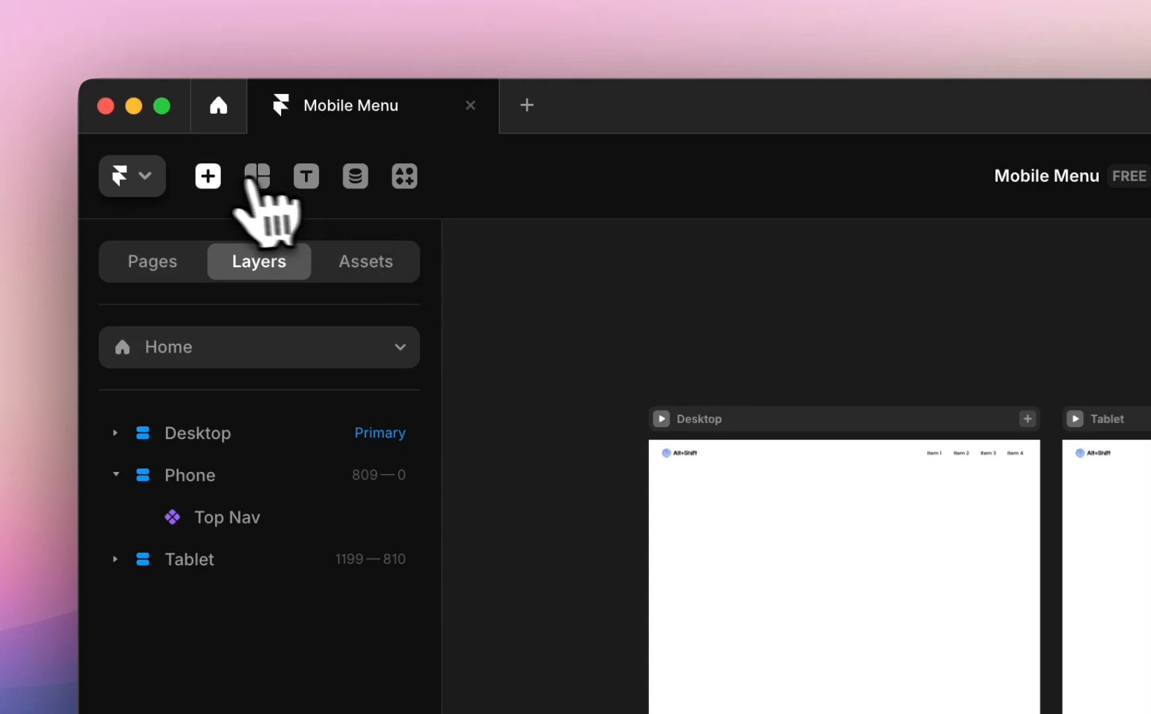
# - Search the insert library for "menu" and place the first Basics navigation beneath the Top Nav on the Desktop breakpoint
pyautogui.click(217, 190)
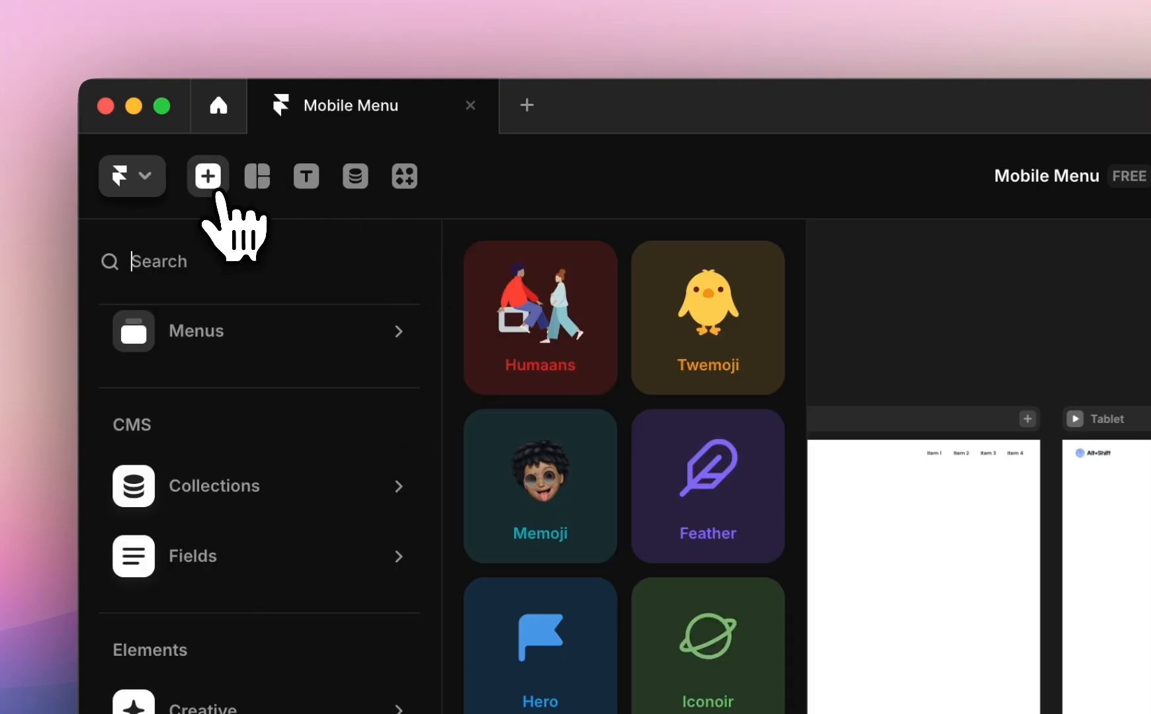
pyautogui.write('menu')
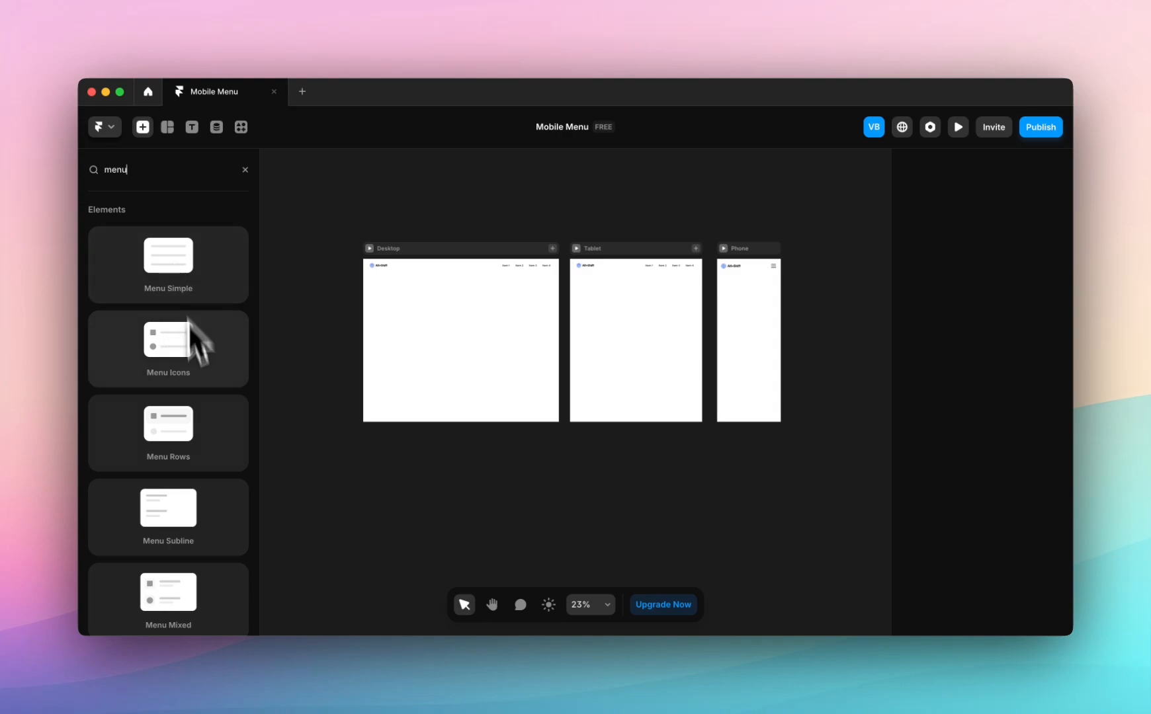
pyautogui.scroll(-7, 191, 474)
pyautogui.scroll(-2, 190, 474)
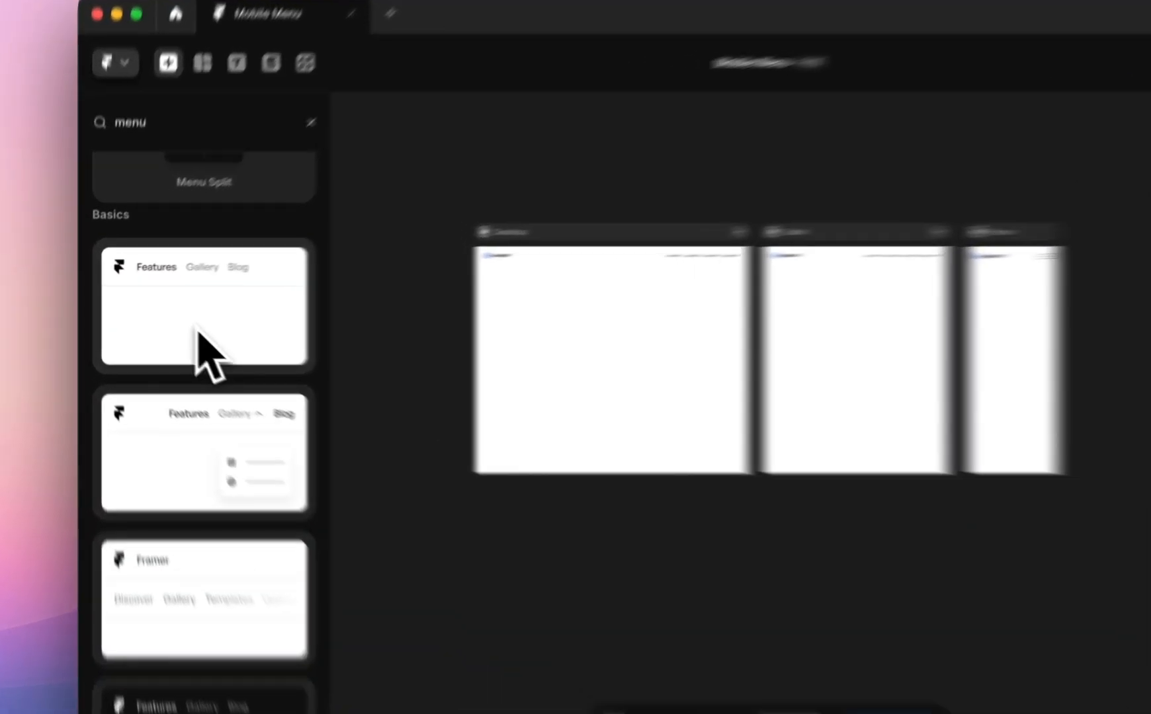
pyautogui.moveTo(170, 320); pyautogui.dragTo(472, 345)
pyautogui.scroll(5, 713, 414)
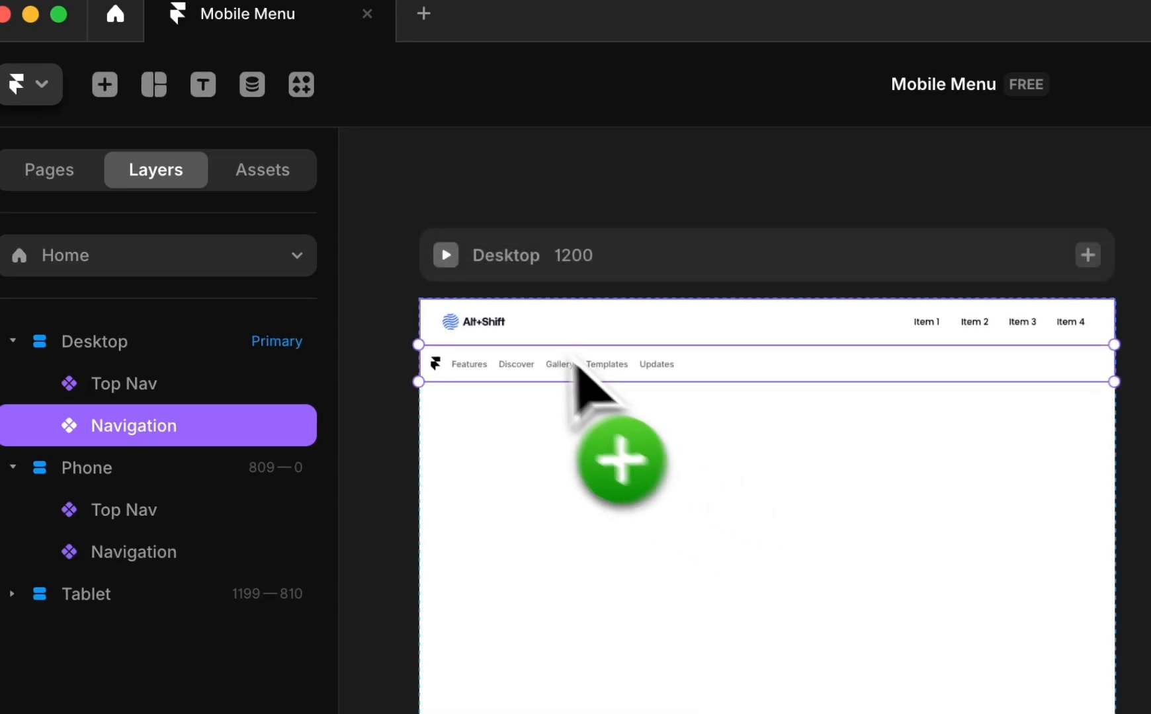
pyautogui.scroll(5, 524, 334)
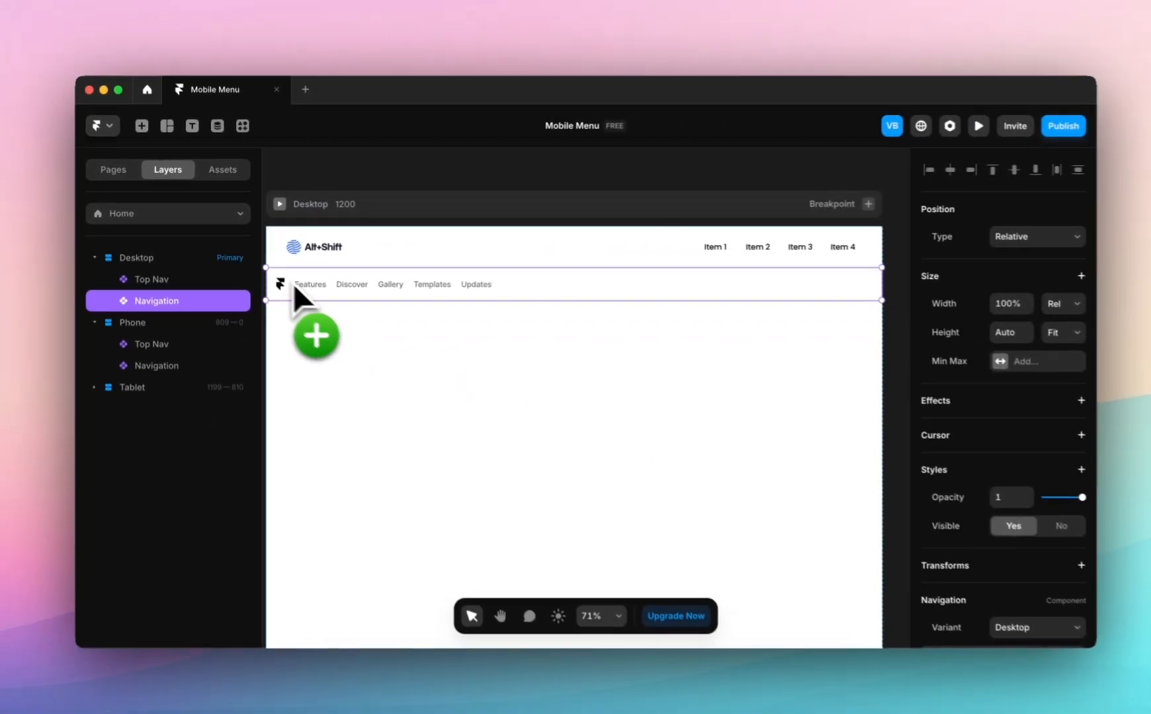
# - Preview the Phone breakpoint, open and close both the inserted navigation's menu and the Alt+Shift menu, and return to the canvas
pyautogui.hscroll(8, 358, 300)
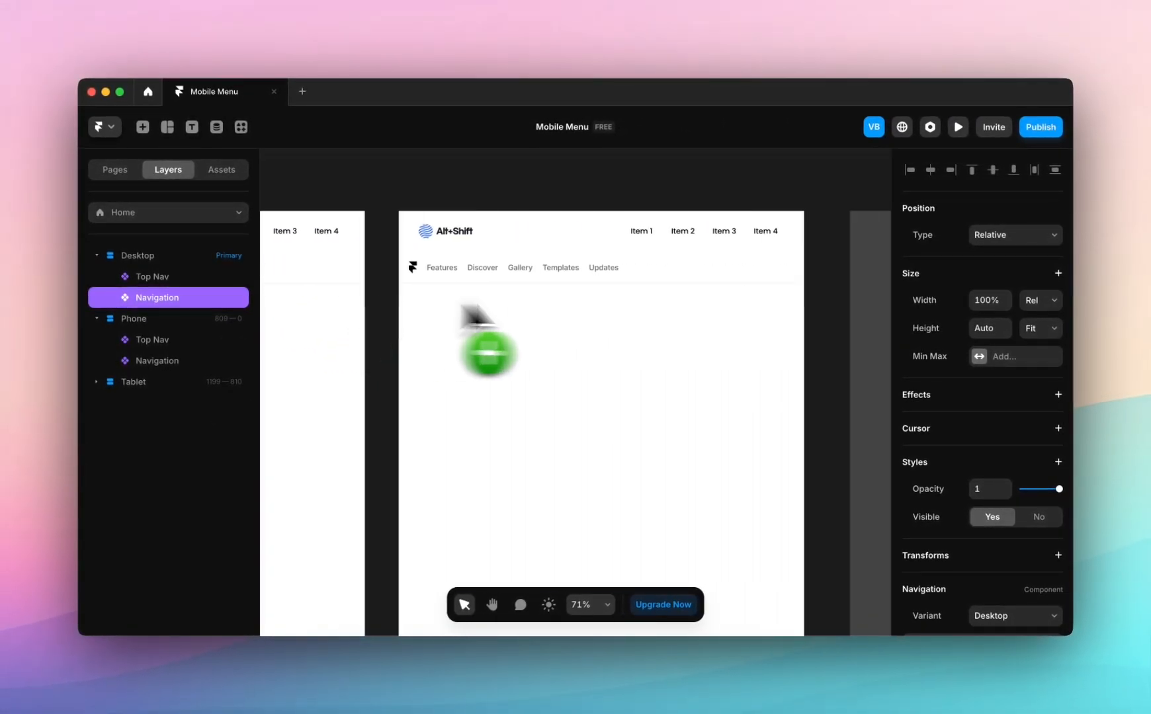
pyautogui.hscroll(3, 598, 273)
pyautogui.hscroll(4, 598, 273)
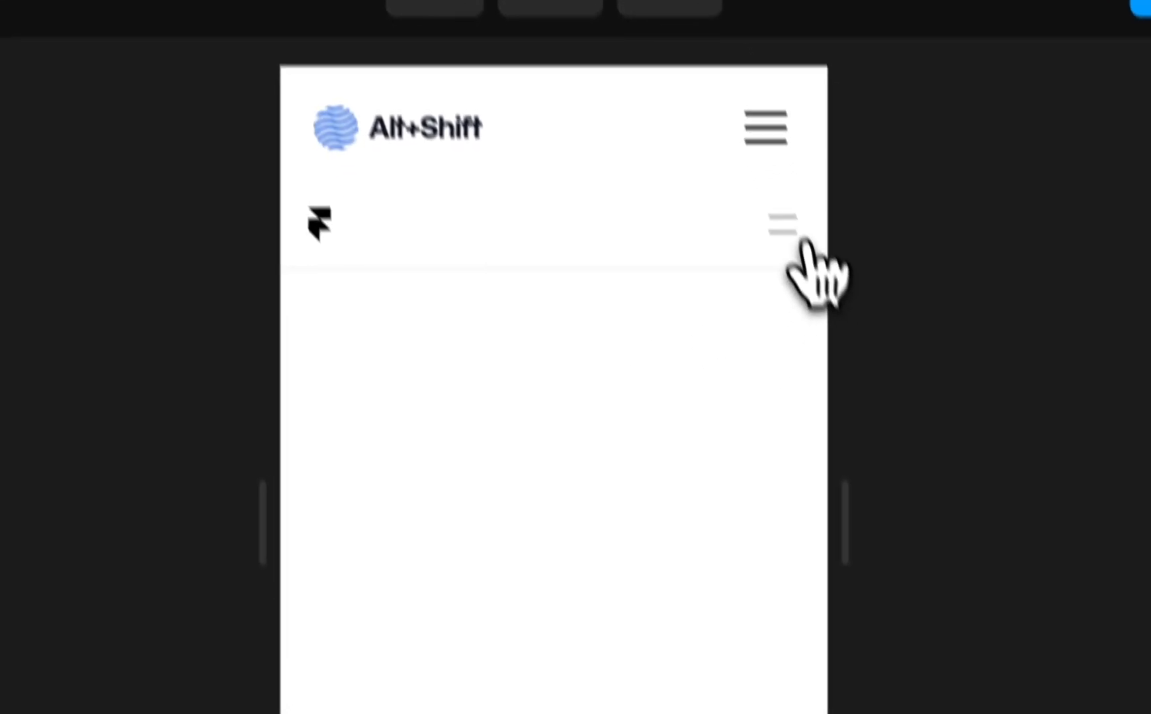
pyautogui.click(848, 403)
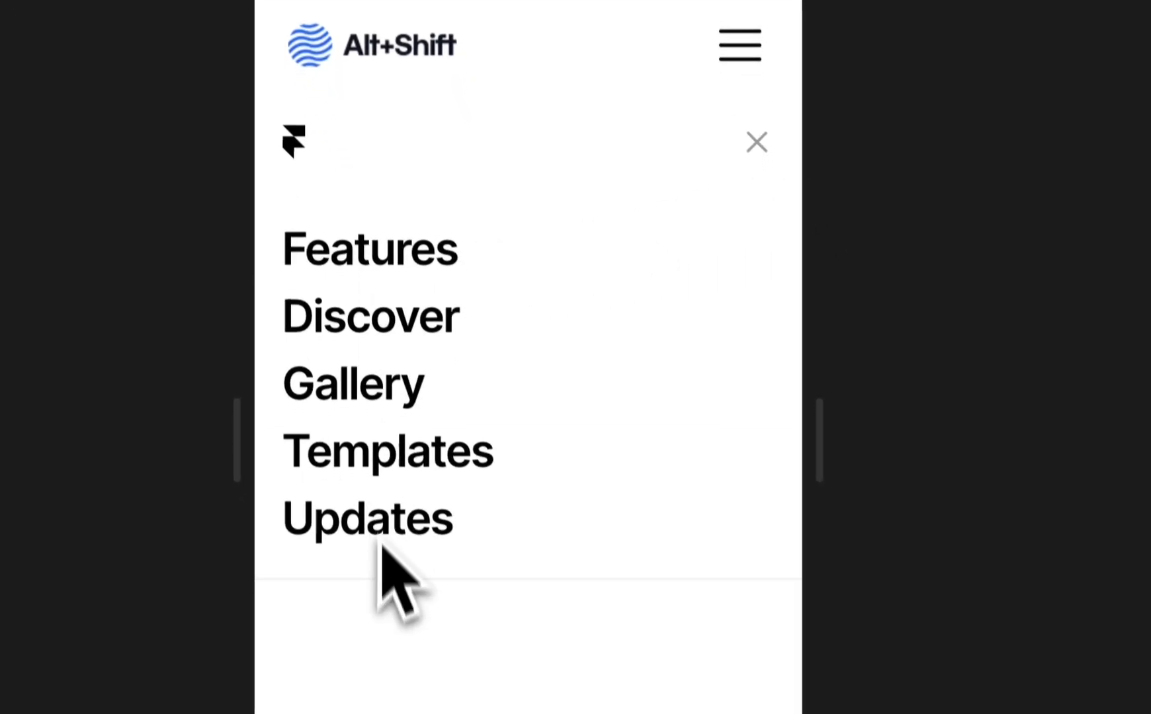
pyautogui.click(758, 154)
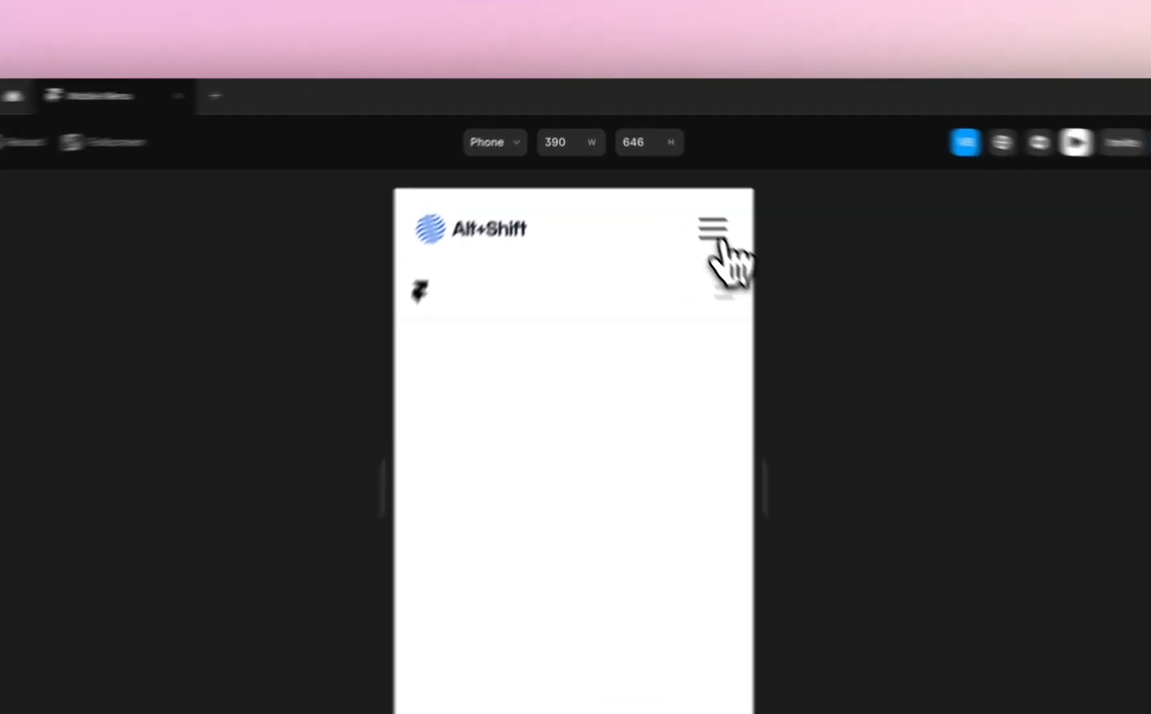
pyautogui.click(683, 197)
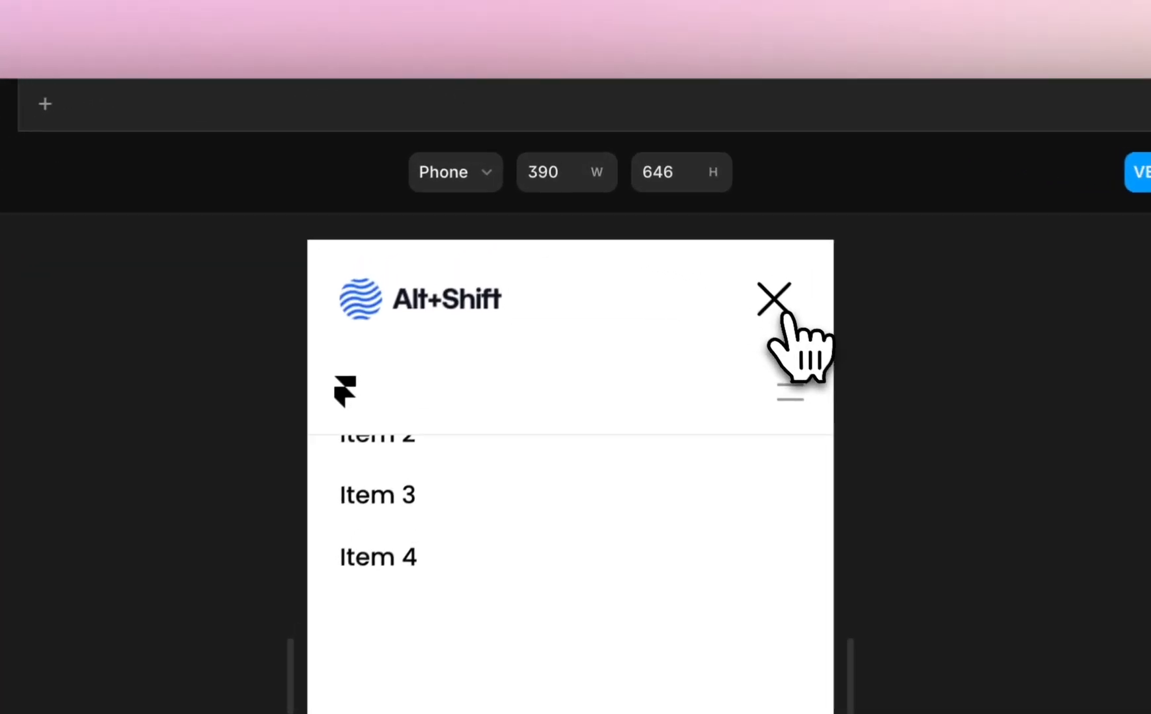
pyautogui.click(682, 196)
pyautogui.click(44, 180)
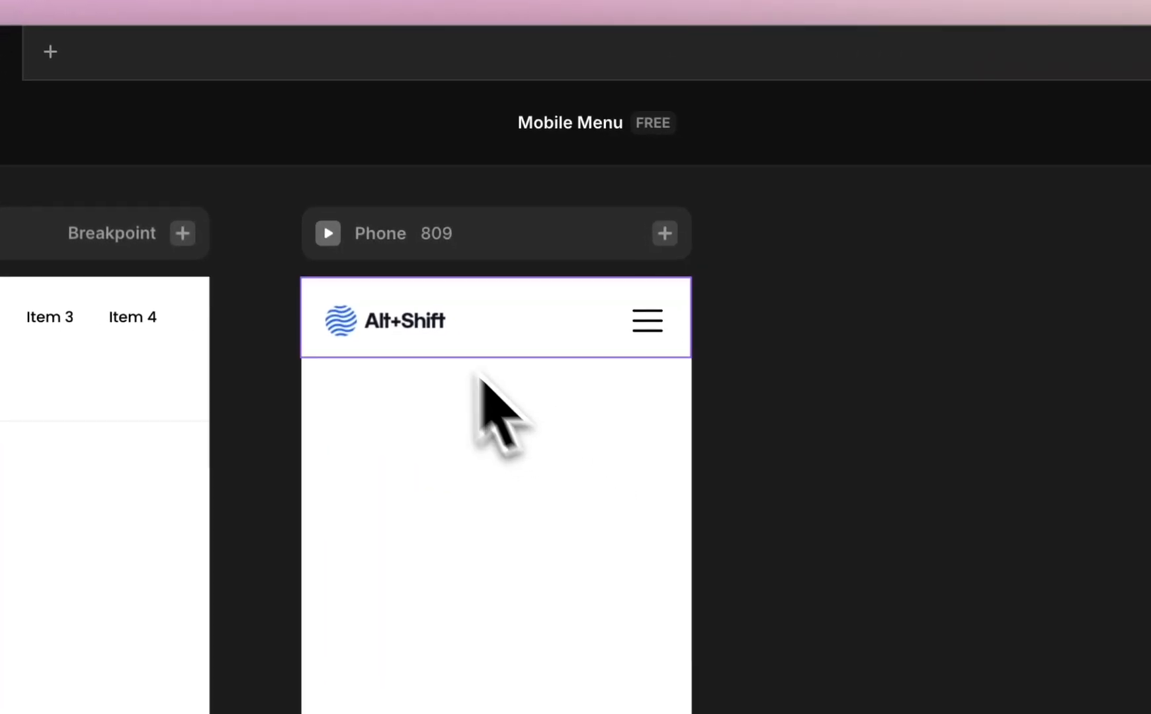
# - Preview the Phone breakpoint again, try out the Alt+Shift hamburger menu on its own, and leave the preview
pyautogui.click(329, 233)
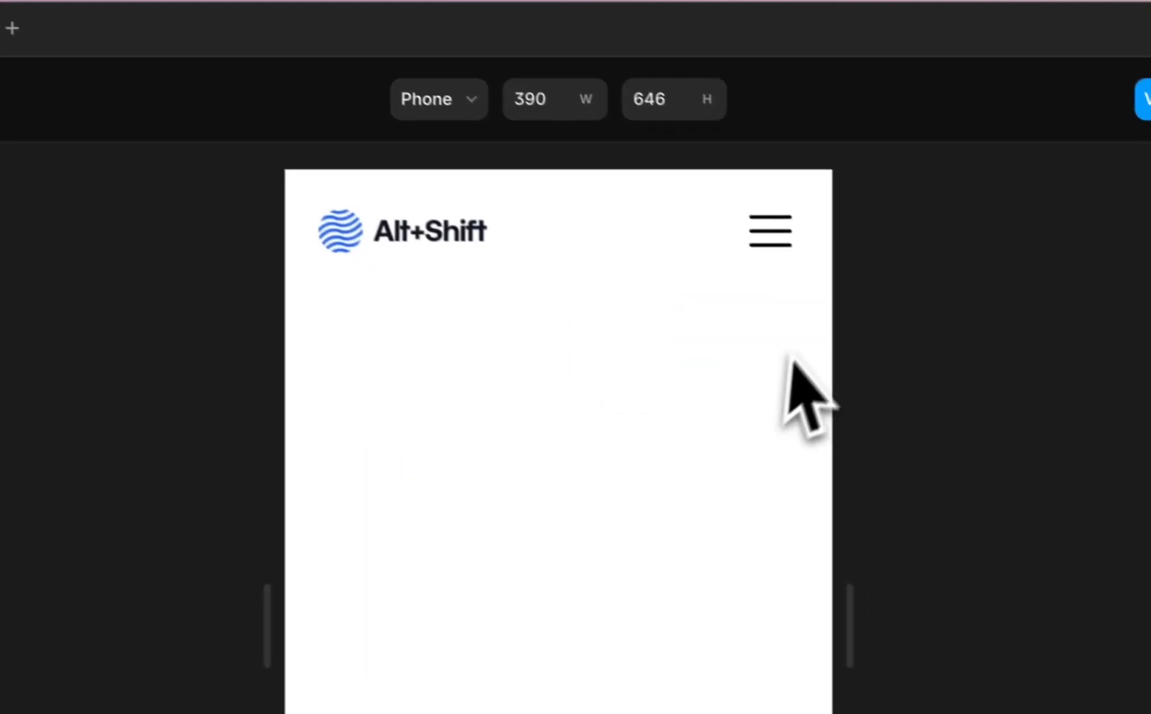
pyautogui.click(757, 241)
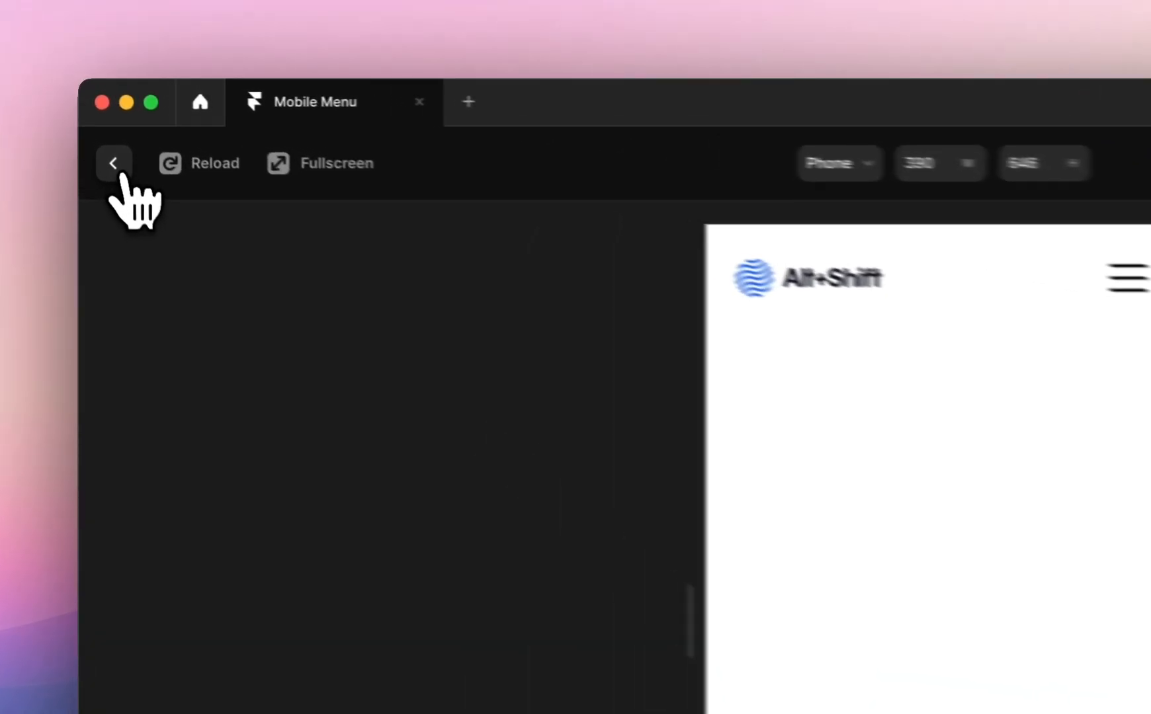
pyautogui.click(98, 127)
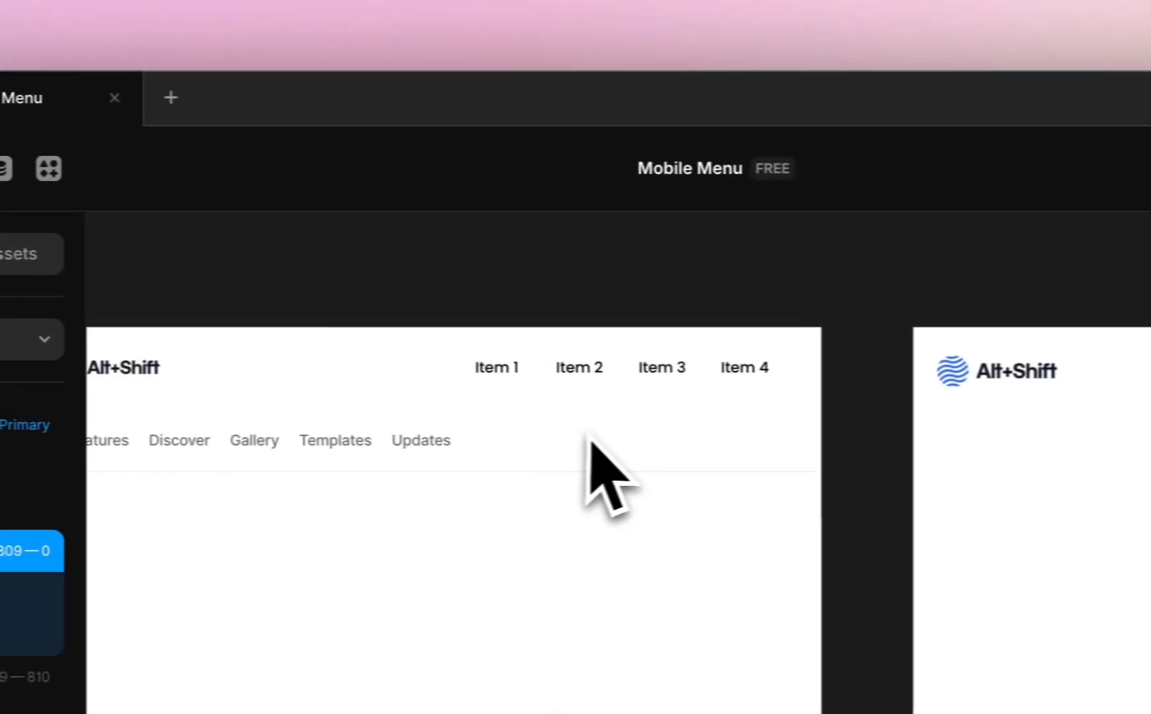
# - Delete the inserted navigation from the Tablet and Desktop breakpoints, keeping the Alt+Shift Top Nav
pyautogui.press('Delete')
pyautogui.scroll(-4, 522, 452)
pyautogui.hscroll(-8, 520, 452)
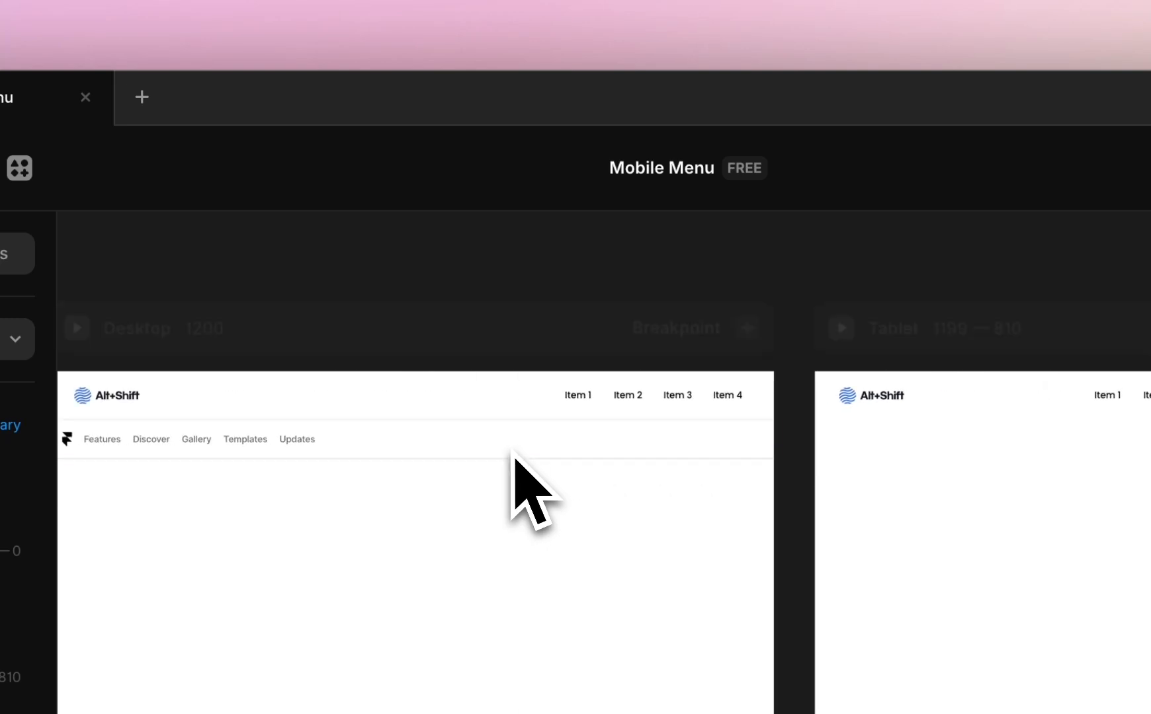
pyautogui.click(505, 453)
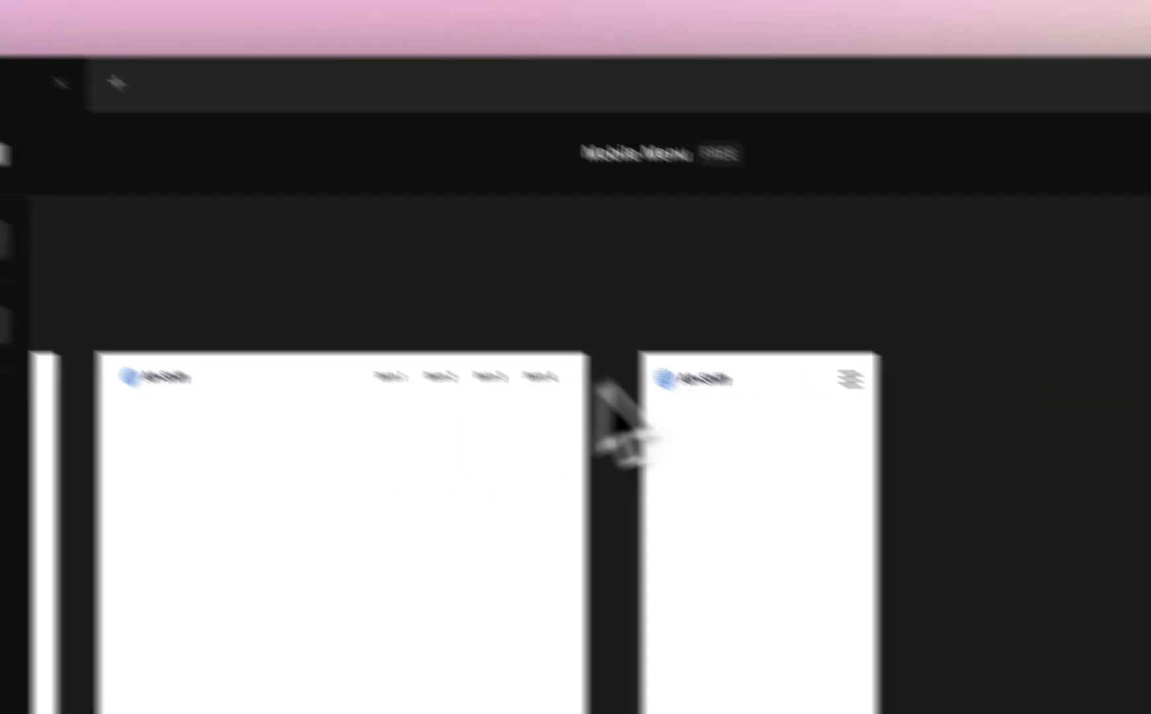
# - Open the Top Nav component and delete its additional variants and the primary variant's contents
pyautogui.click(830, 394)
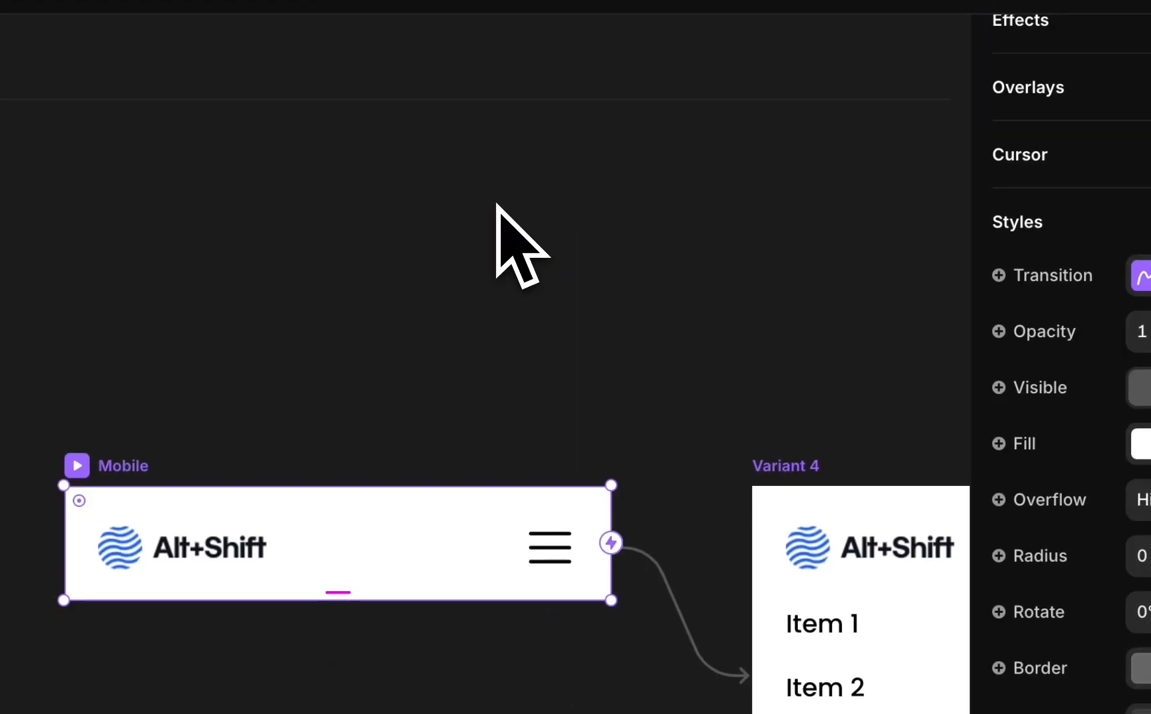
pyautogui.scroll(-6, 496, 204)
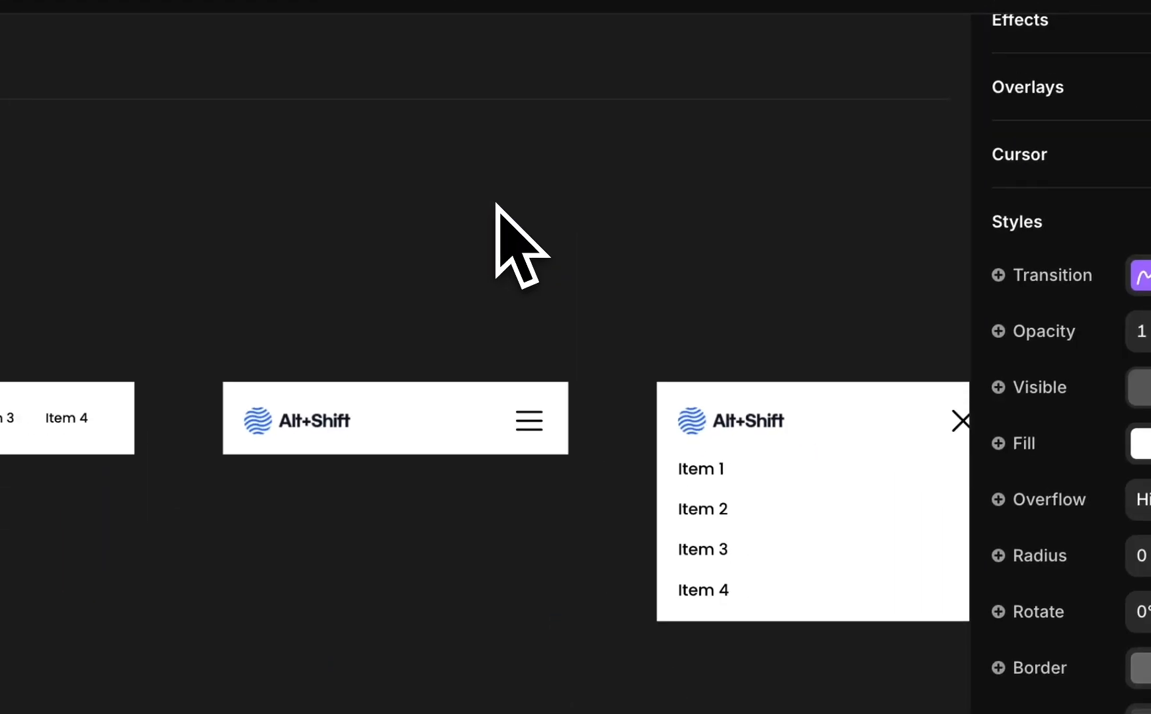
pyautogui.moveTo(782, 218); pyautogui.dragTo(326, 403)
pyautogui.hscroll(-10, 398, 524)
pyautogui.press('Delete')
pyautogui.click(1013, 371)
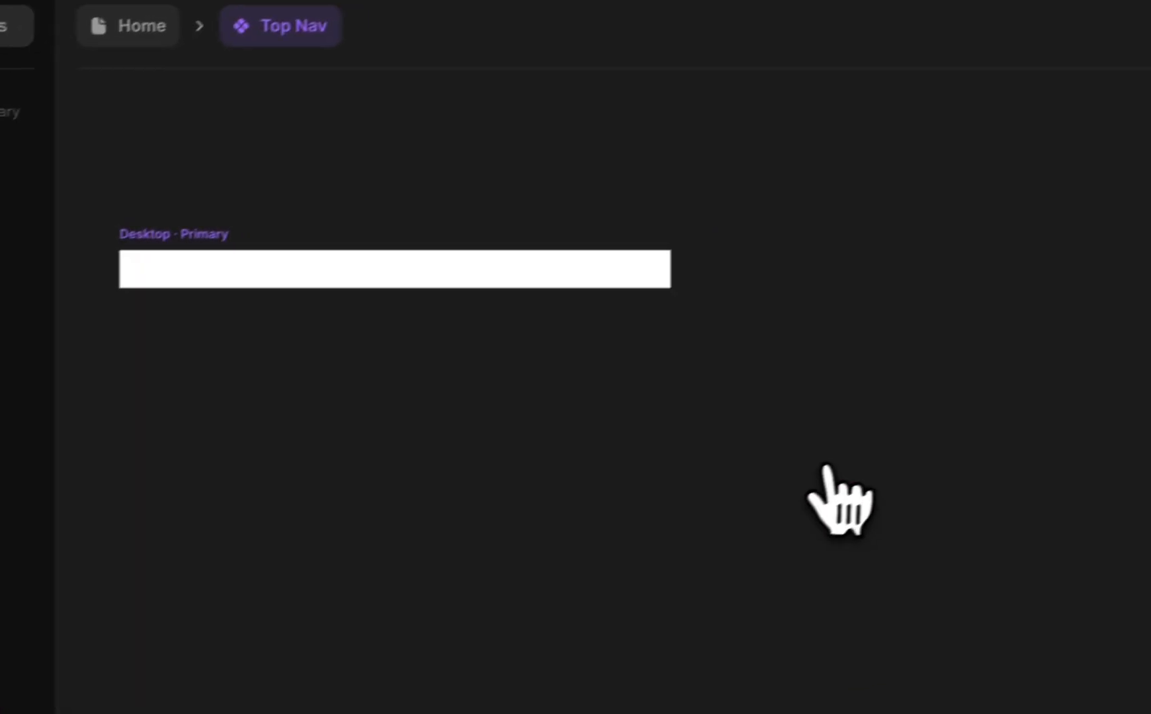
# - Delete the Top Nav component from the project's components
pyautogui.click(364, 188)
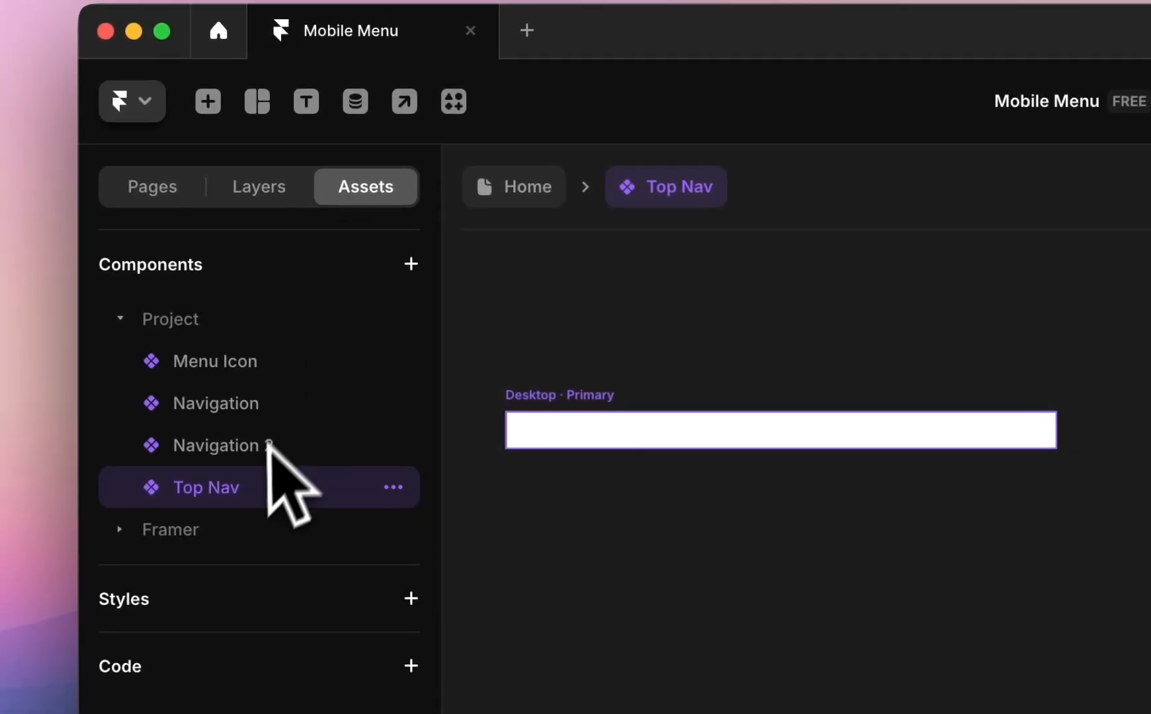
pyautogui.rightClick(258, 491)
pyautogui.click(327, 713)
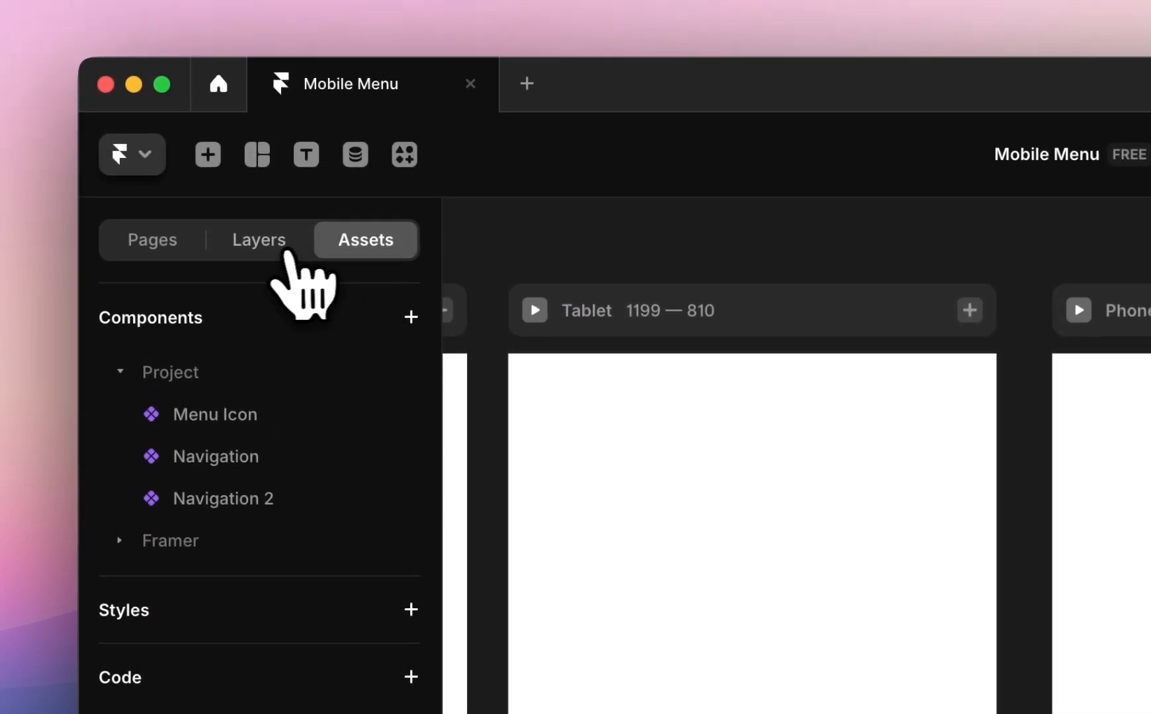
# - Open the project's Menu Icon component for editing and look through the Open variant's properties
pyautogui.click(261, 12)
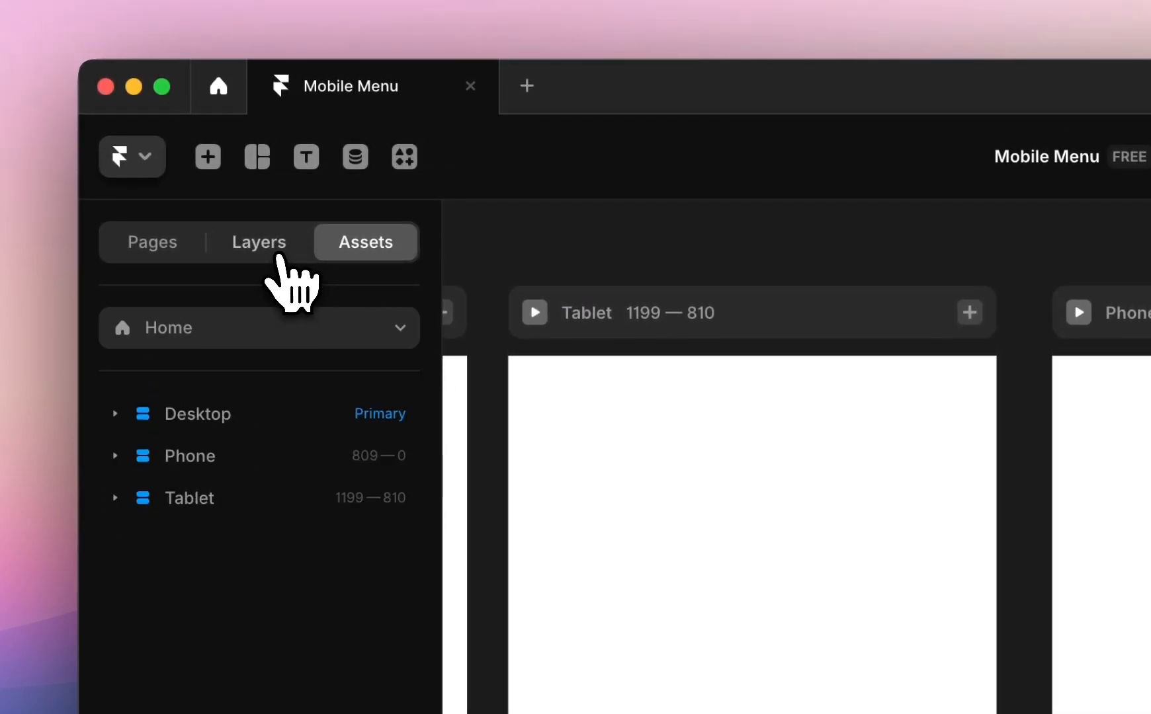
pyautogui.click(177, 246)
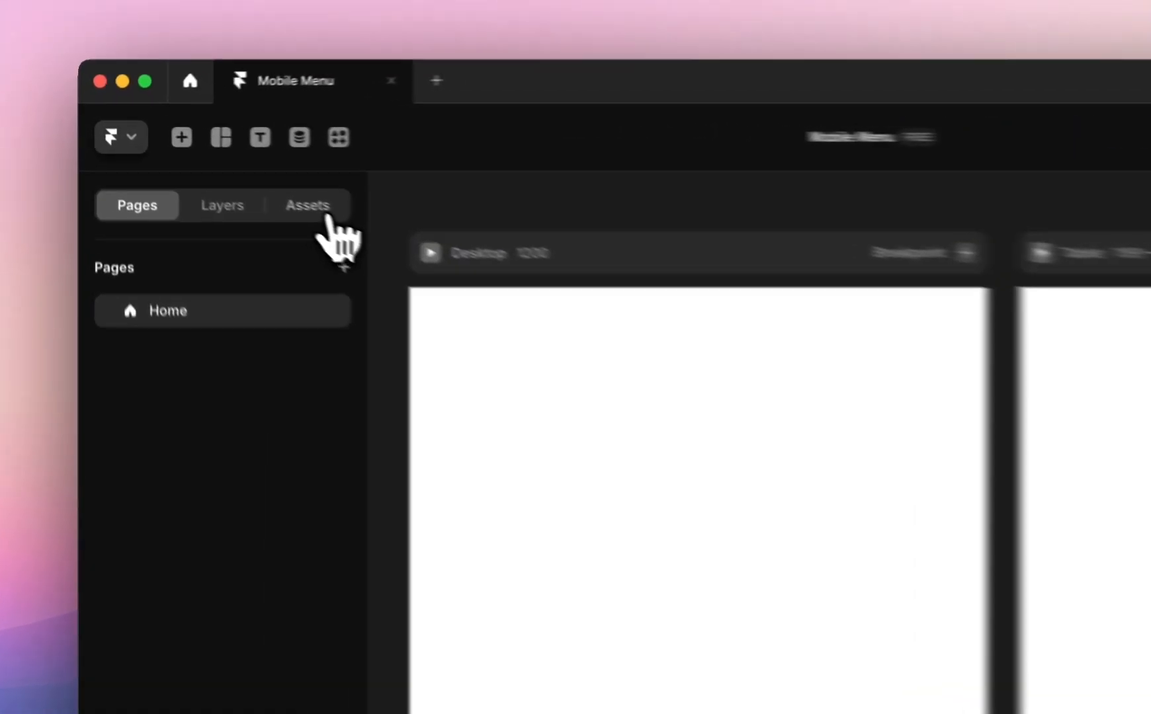
pyautogui.click(233, 172)
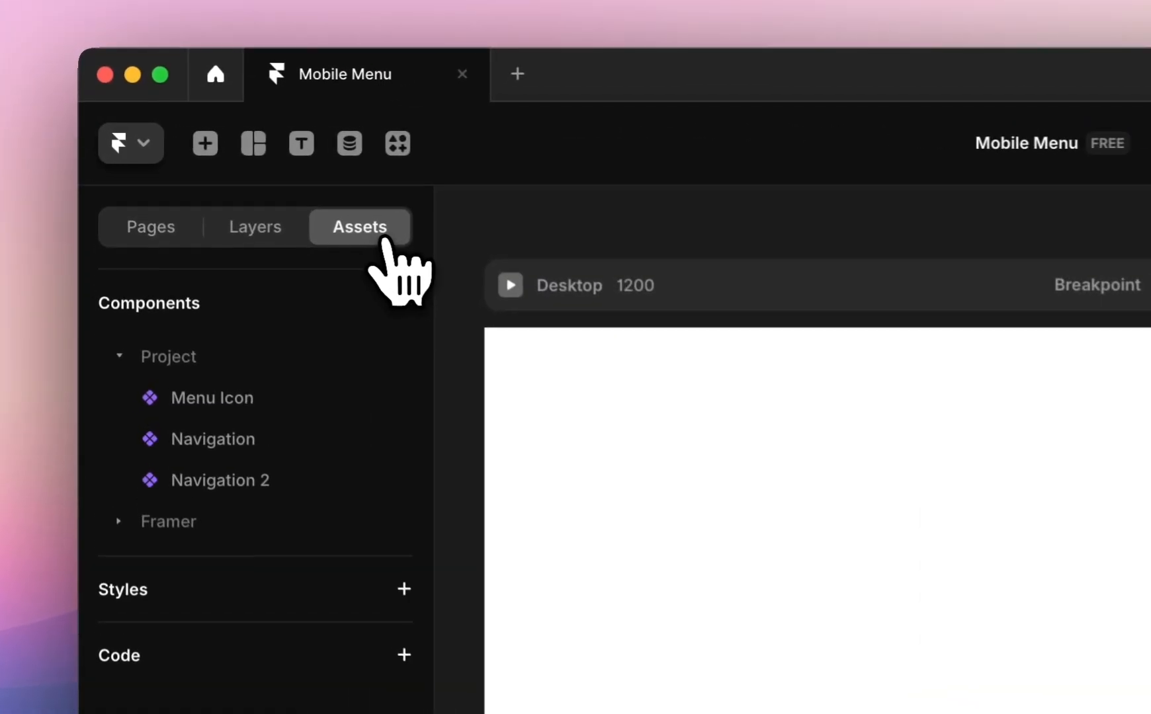
pyautogui.click(257, 411)
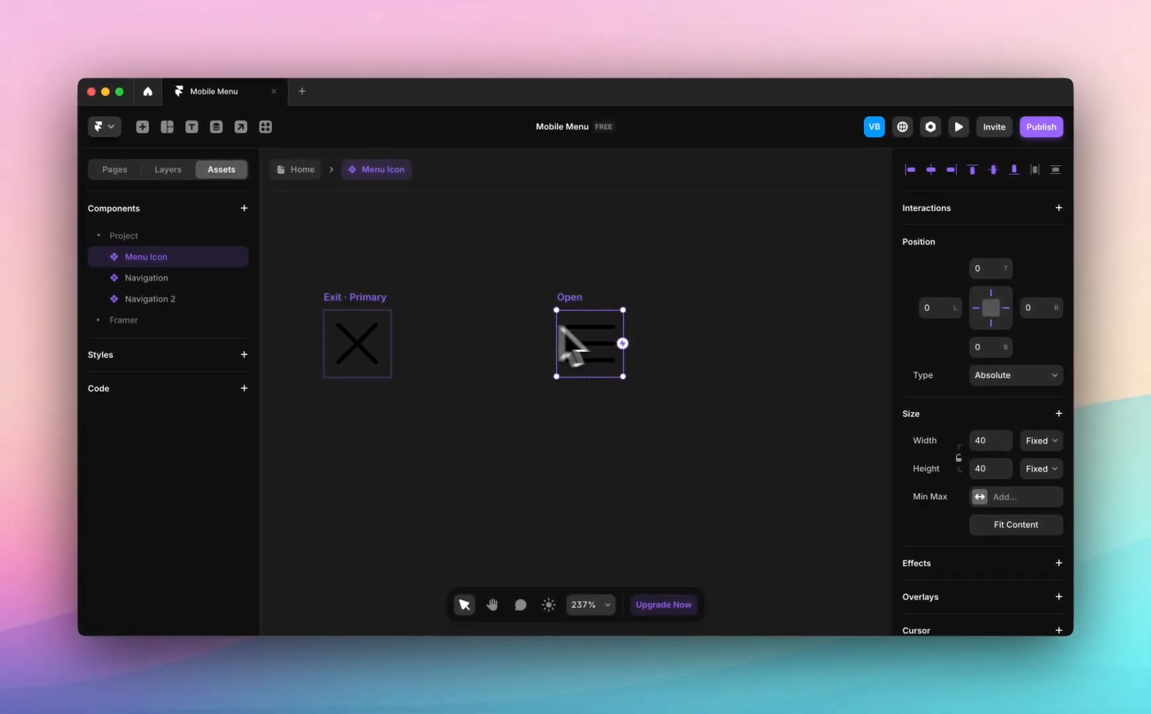
pyautogui.scroll(-10, 989, 410)
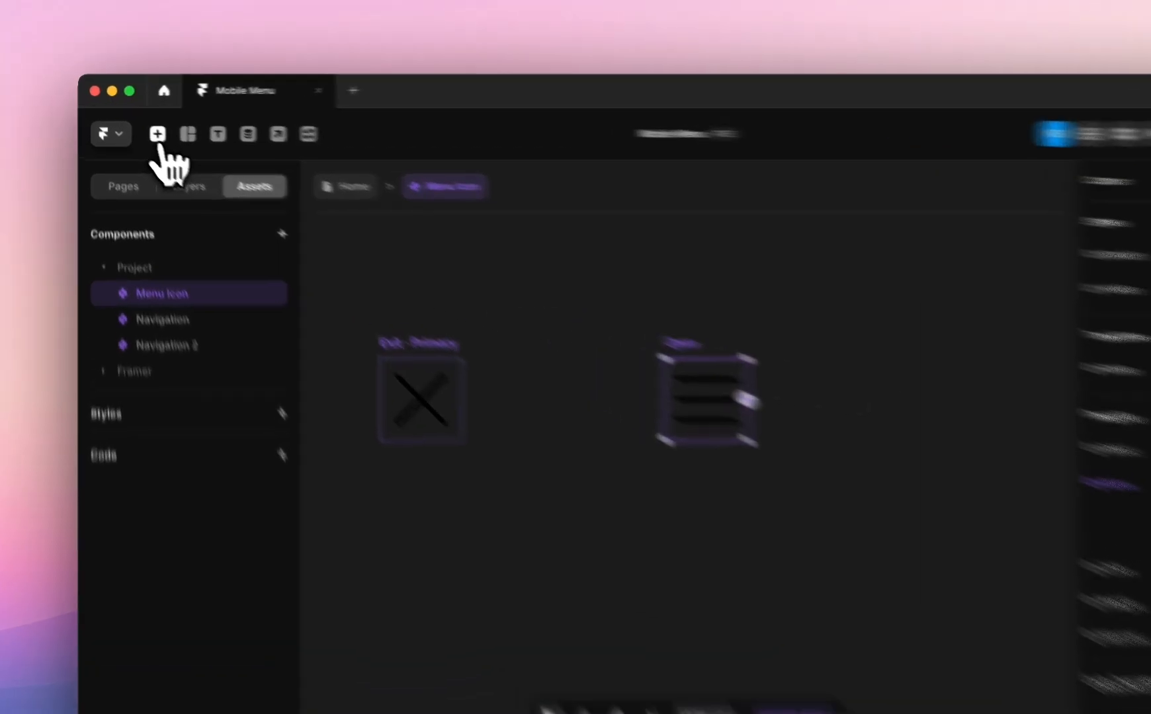
# - Insert a Phosphor icon into the Menu Icon component's canvas and position it above the Open variant
pyautogui.click(142, 127)
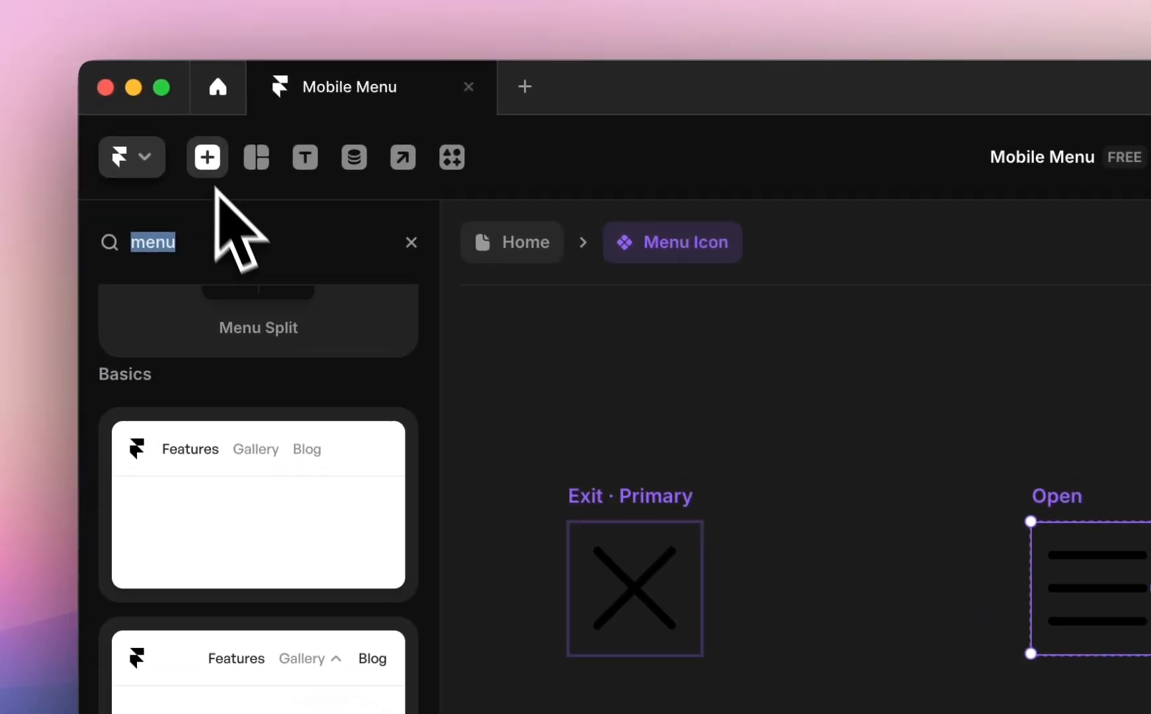
pyautogui.click(411, 243)
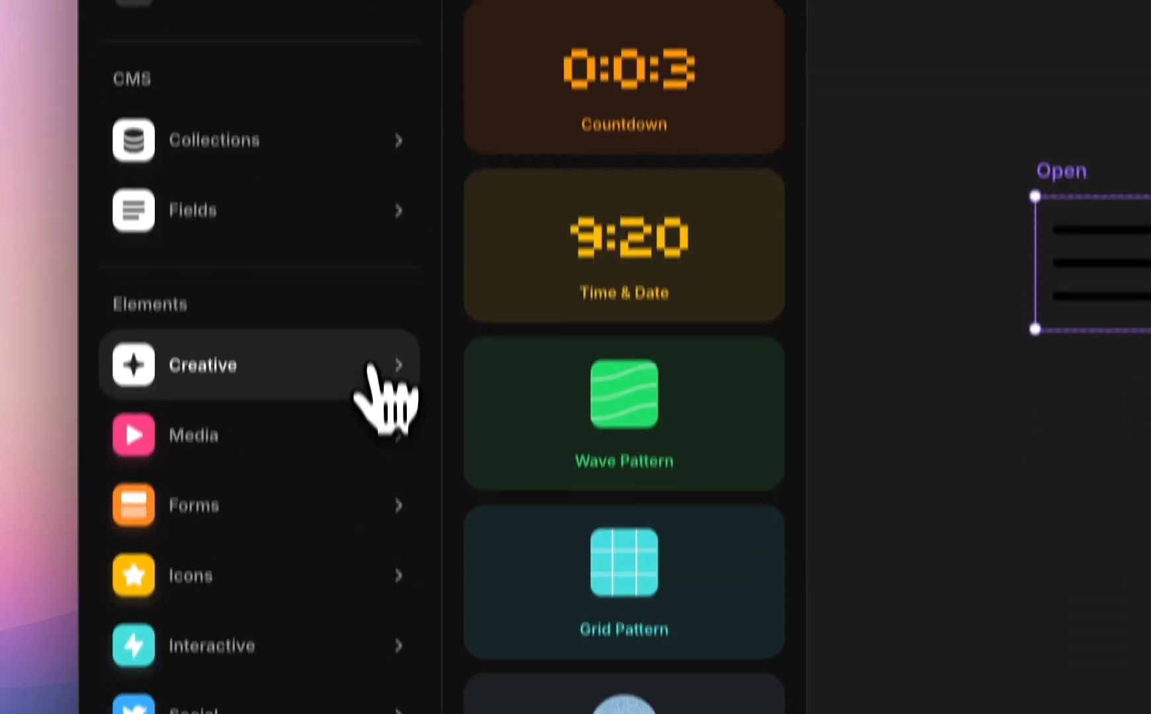
pyautogui.moveTo(361, 513)
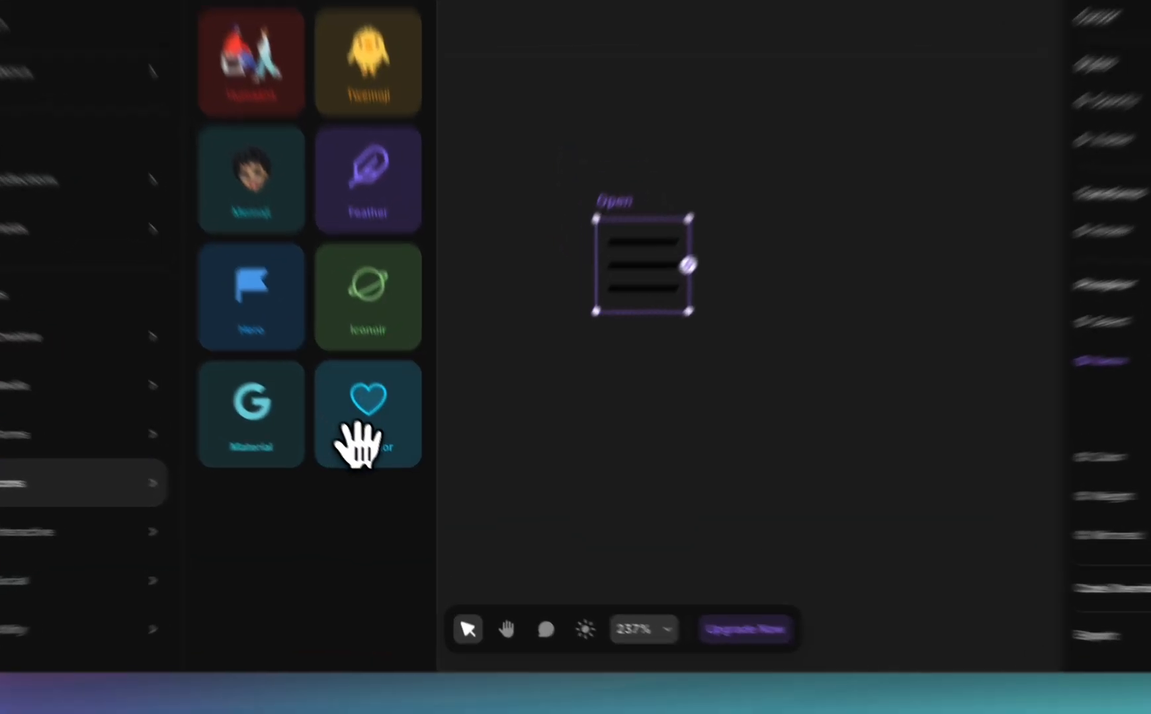
pyautogui.click(390, 456)
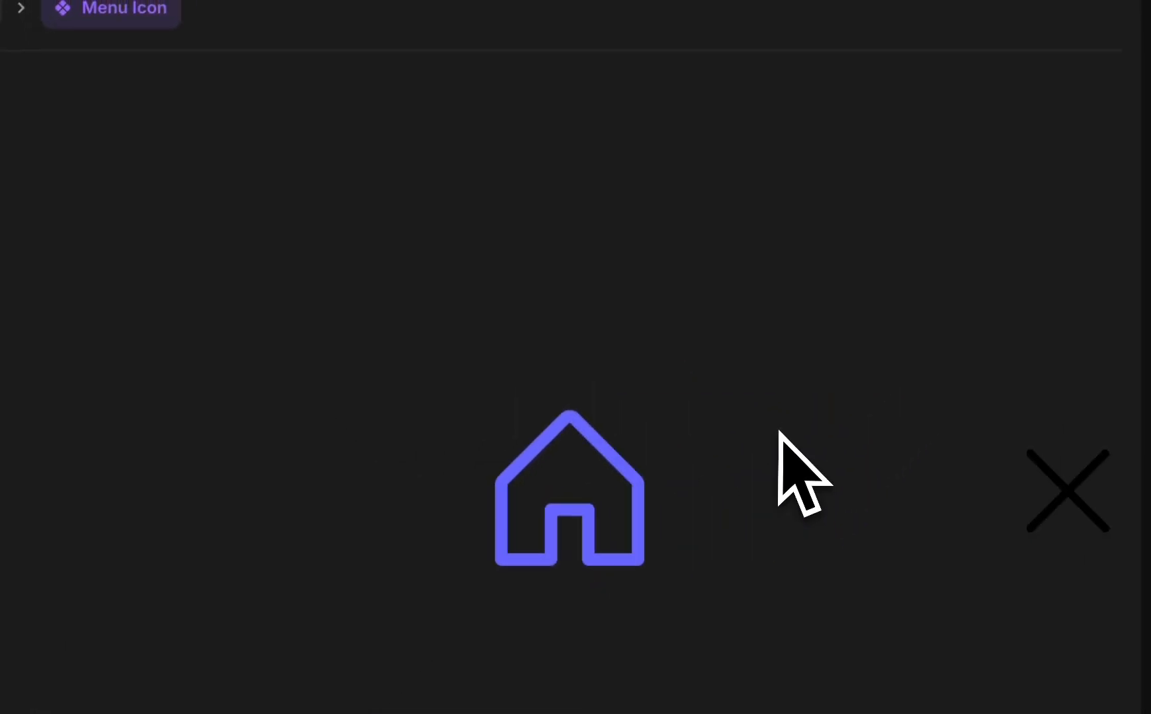
pyautogui.hscroll(6, 780, 431)
pyautogui.scroll(-3, 779, 431)
pyautogui.moveTo(386, 357); pyautogui.dragTo(962, 182)
pyautogui.scroll(-5, 1026, 361)
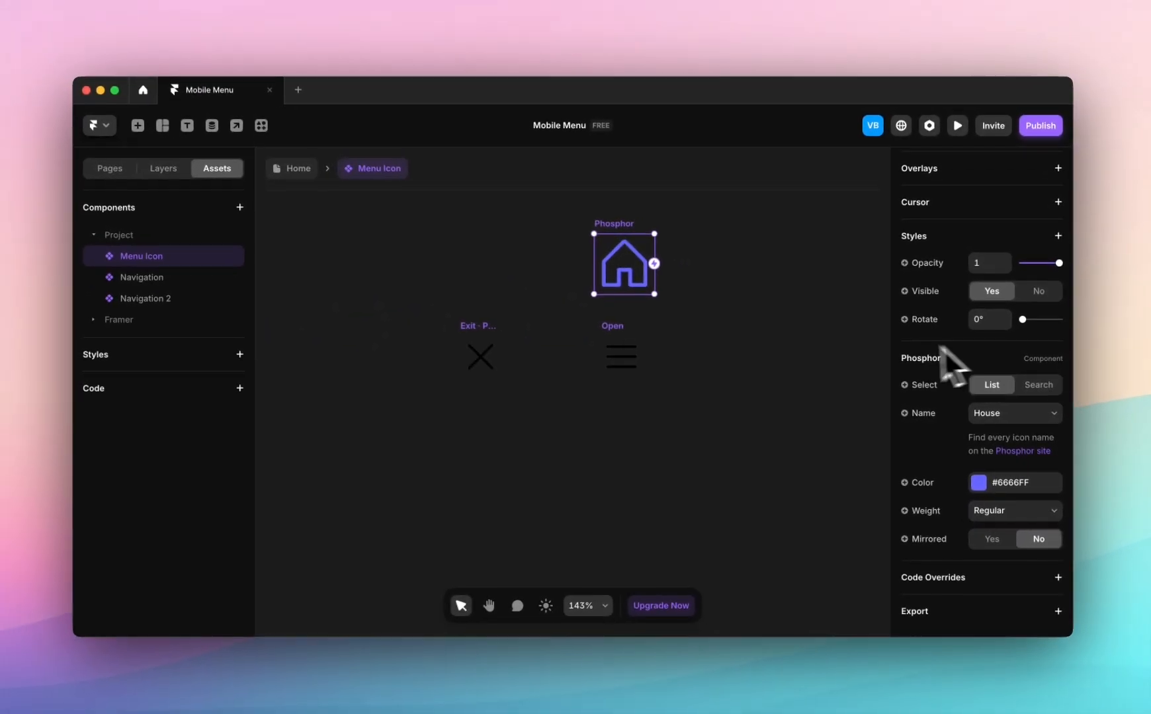
# - Try the List and X symbols on the Phosphor icon above the Open variant, and remove the icon
pyautogui.click(1057, 415)
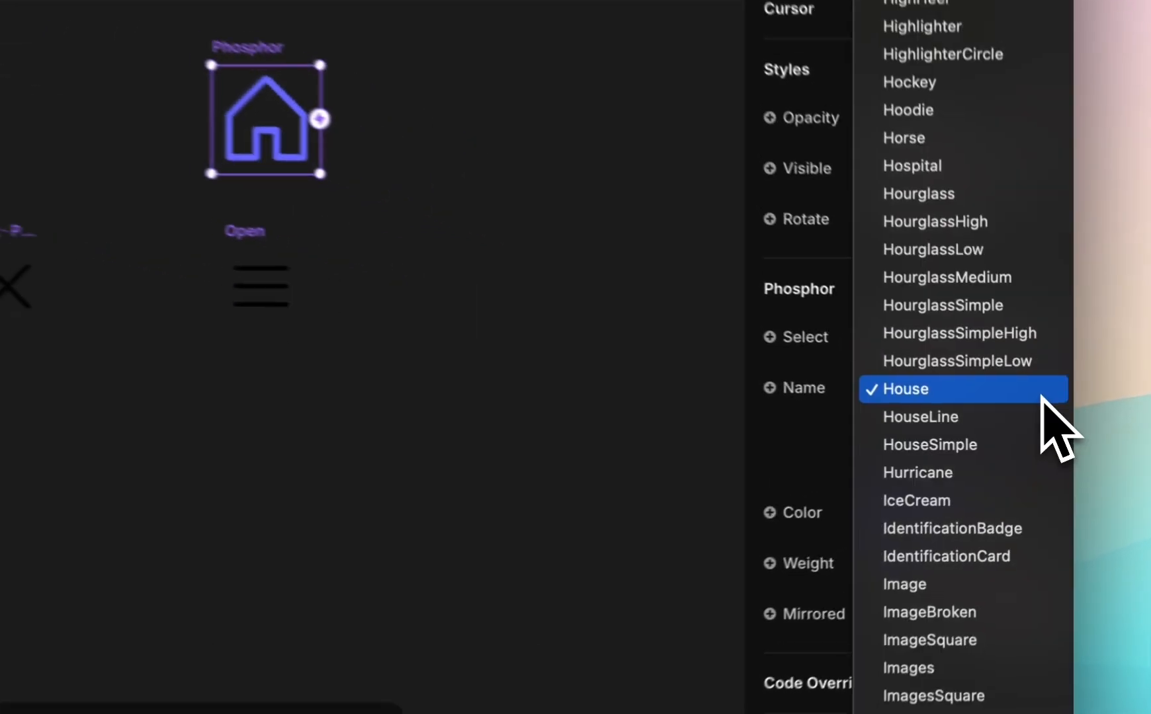
pyautogui.scroll(-10, 1026, 463)
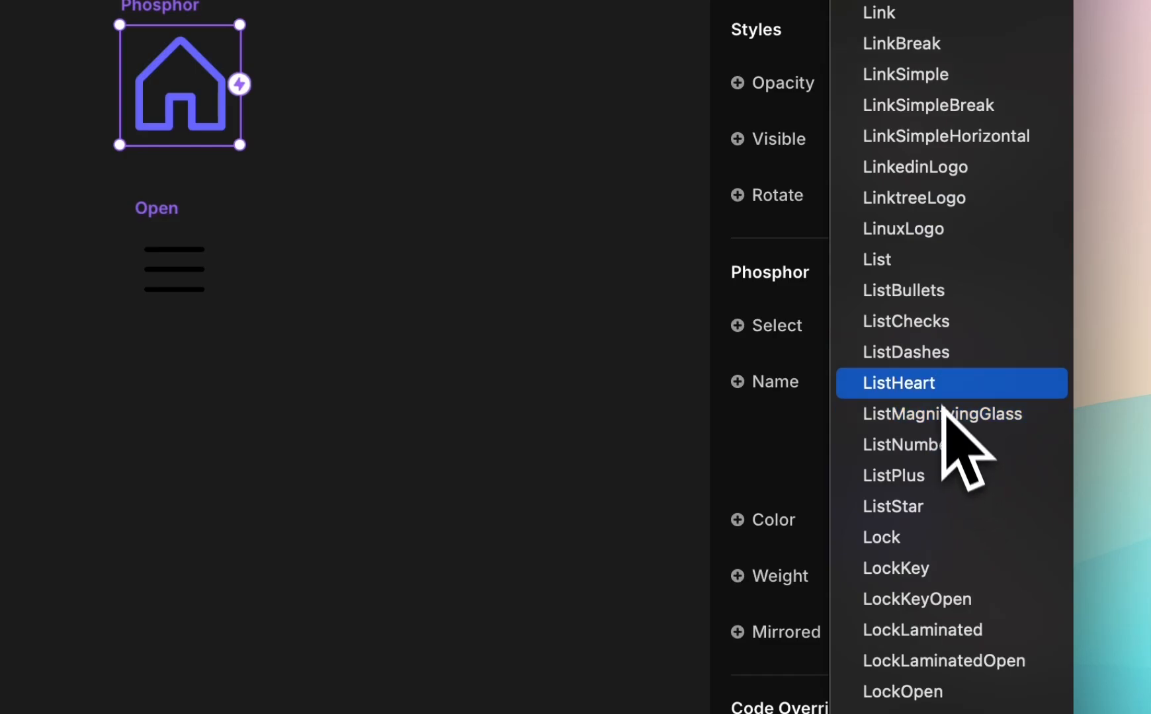
pyautogui.click(928, 259)
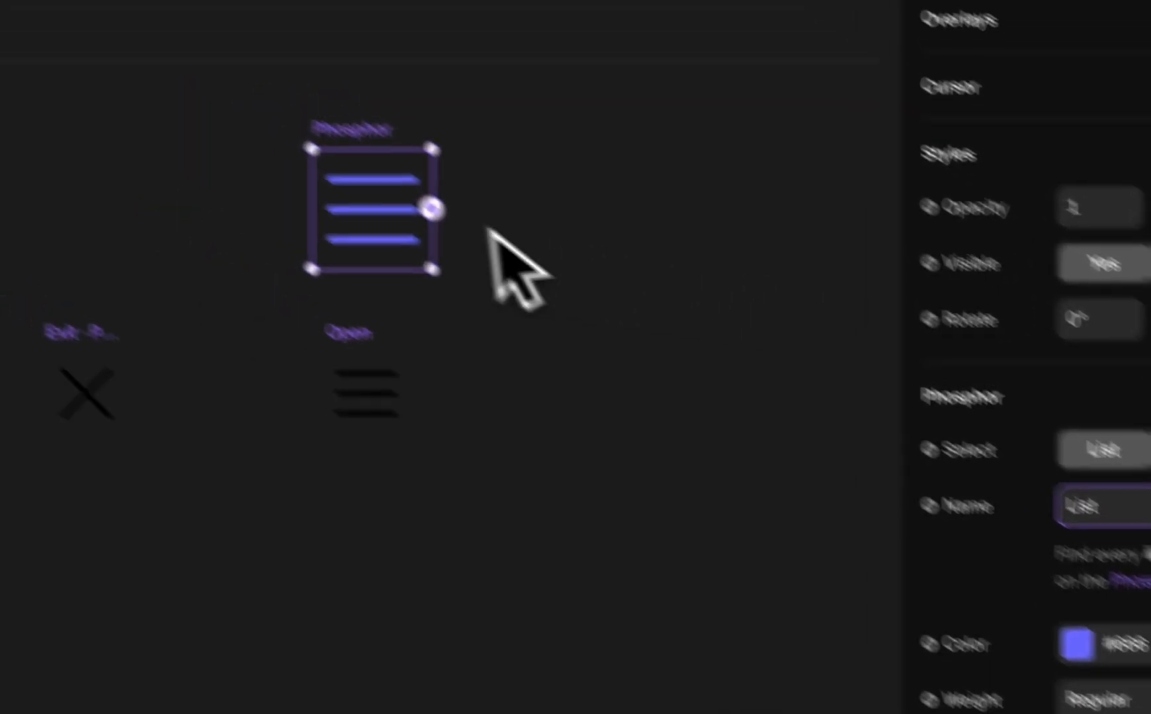
pyautogui.click(953, 381)
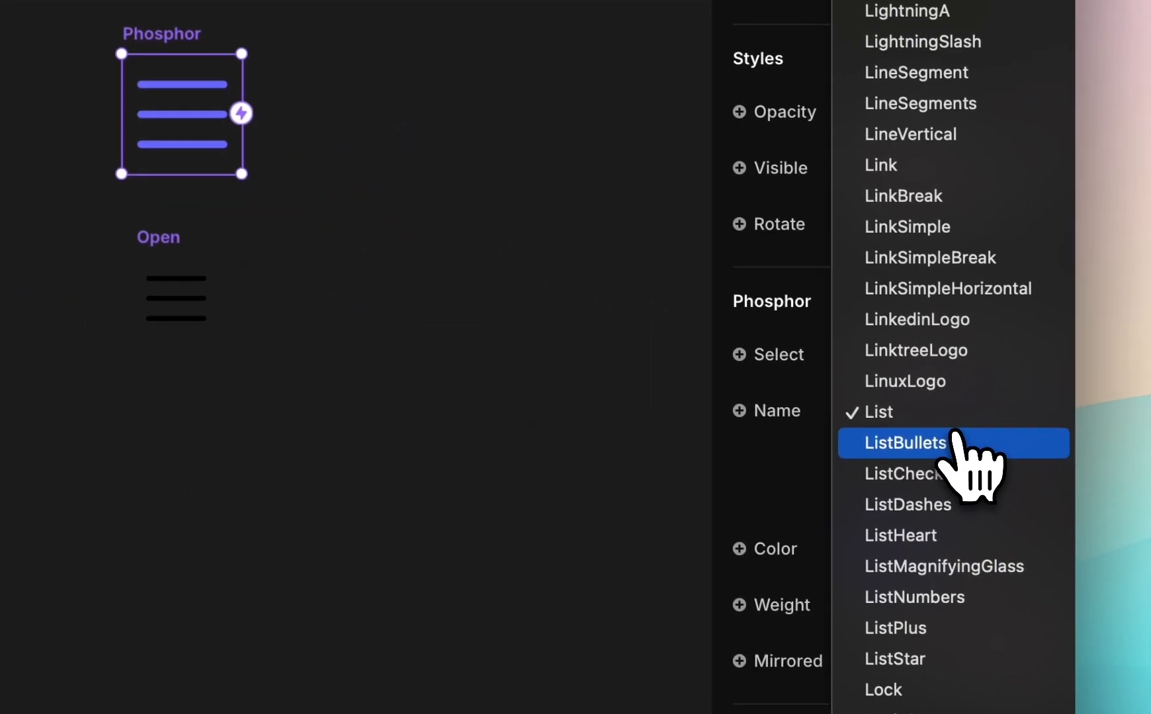
pyautogui.scroll(-20, 972, 463)
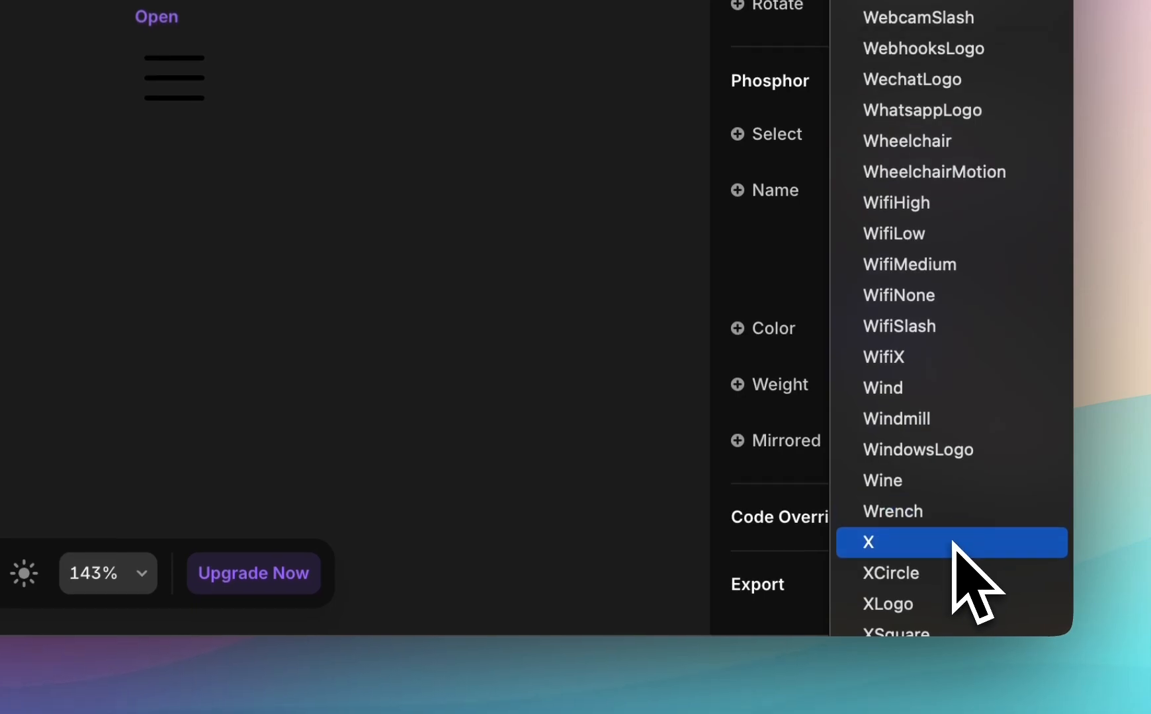
pyautogui.click(955, 544)
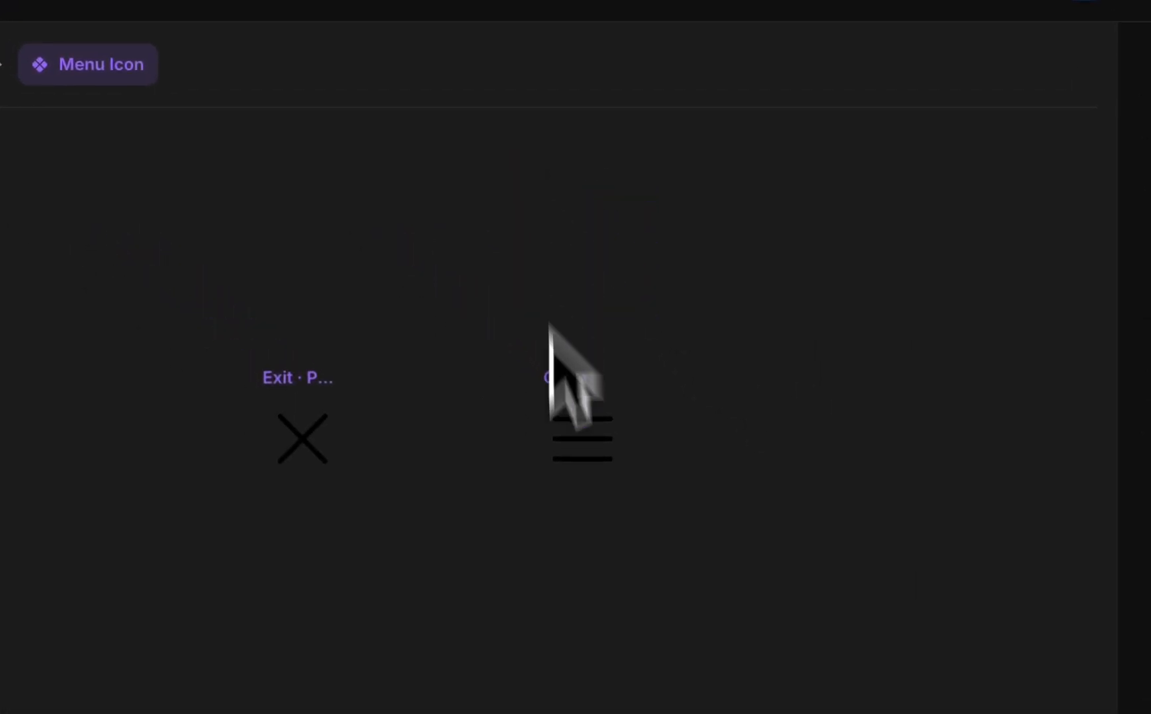
pyautogui.click(324, 385)
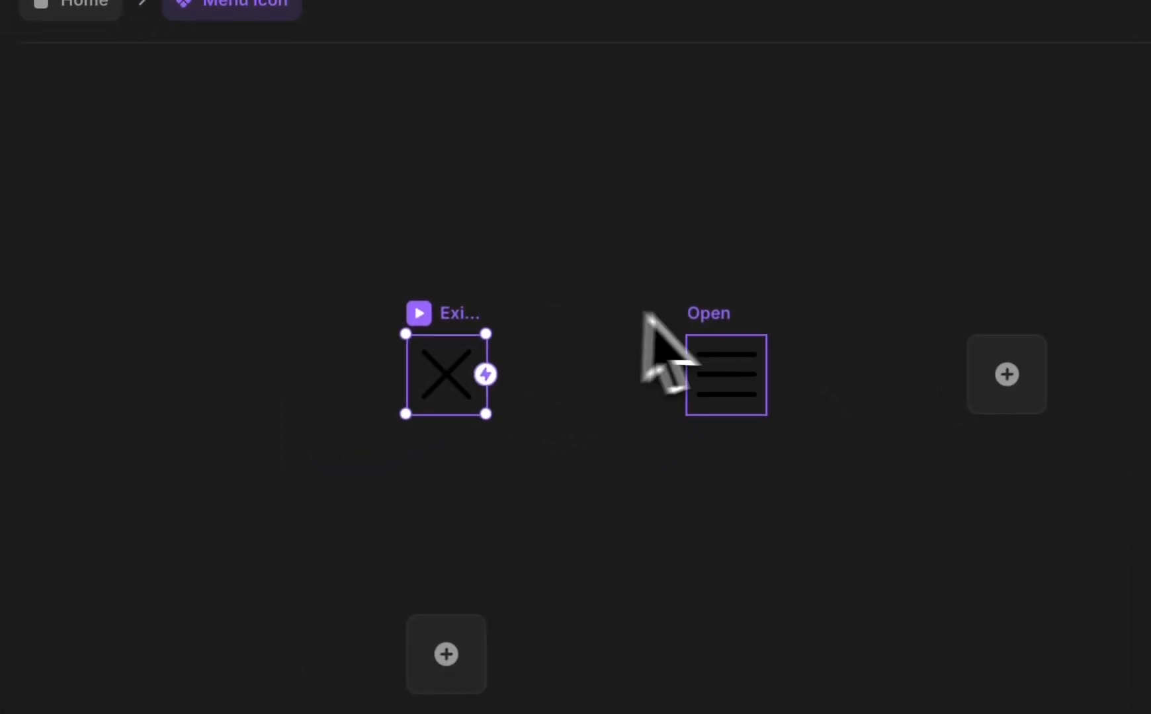
pyautogui.click(577, 379)
pyautogui.click(459, 312)
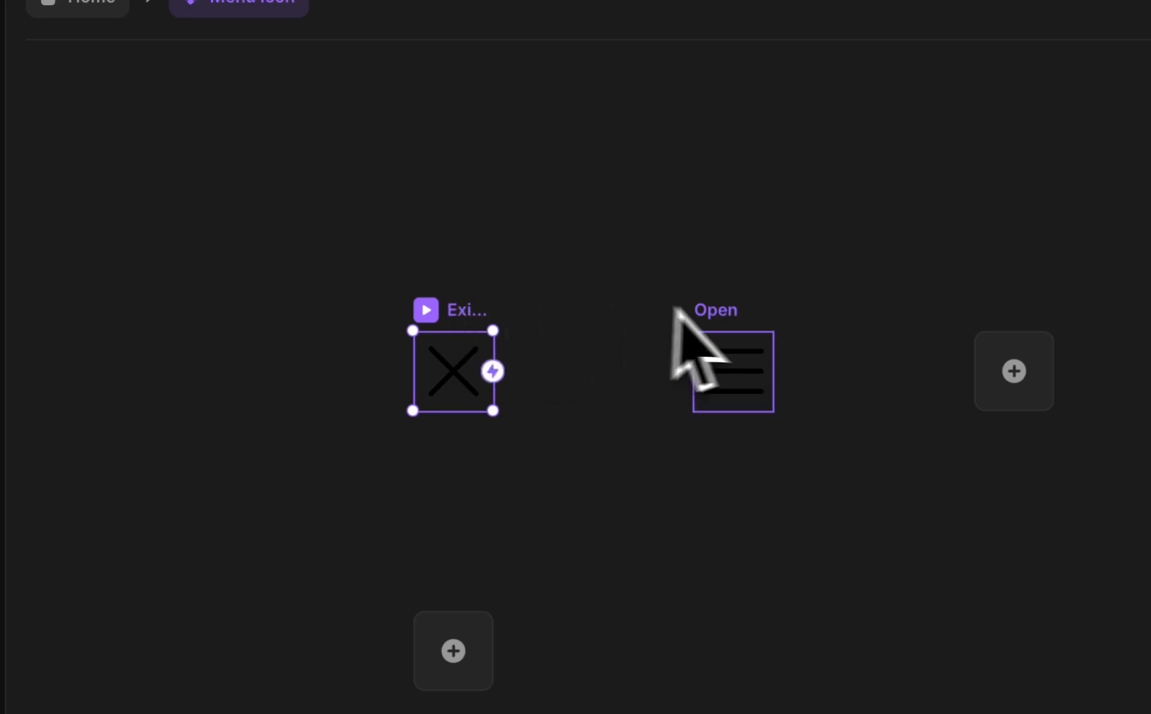
pyautogui.click(728, 357)
pyautogui.moveTo(814, 250); pyautogui.dragTo(337, 472)
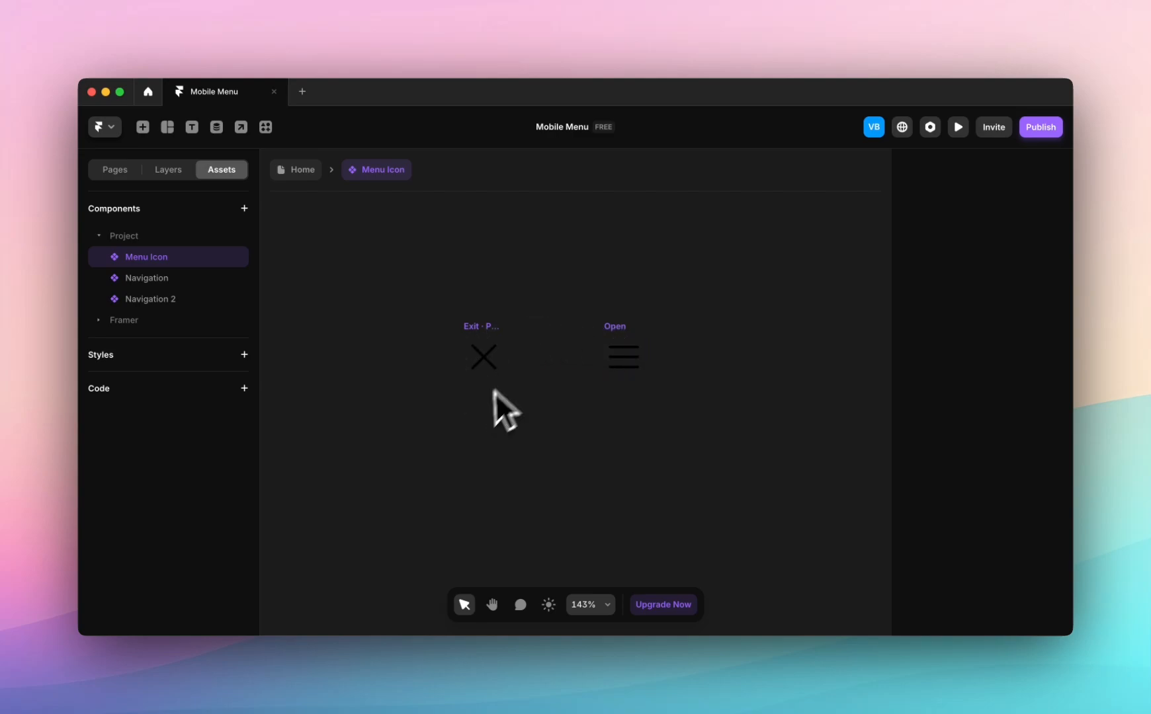
# - Return to the Home page, select the Desktop breakpoint and show the page's layers
pyautogui.click(302, 170)
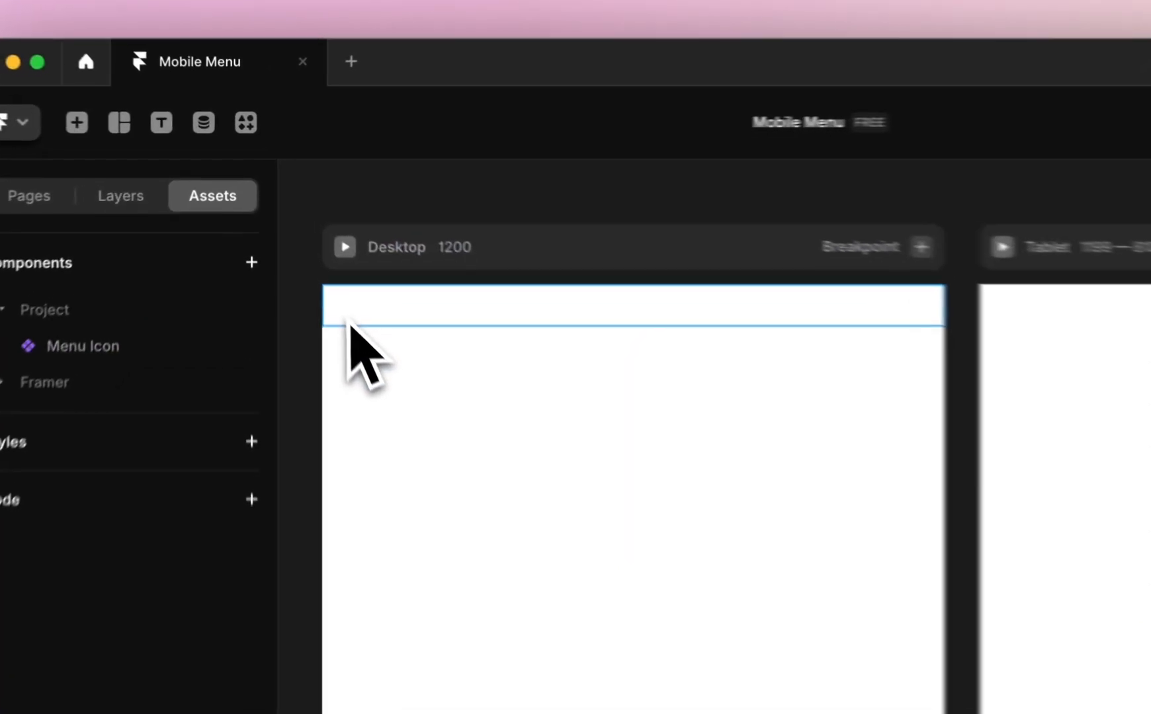
pyautogui.click(311, 237)
pyautogui.moveTo(475, 340)
pyautogui.mouseDown()
pyautogui.moveTo(482, 380)
pyautogui.moveTo(474, 348)
pyautogui.mouseUp()
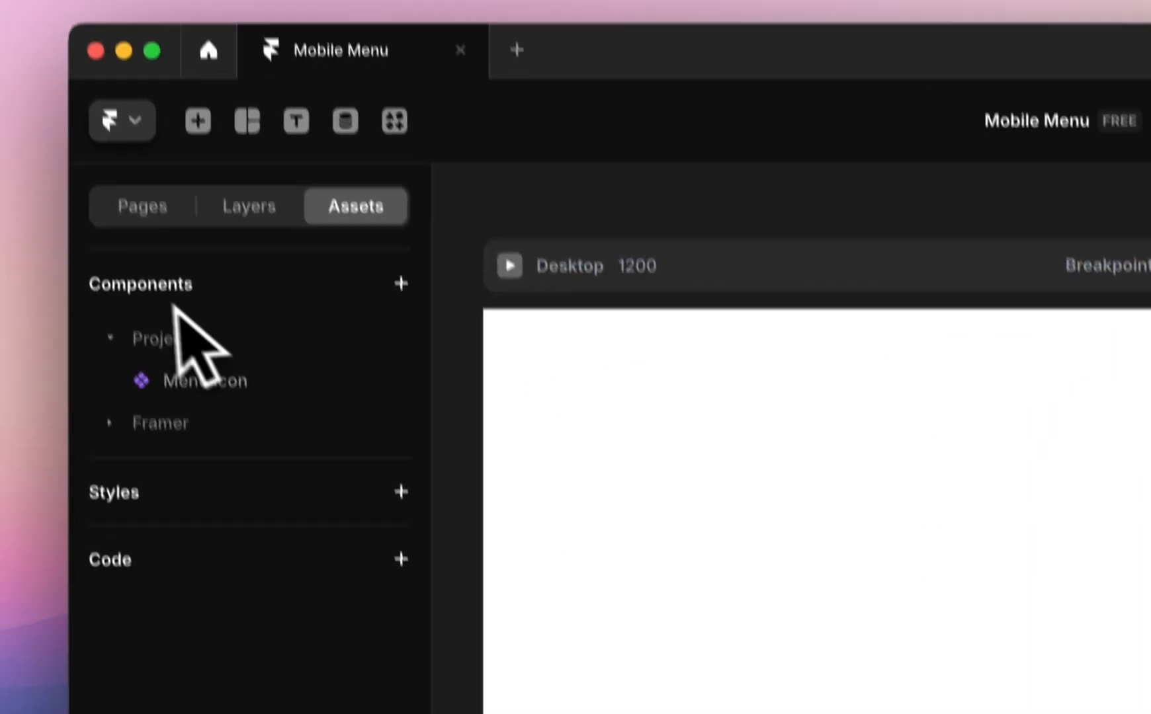
pyautogui.click(143, 208)
pyautogui.click(249, 209)
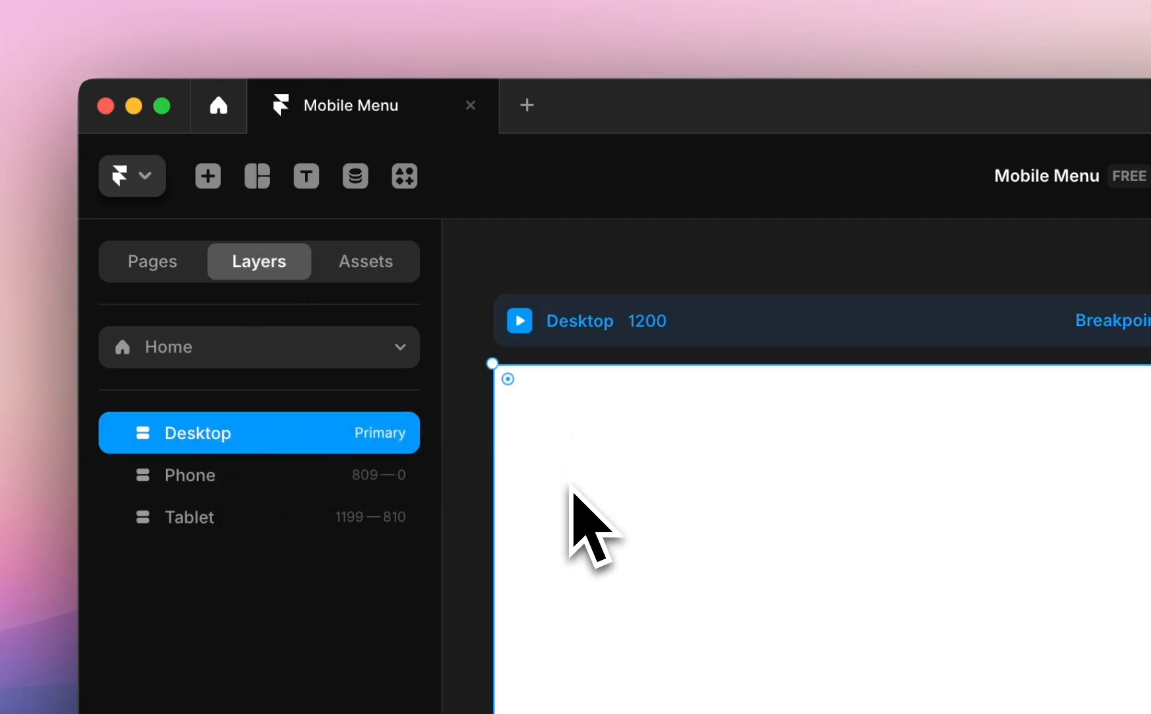
# - Draw a full-width frame about 93 px tall along the upper edge of the Desktop breakpoint
pyautogui.click(266, 197)
pyautogui.click(274, 218)
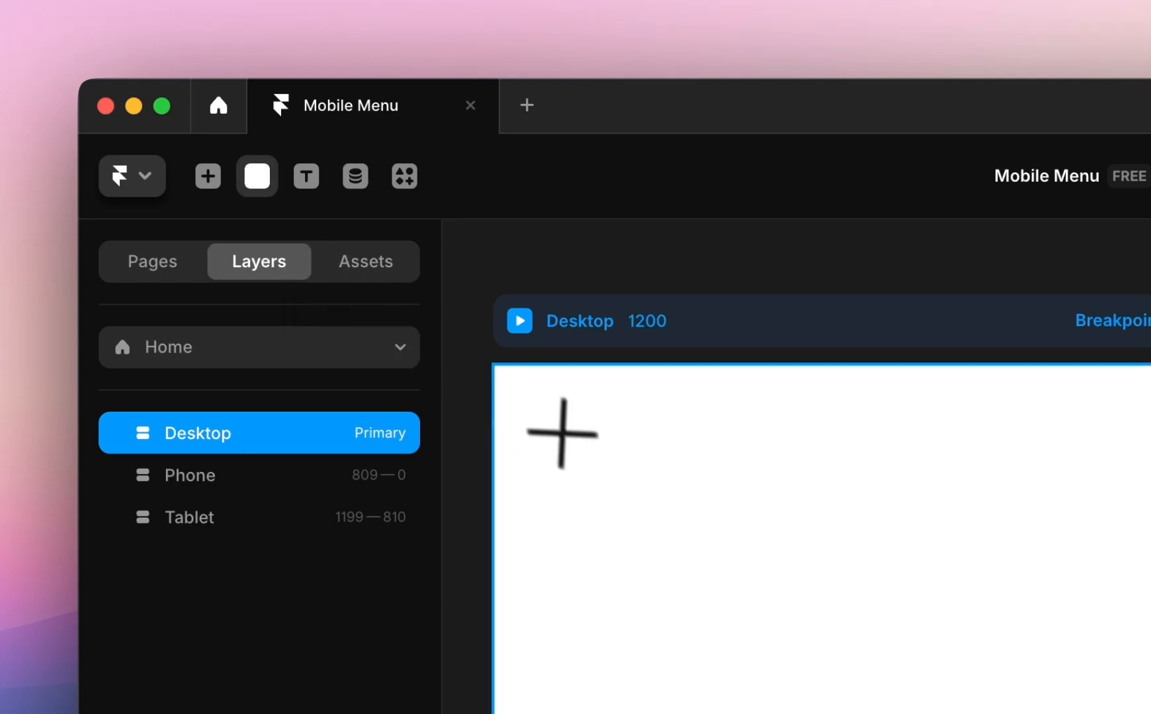
pyautogui.moveTo(502, 366); pyautogui.dragTo(1150, 424)
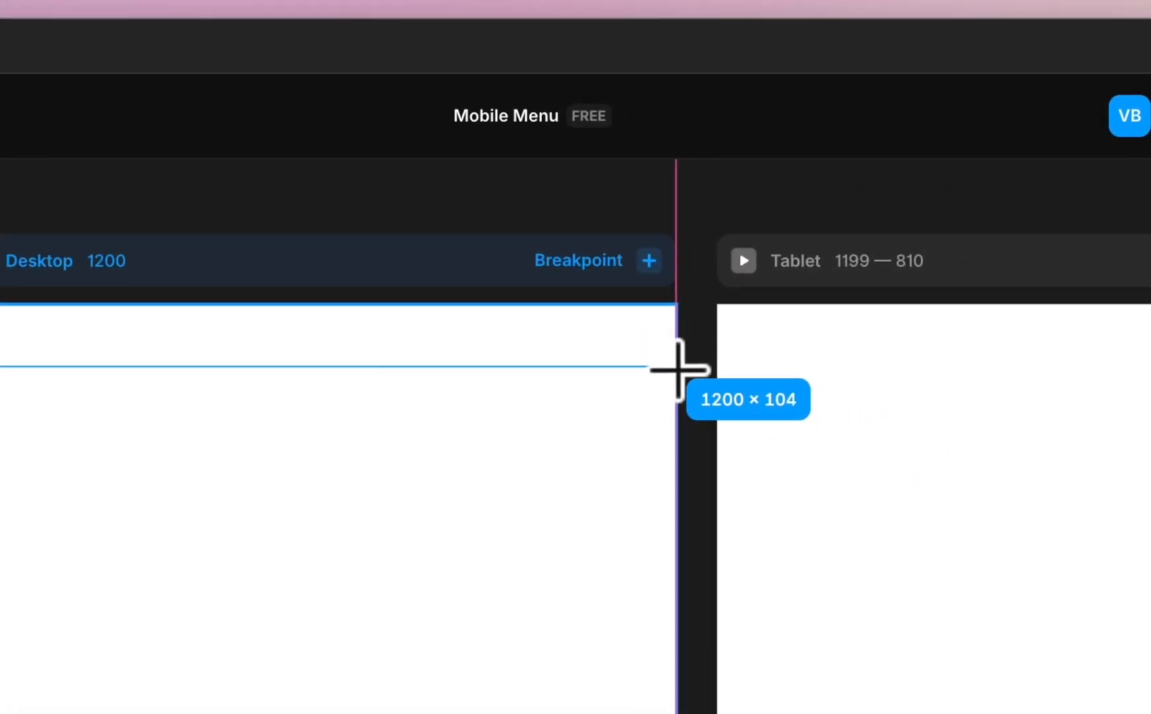
pyautogui.moveTo(668, 365); pyautogui.dragTo(666, 368)
pyautogui.hscroll(8, 665, 367)
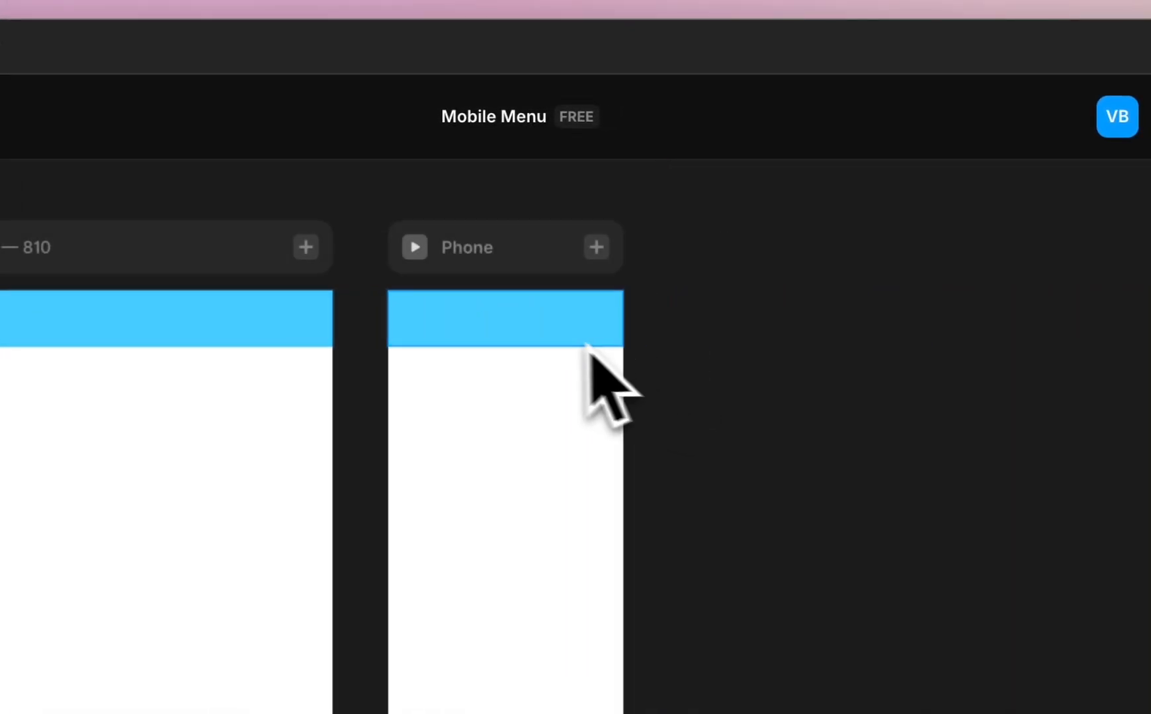
pyautogui.hscroll(-8, 549, 336)
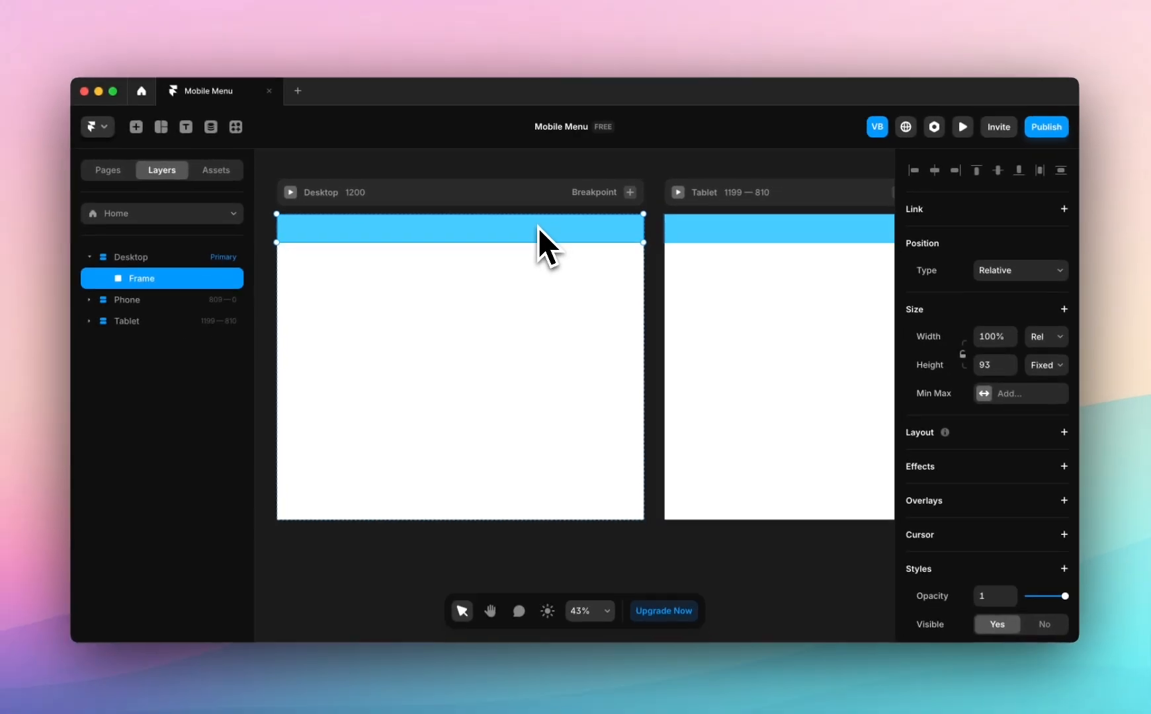
# - Set the new frame's fill to light grey #EDEDED
pyautogui.scroll(-3, 449, 315)
pyautogui.hscroll(1, 538, 226)
pyautogui.hscroll(-1, 536, 224)
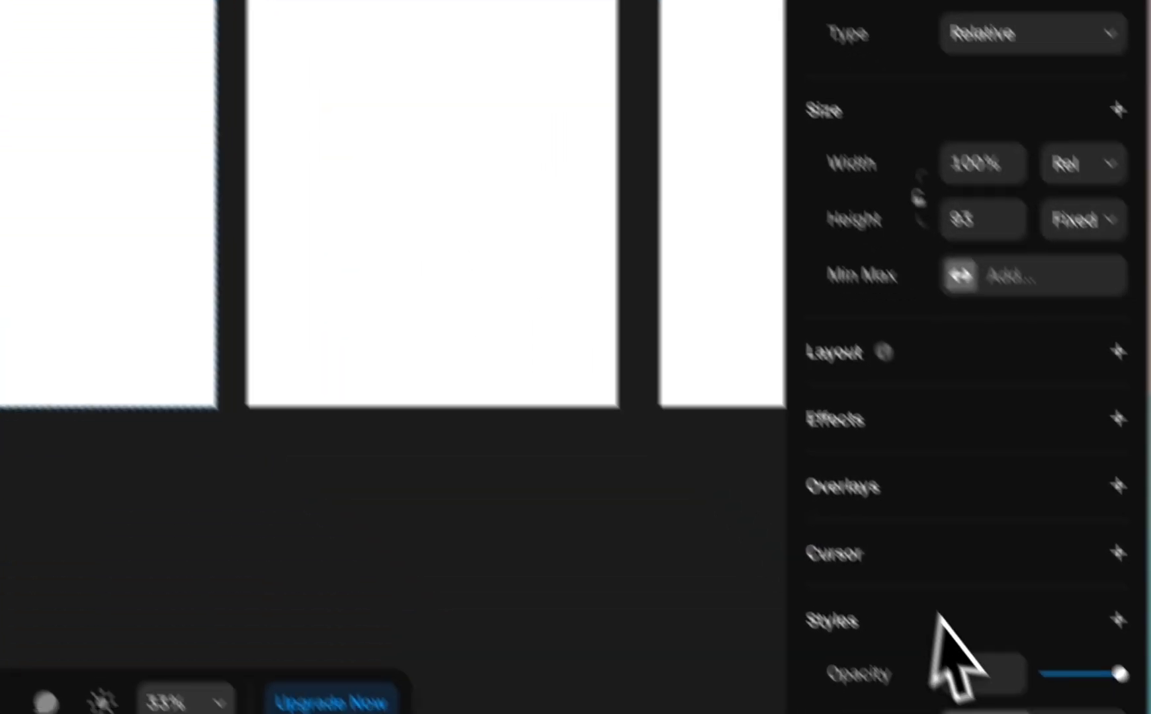
pyautogui.scroll(-4, 942, 617)
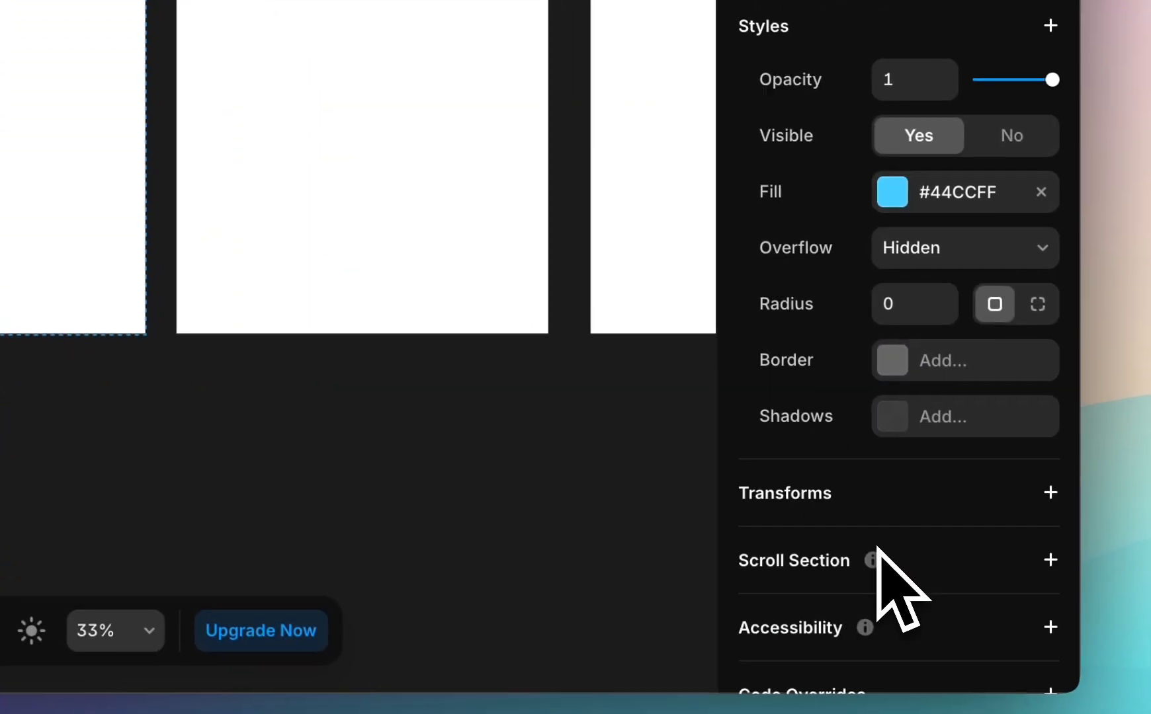
pyautogui.click(886, 185)
pyautogui.moveTo(396, 209); pyautogui.dragTo(372, 197)
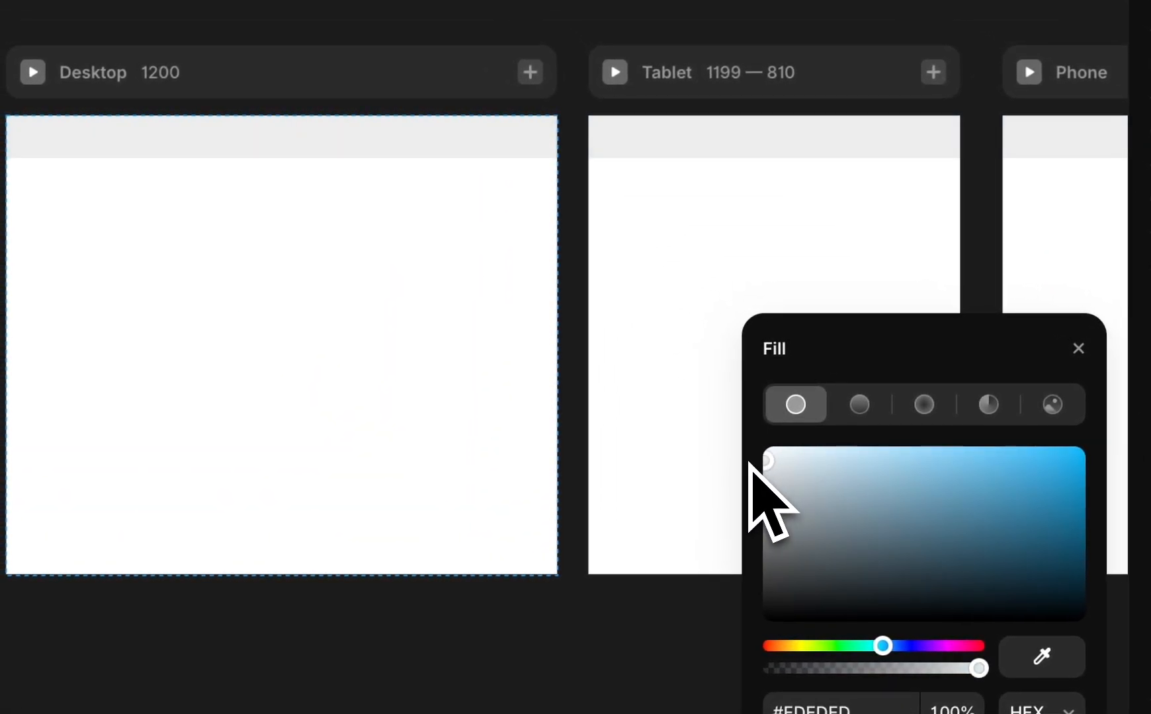
pyautogui.click(348, 268)
# - Convert the grey frame in the Desktop breakpoint into a component named Top Nav
pyautogui.scroll(3, 331, 264)
pyautogui.hscroll(-2, 330, 265)
pyautogui.scroll(3, 246, 347)
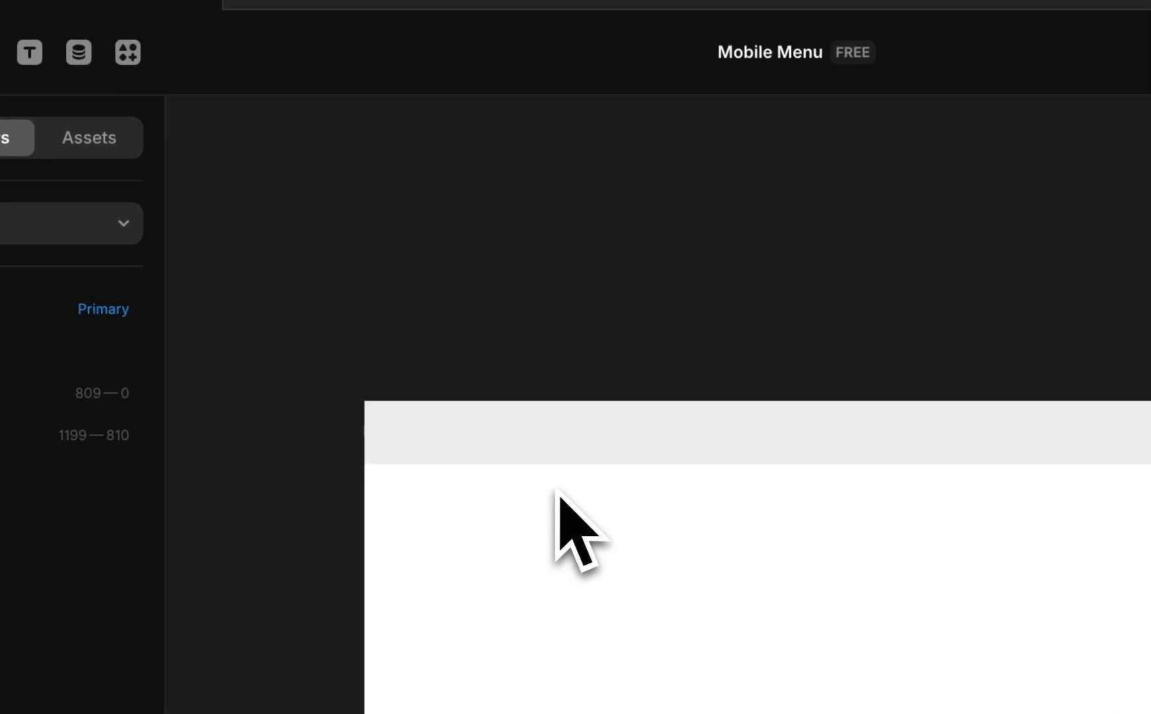
pyautogui.click(527, 446)
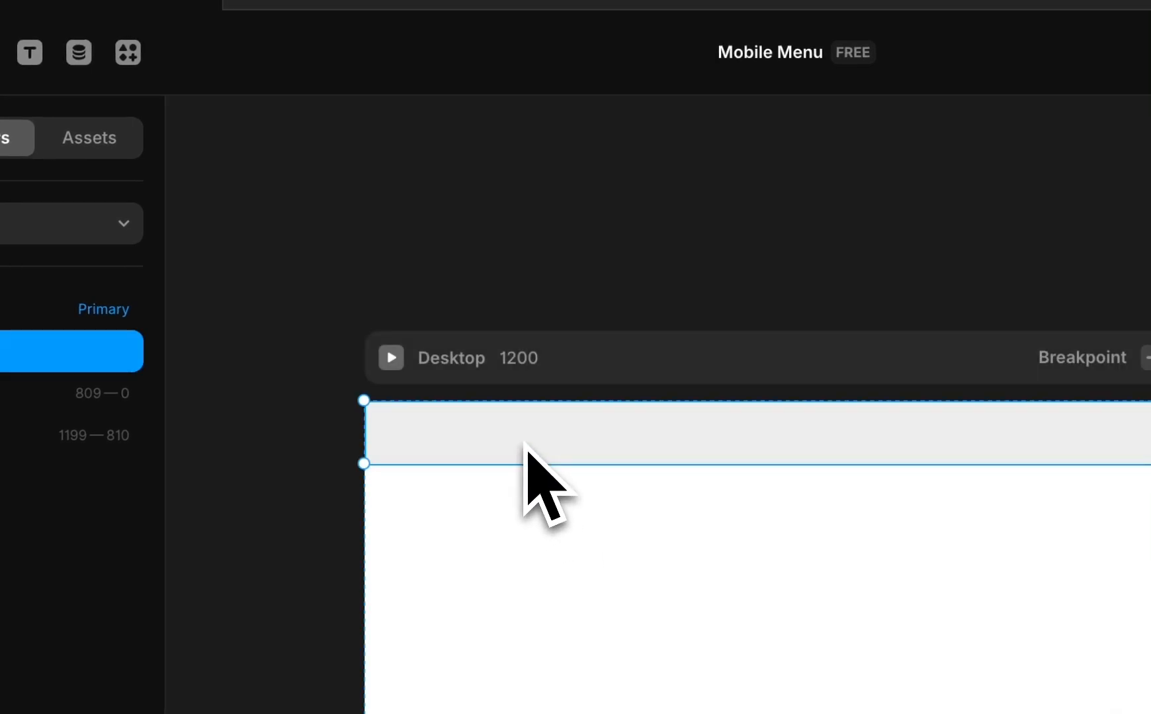
pyautogui.rightClick(526, 446)
pyautogui.click(652, 222)
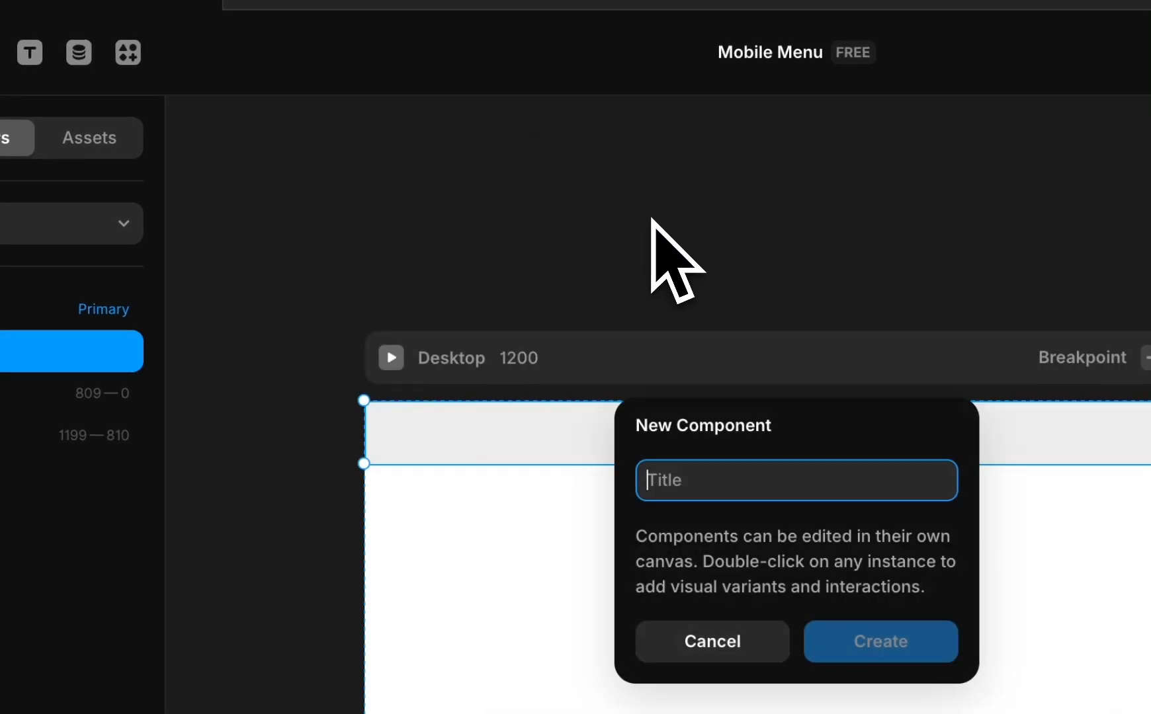
pyautogui.write('T')
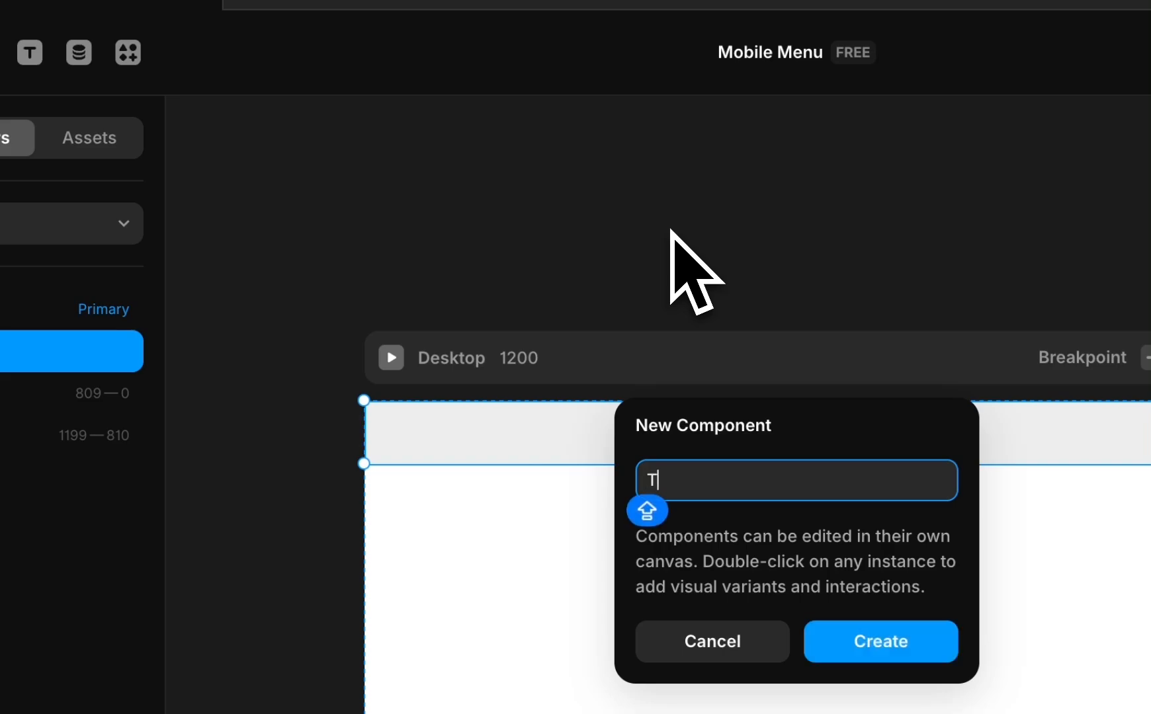
pyautogui.write('op Nav')
pyautogui.press('Return')
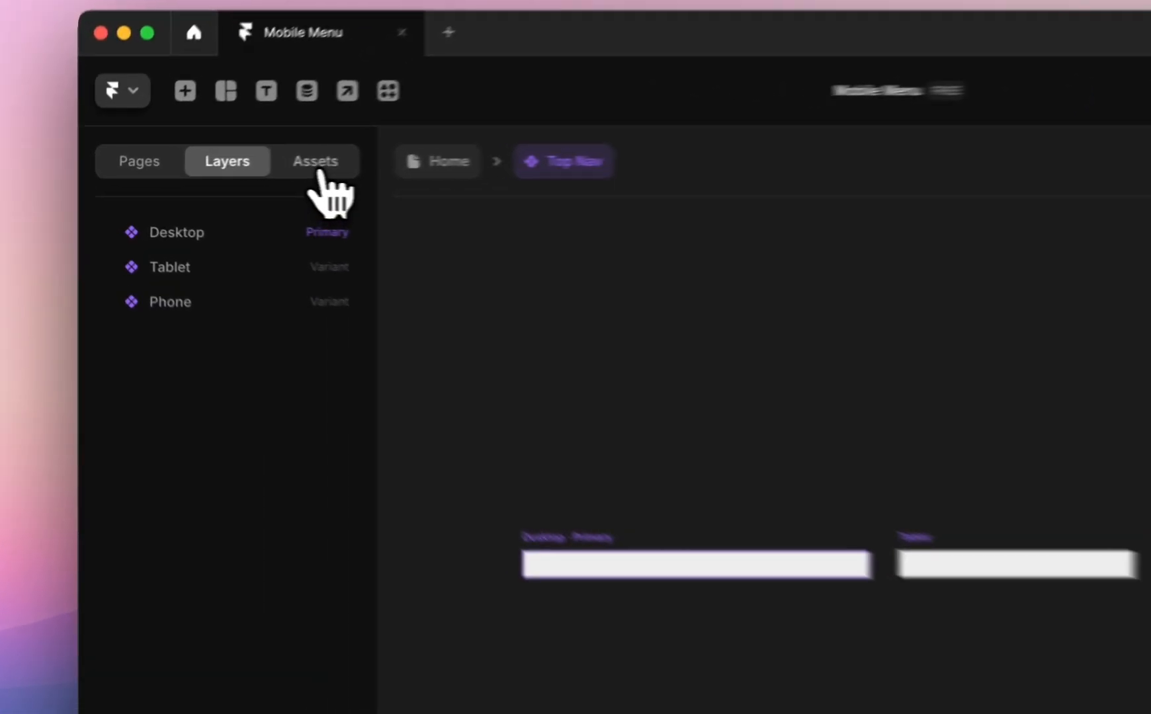
# - Place the Alt+Shift logo image inside the Desktop variant of Top Nav and resize it to about 112 × 35
pyautogui.click(222, 174)
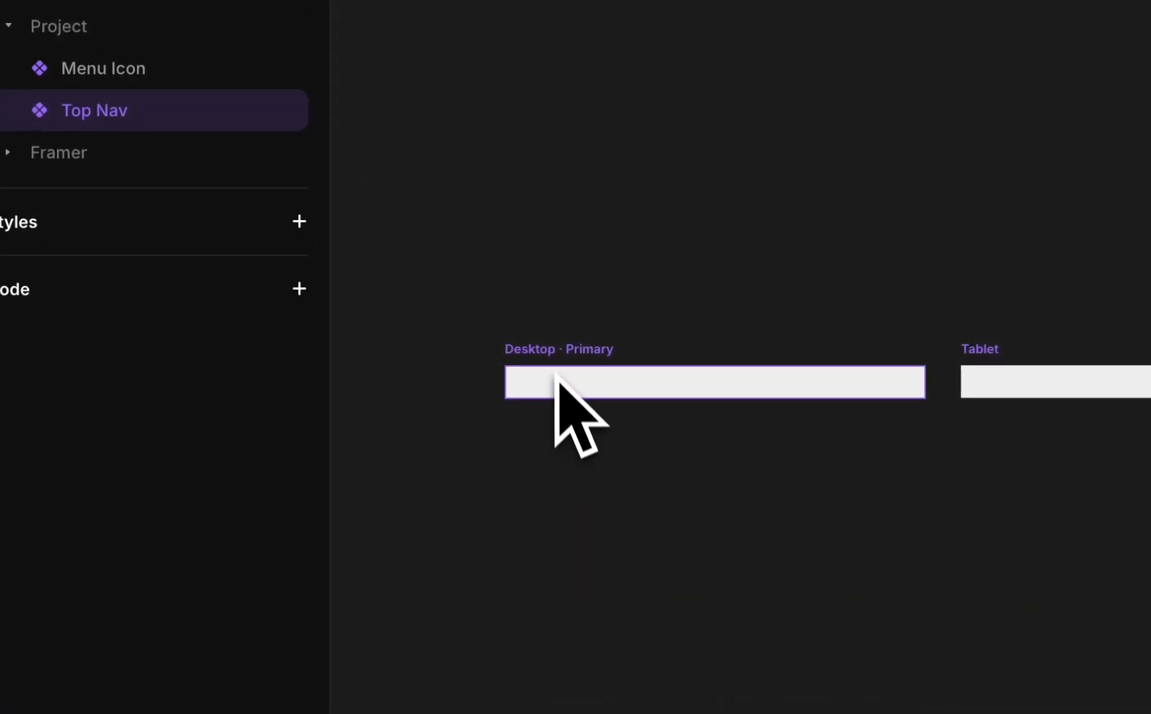
pyautogui.click(551, 360)
pyautogui.scroll(4, 604, 418)
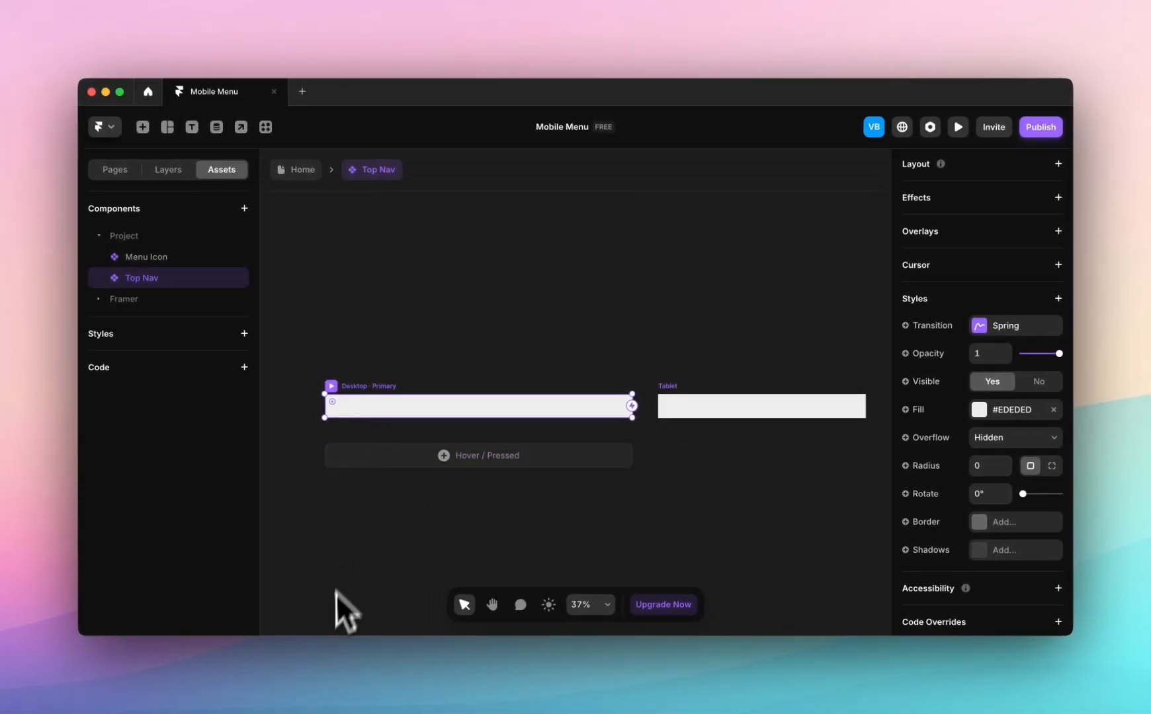
pyautogui.scroll(5, 323, 470)
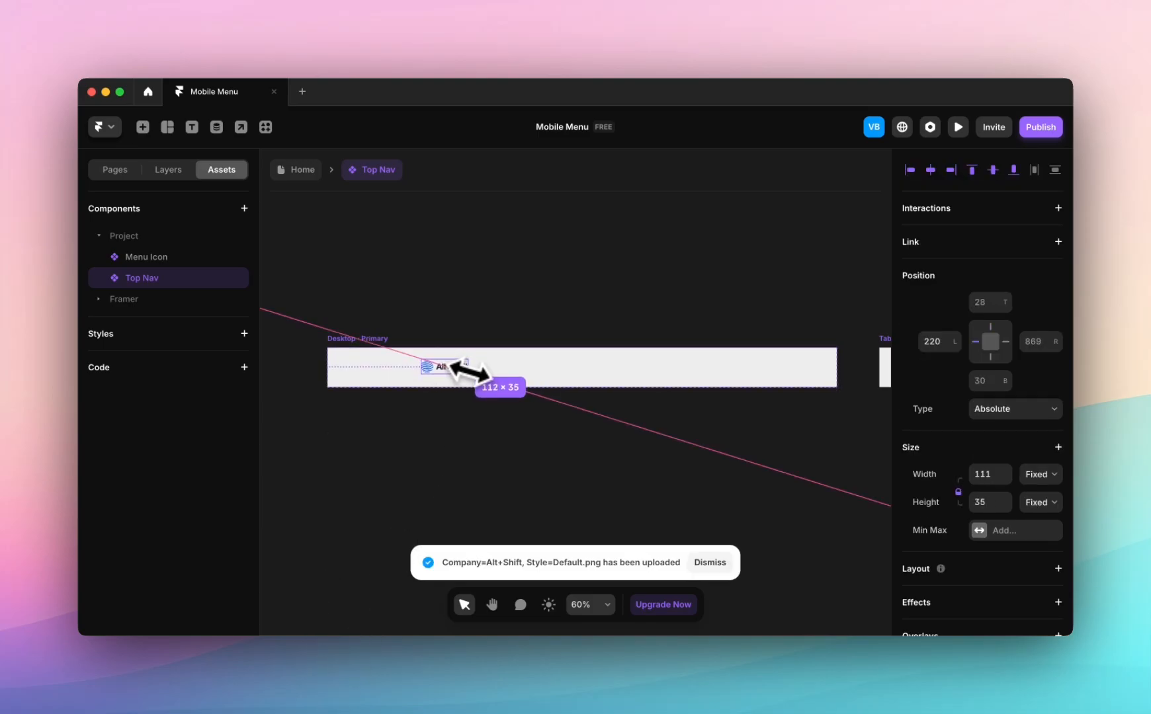
pyautogui.moveTo(468, 373); pyautogui.dragTo(471, 372)
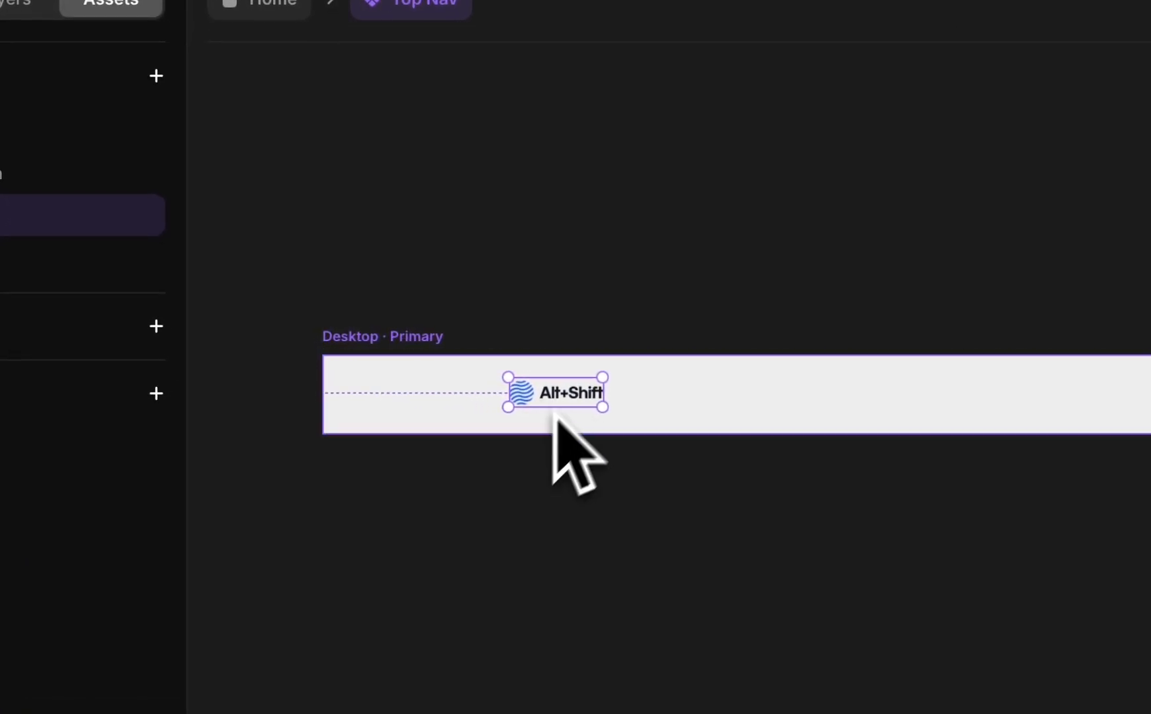
# - Add a layout to Top Nav's Desktop primary variant
pyautogui.click(377, 336)
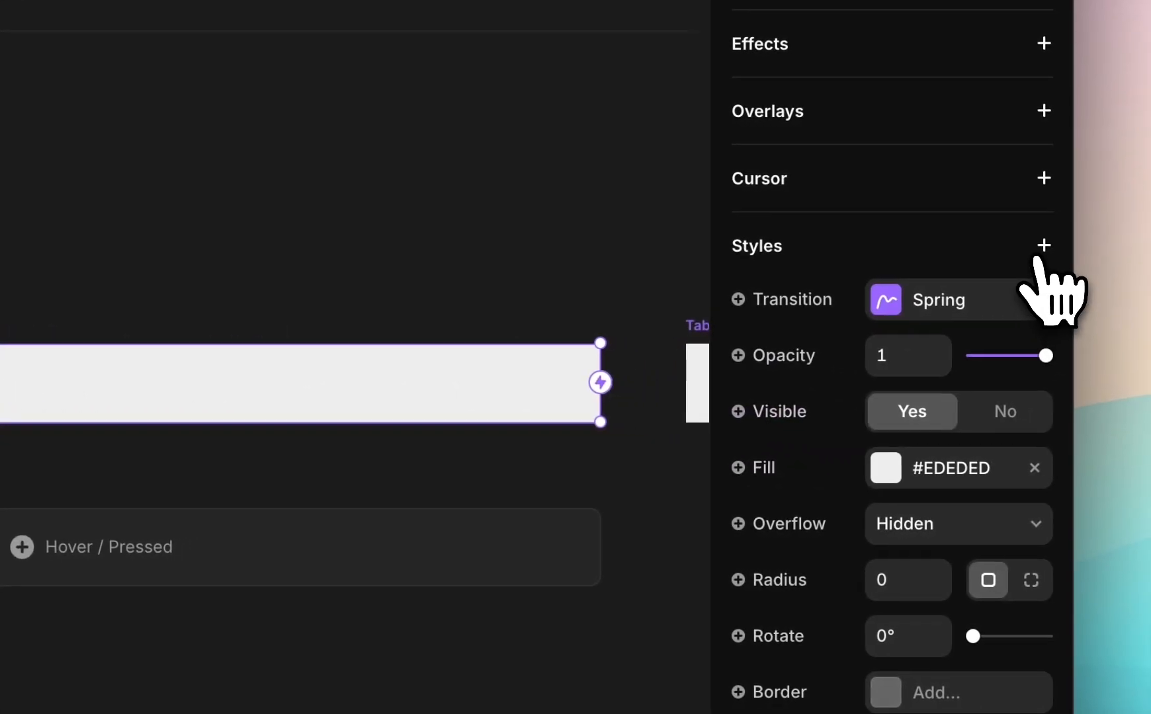
pyautogui.scroll(5, 1031, 281)
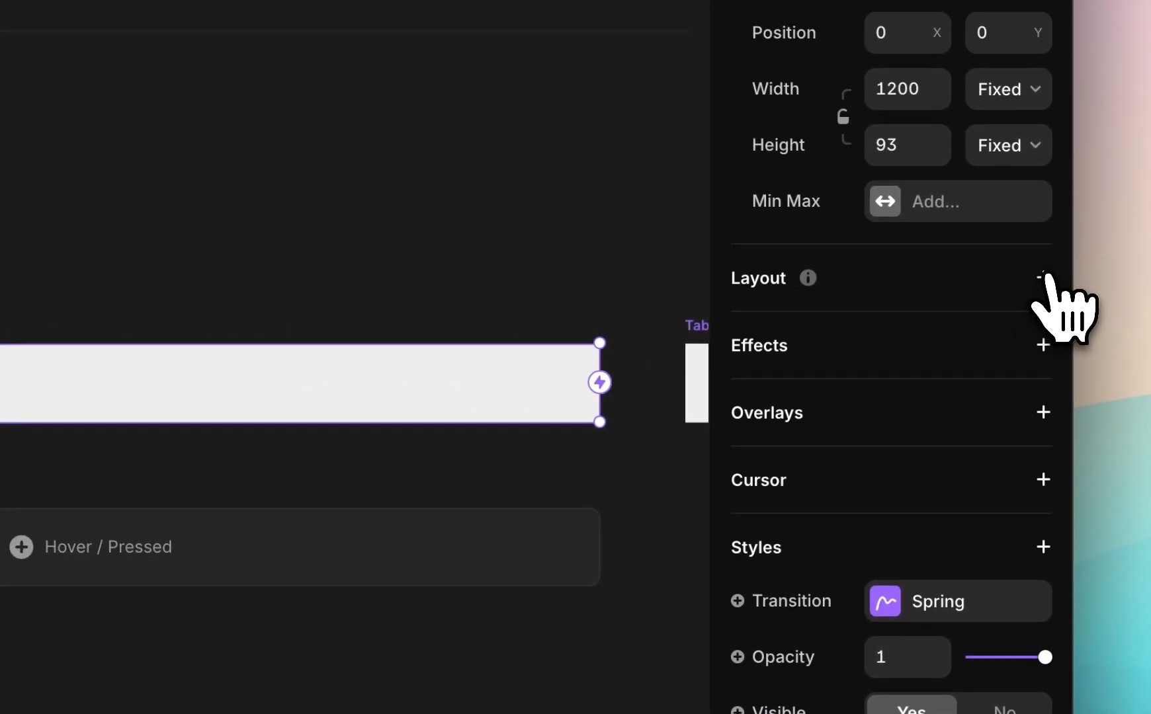
pyautogui.click(1044, 278)
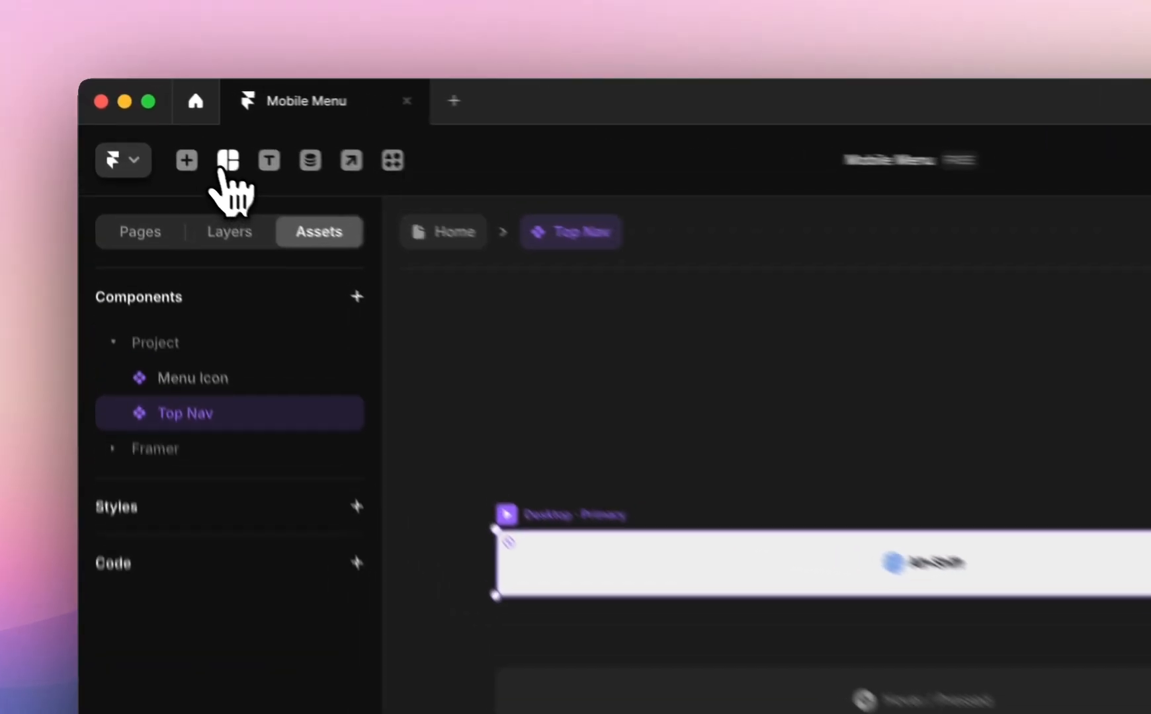
# - Insert a Columns layout beside the Alt+Shift logo in the Desktop variant and duplicate one column to make three
pyautogui.click(168, 127)
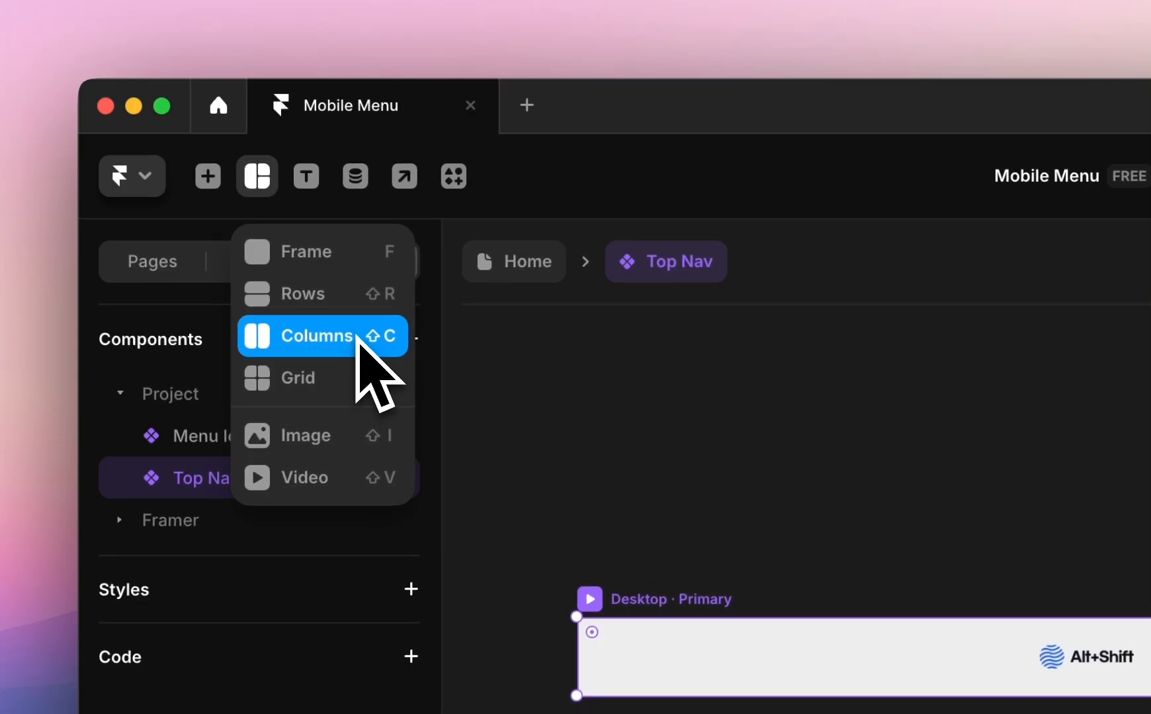
pyautogui.click(357, 335)
pyautogui.moveTo(534, 378)
pyautogui.mouseDown()
pyautogui.moveTo(680, 414)
pyautogui.moveTo(824, 406)
pyautogui.mouseUp()
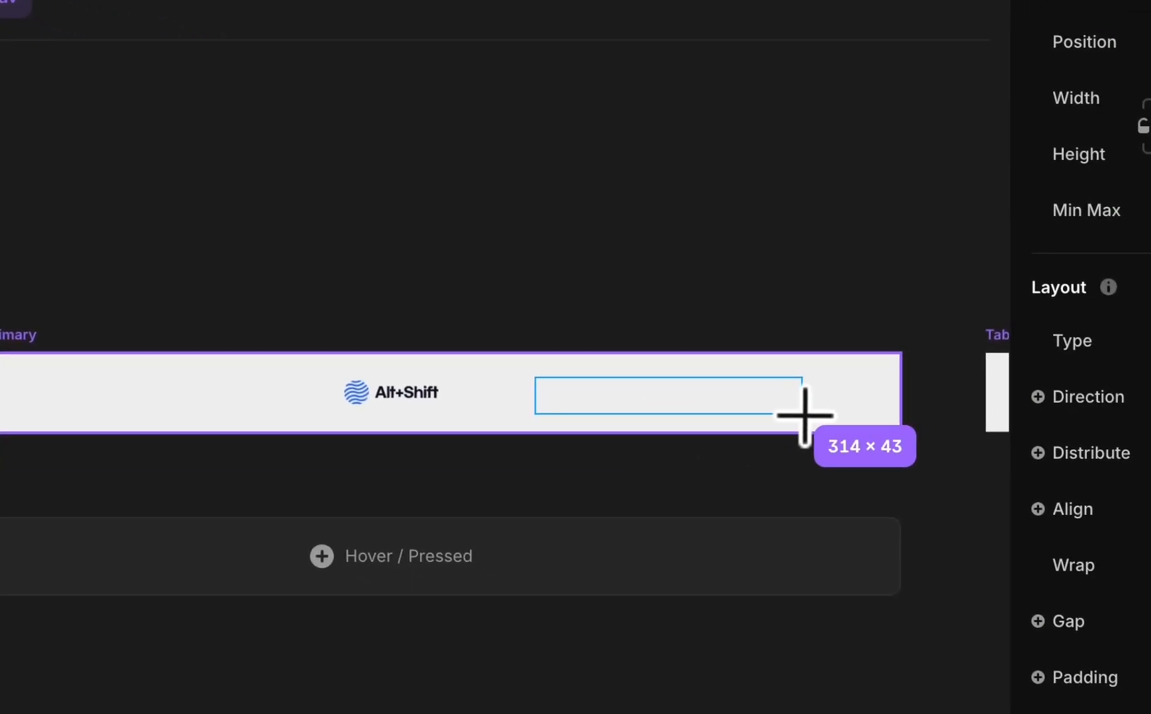
pyautogui.scroll(3, 461, 398)
pyautogui.doubleClick(516, 389)
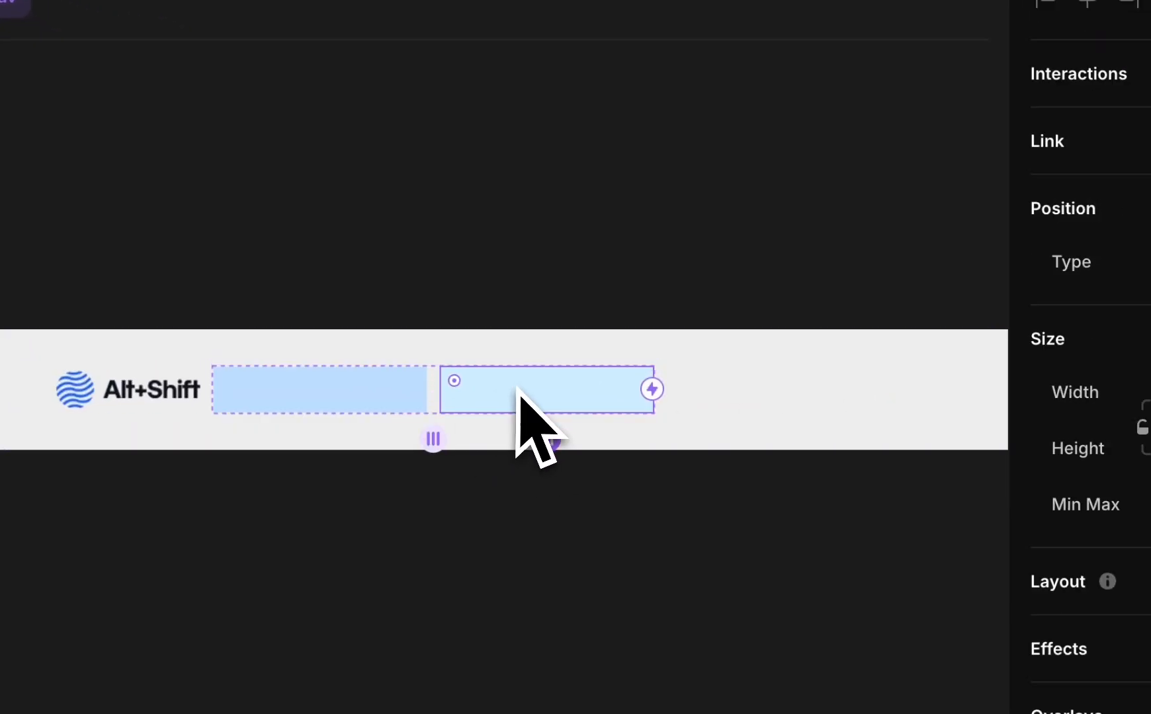
pyautogui.press('super+d')
pyautogui.click(466, 343)
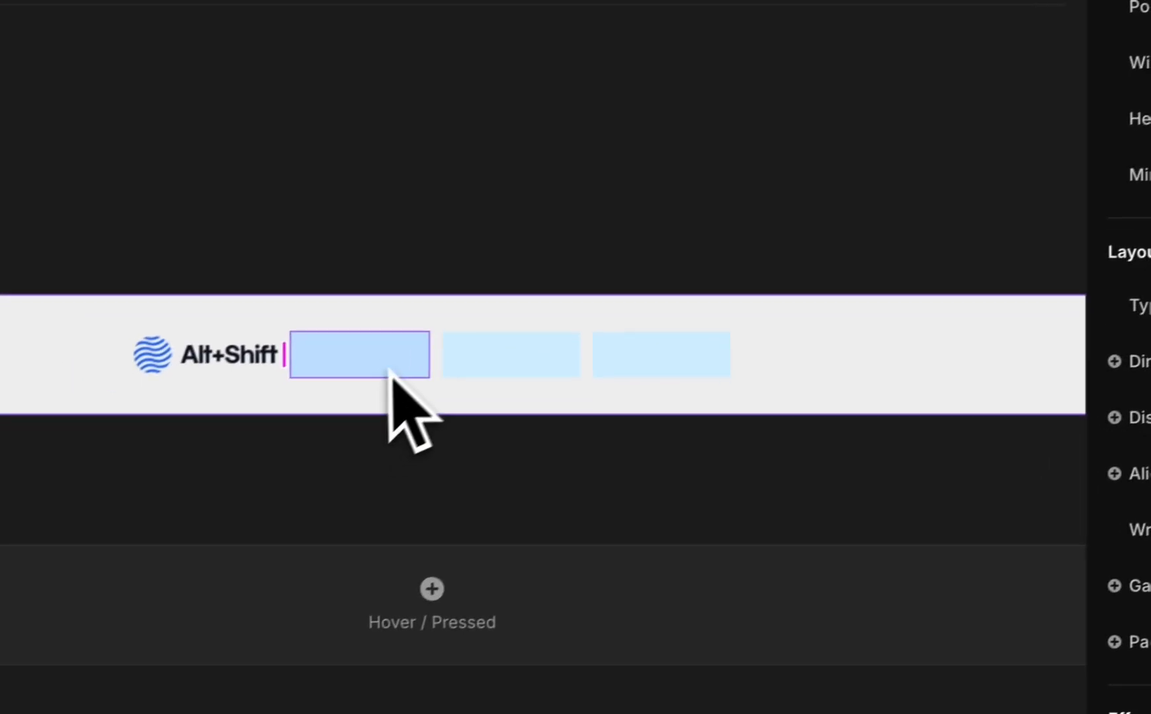
# - Add a stack layout to each of the three columns beside the Alt+Shift logo in the Desktop variant
pyautogui.click(390, 370)
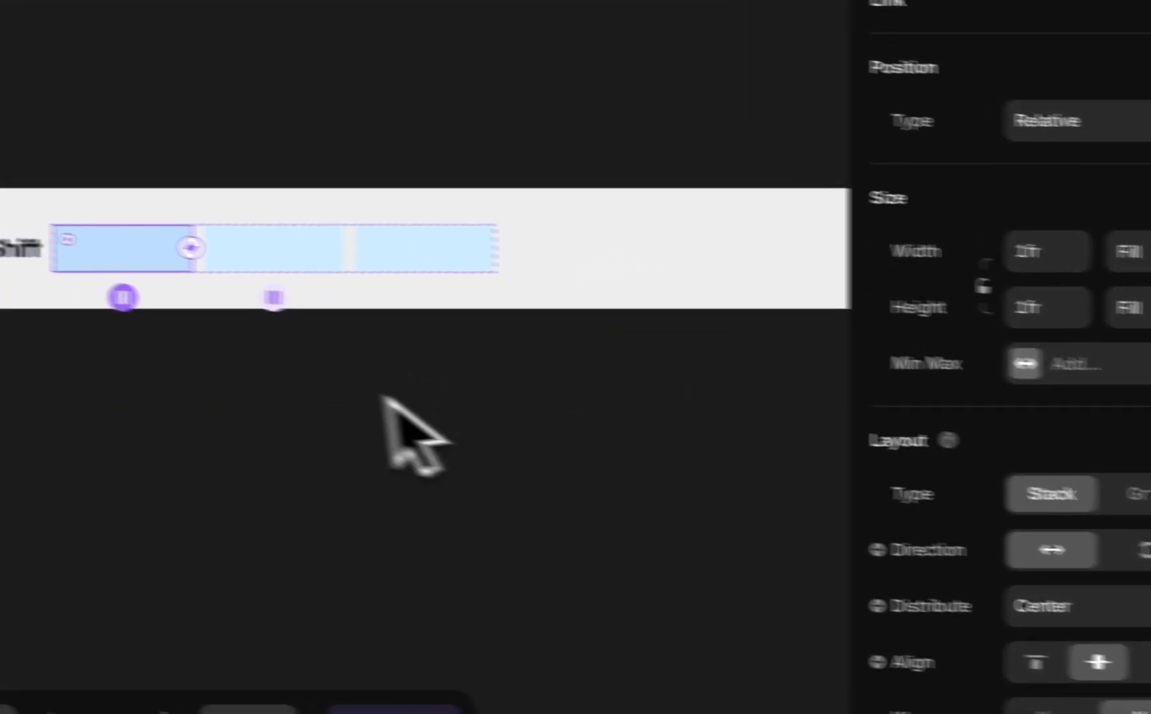
pyautogui.click(334, 261)
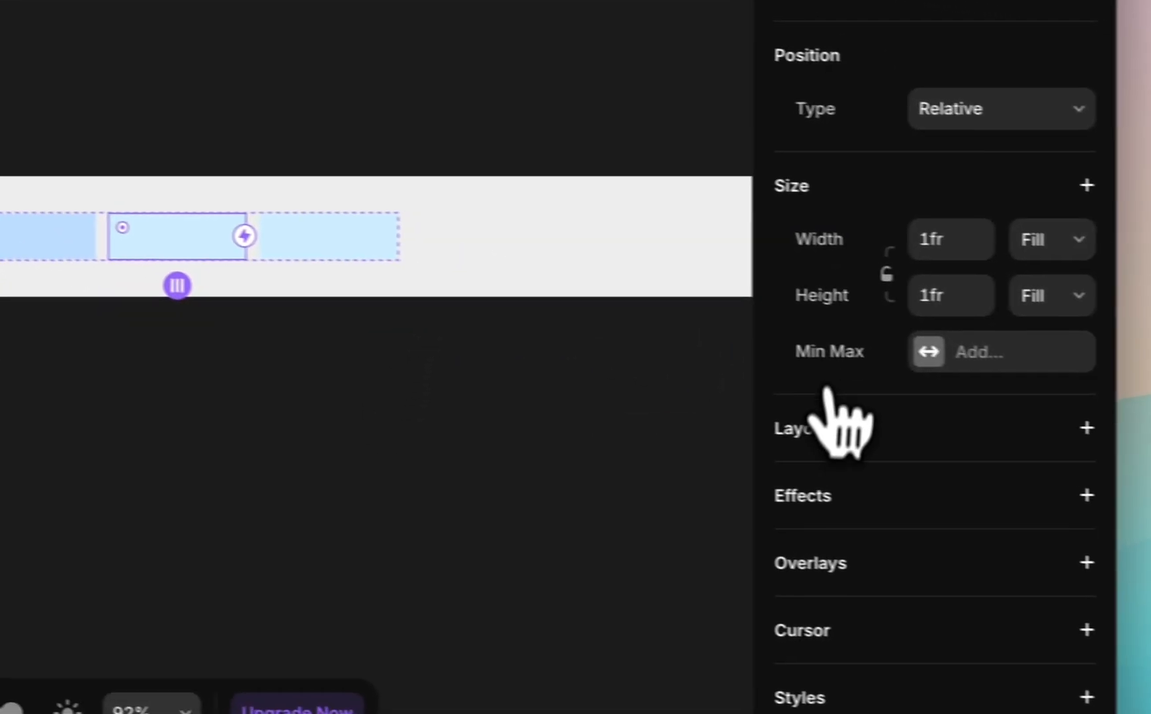
pyautogui.click(933, 438)
pyautogui.click(331, 246)
pyautogui.click(1048, 424)
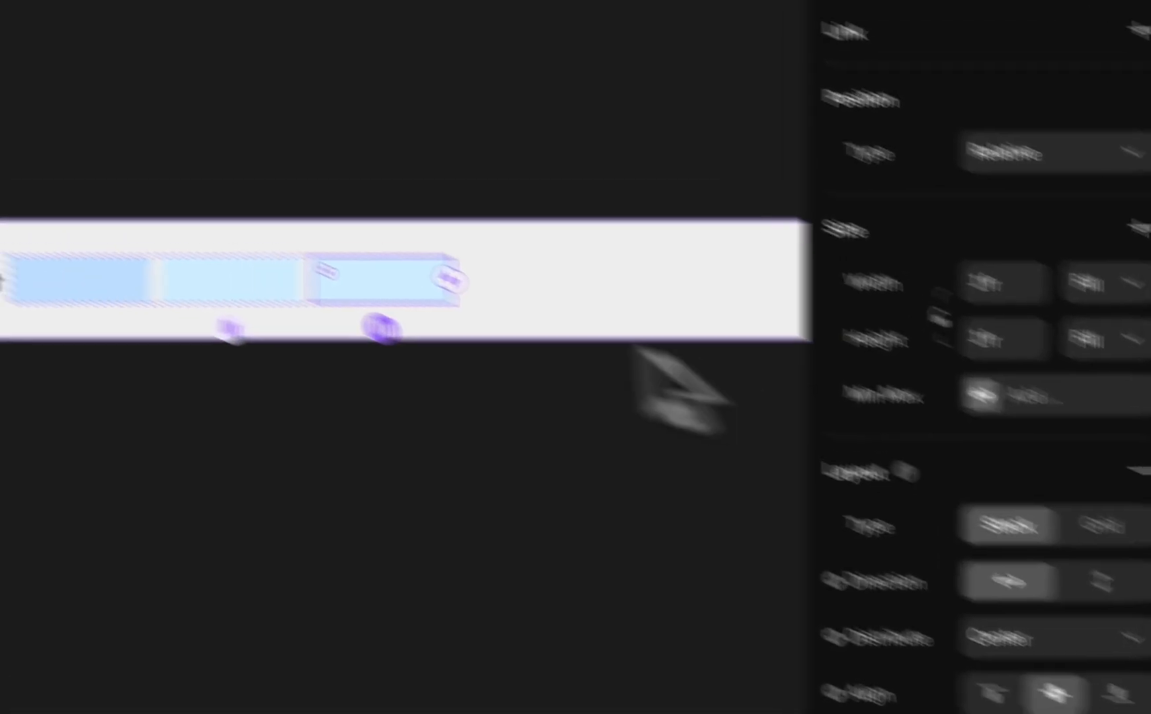
pyautogui.click(463, 265)
# - Add the text "Item 1" inside the first column of the Desktop variant
pyautogui.click(381, 402)
pyautogui.press('t')
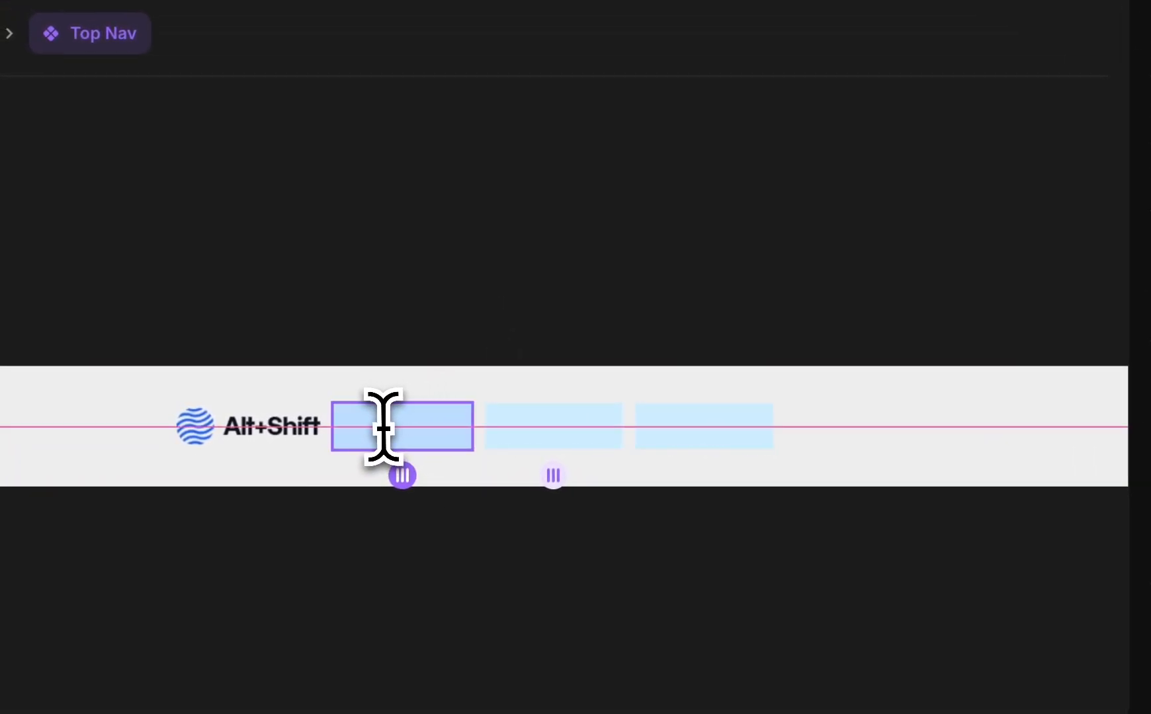
pyautogui.click(370, 413)
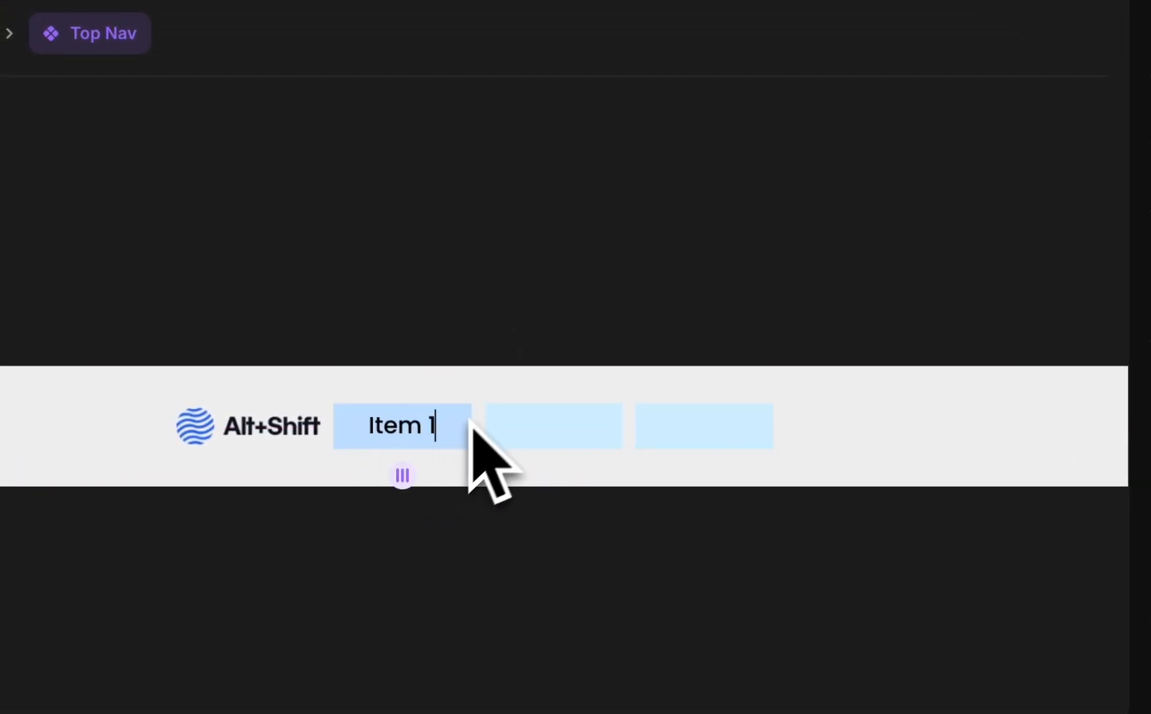
pyautogui.press('Escape')
# - Copy the Item 1 text into the second column and change it to "Item 2"
pyautogui.press('super+c')
pyautogui.click(550, 428)
pyautogui.press('super+v')
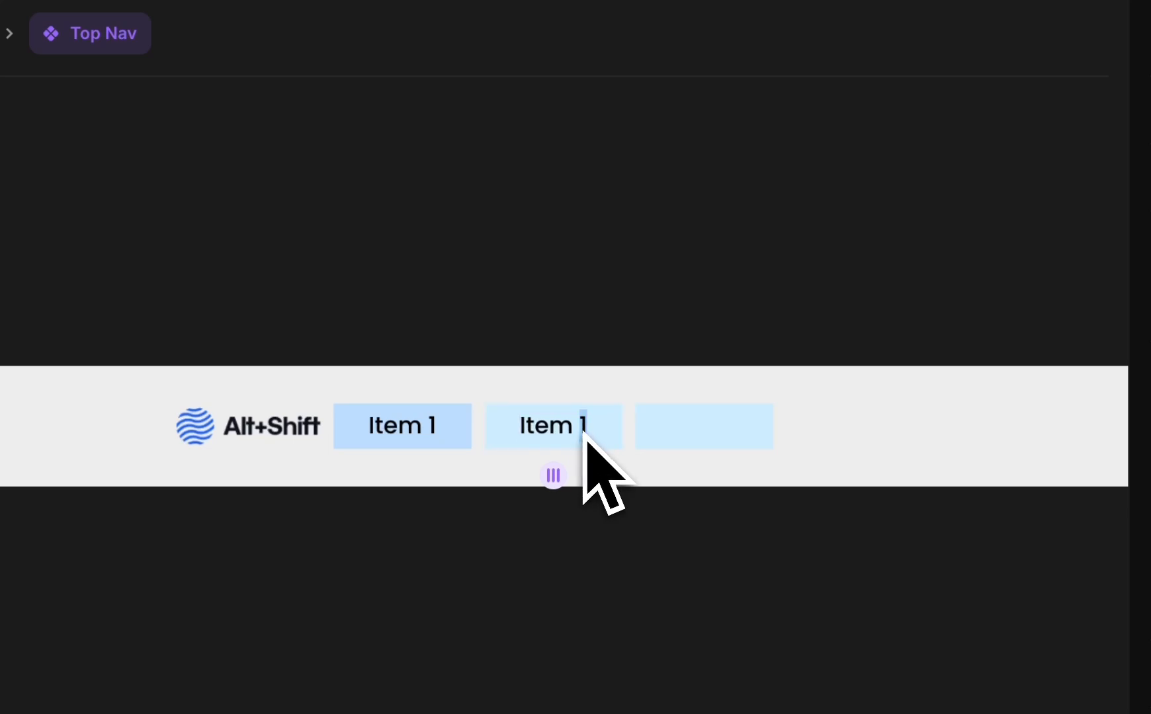
pyautogui.press('Escape')
# - Copy the Item 2 text into the third column and change it to "Item 3"
pyautogui.press('super+c')
pyautogui.click(678, 446)
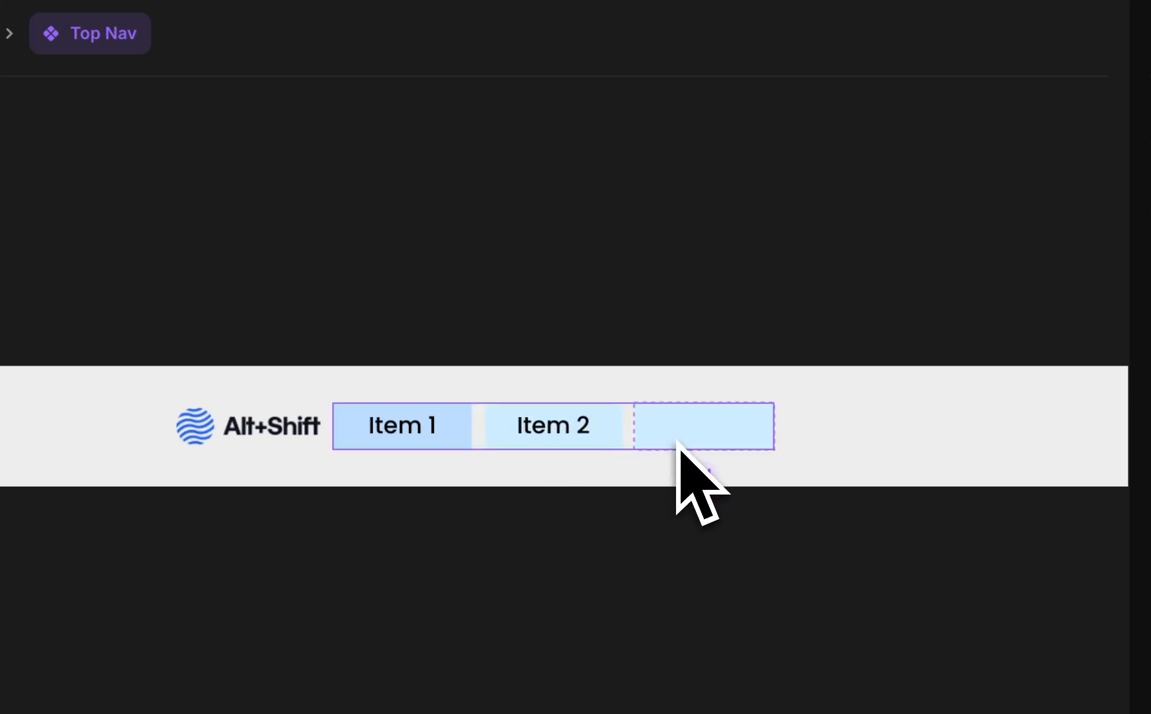
pyautogui.press('super+v')
pyautogui.doubleClick(721, 427)
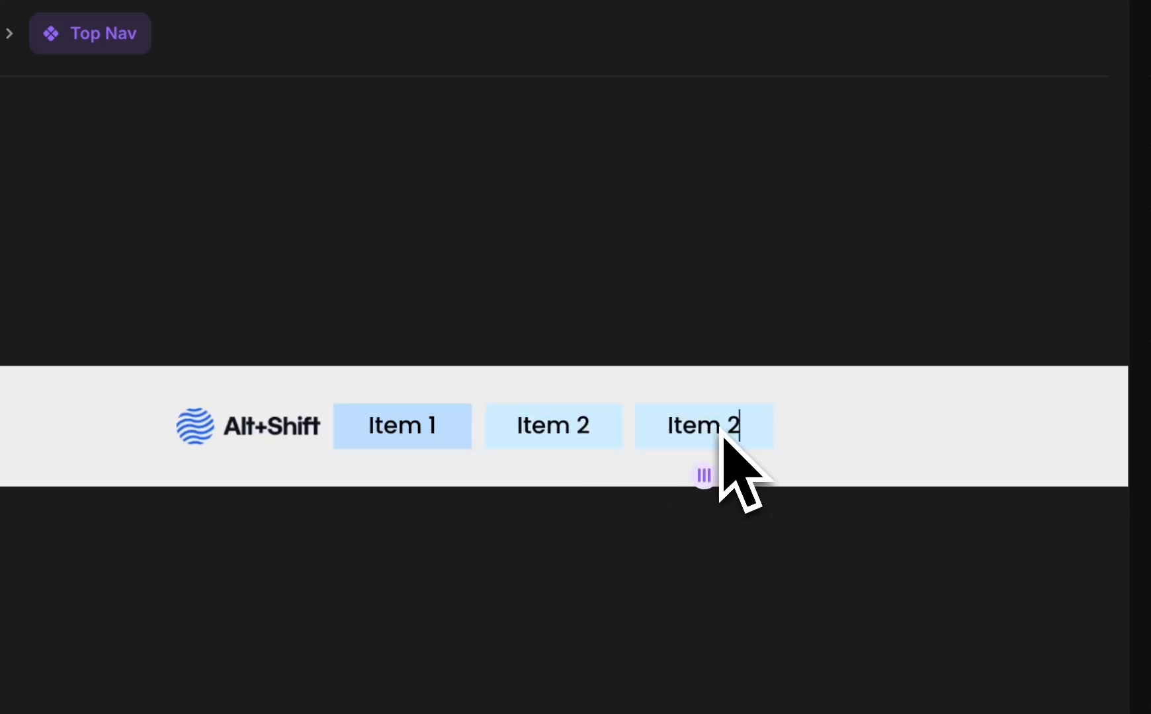
pyautogui.press('BackSpace')
pyautogui.write('3')
pyautogui.press('Escape')
# - Remove the fill from all three link columns at once
pyautogui.click(768, 427)
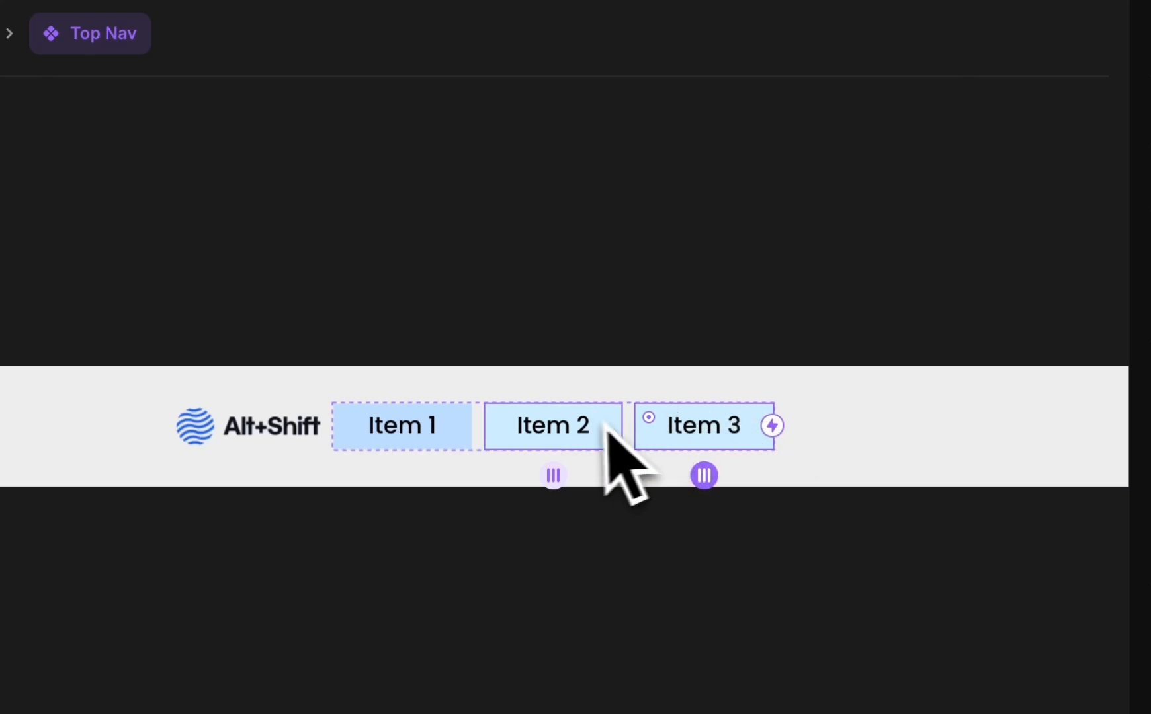
pyautogui.keyDown('shift'); pyautogui.click(610, 430); pyautogui.keyUp('shift')
pyautogui.keyDown('shift'); pyautogui.click(471, 443); pyautogui.keyUp('shift')
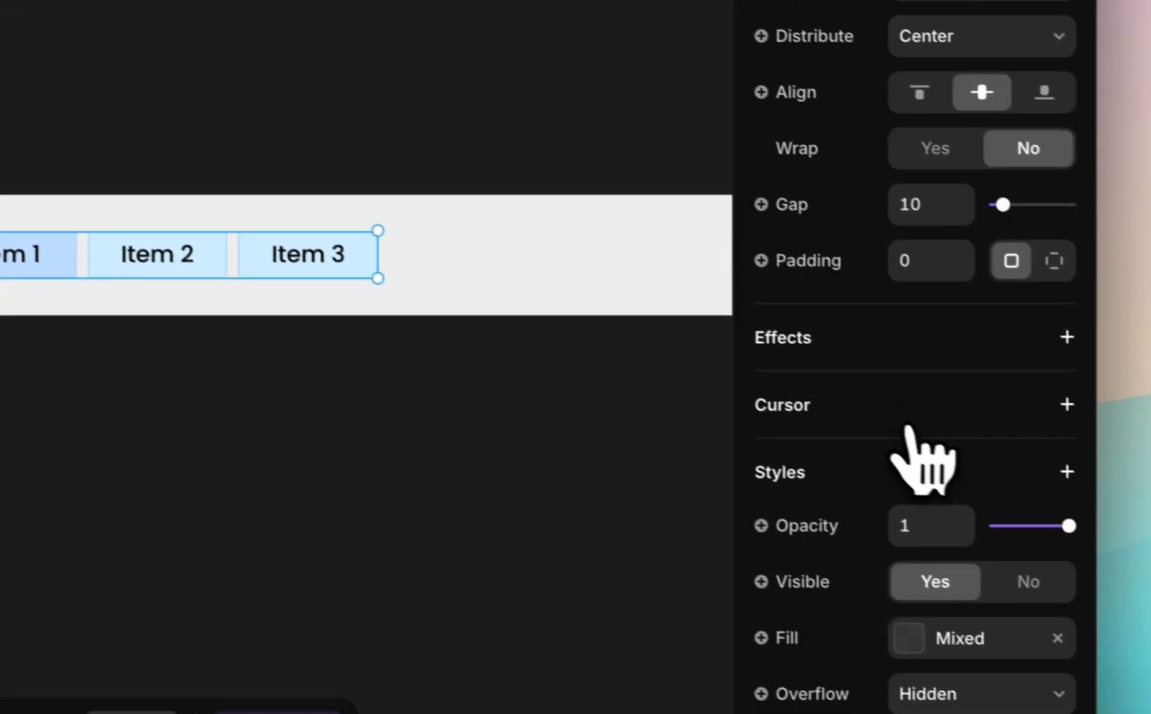
pyautogui.scroll(-3, 906, 426)
pyautogui.click(1056, 423)
pyautogui.click(579, 186)
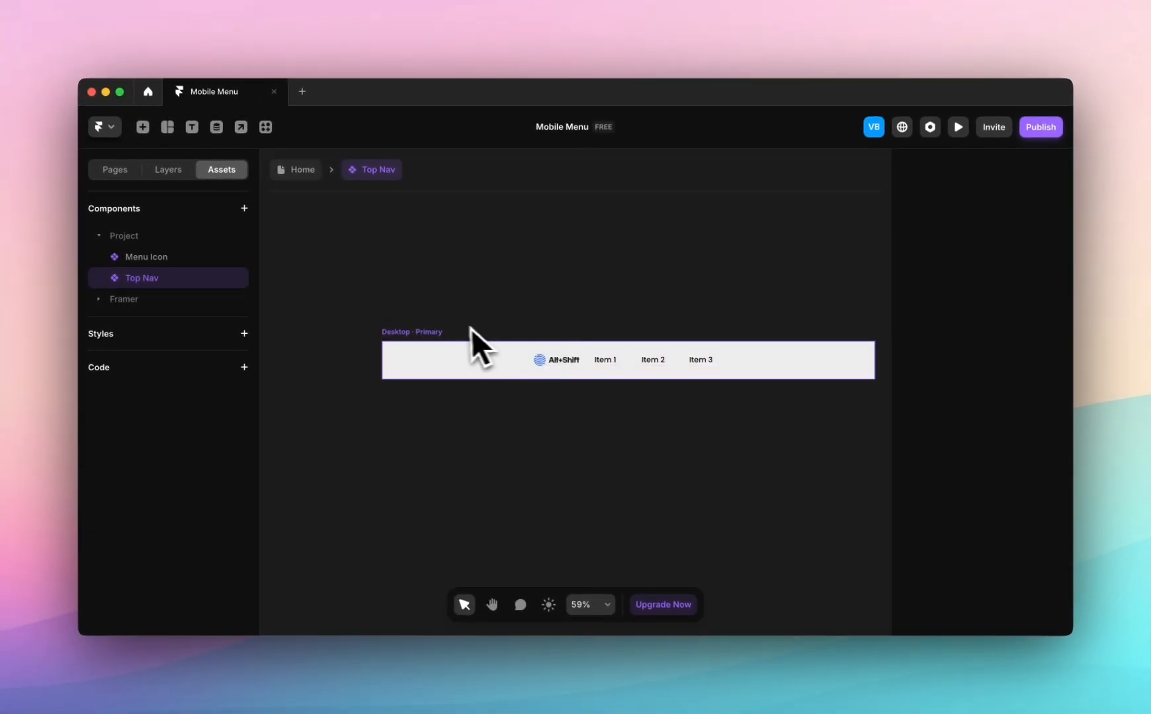
# - Set the layout distribution of the Desktop primary variant to Space Between
pyautogui.click(440, 337)
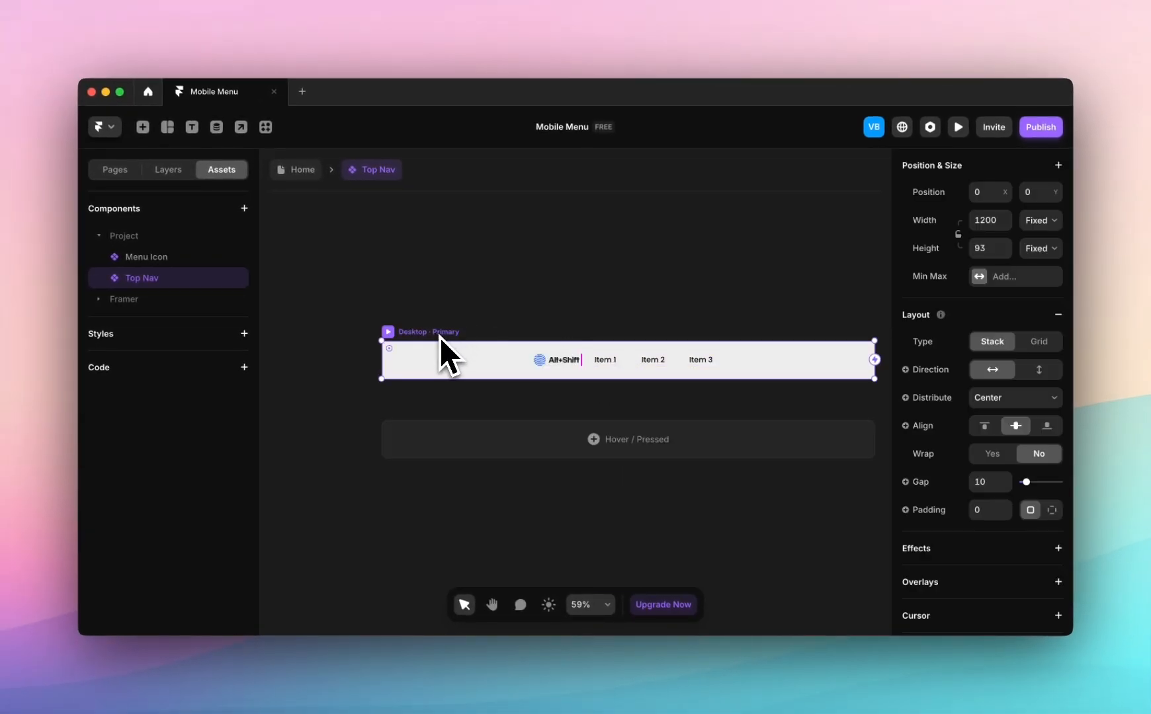
pyautogui.click(1055, 399)
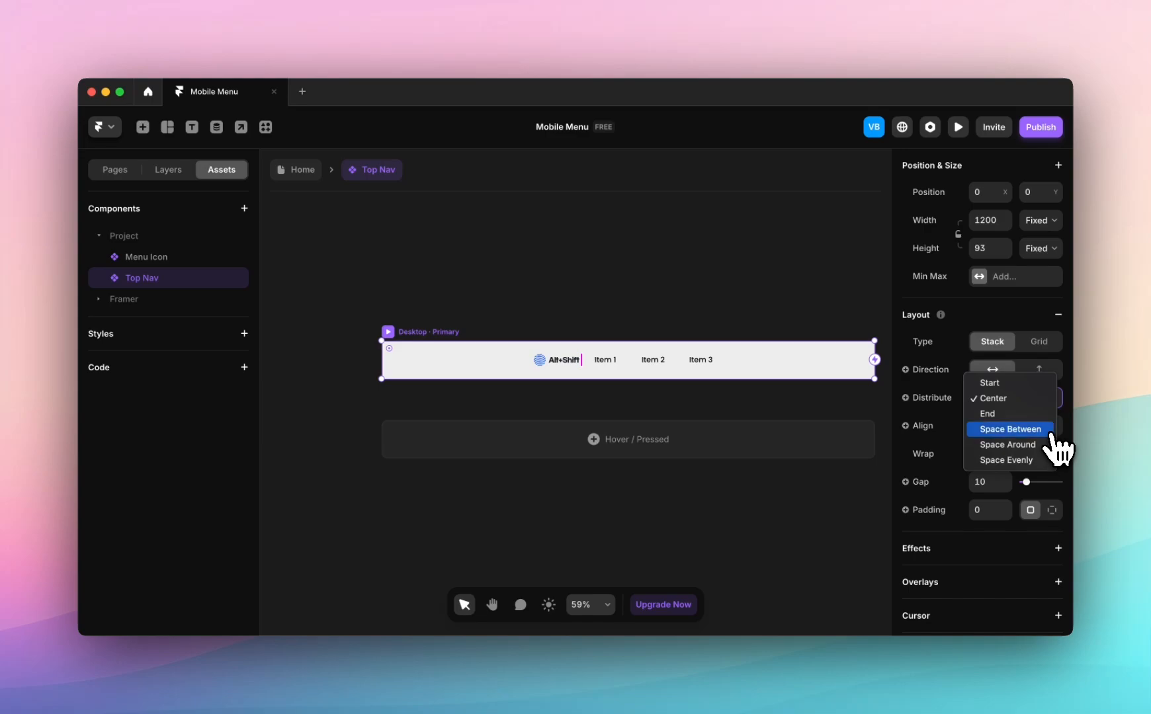
pyautogui.click(1051, 431)
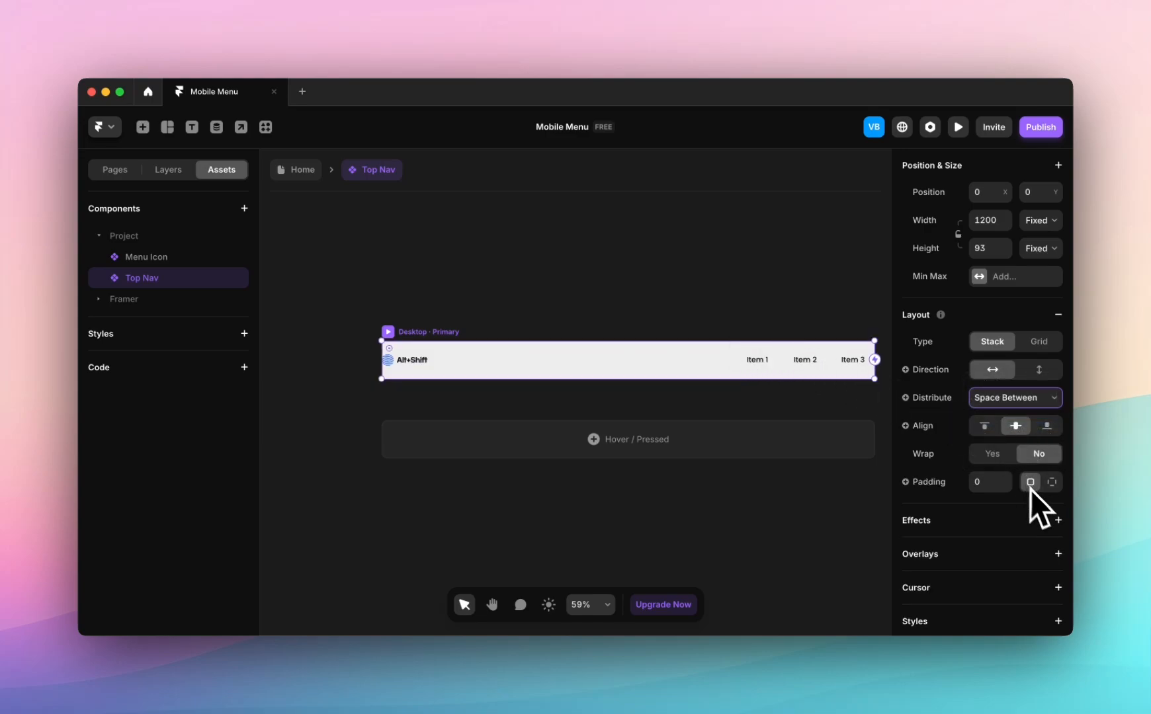
# - Set the Desktop variant's padding to 24 and make its height fit the content
pyautogui.click(994, 483)
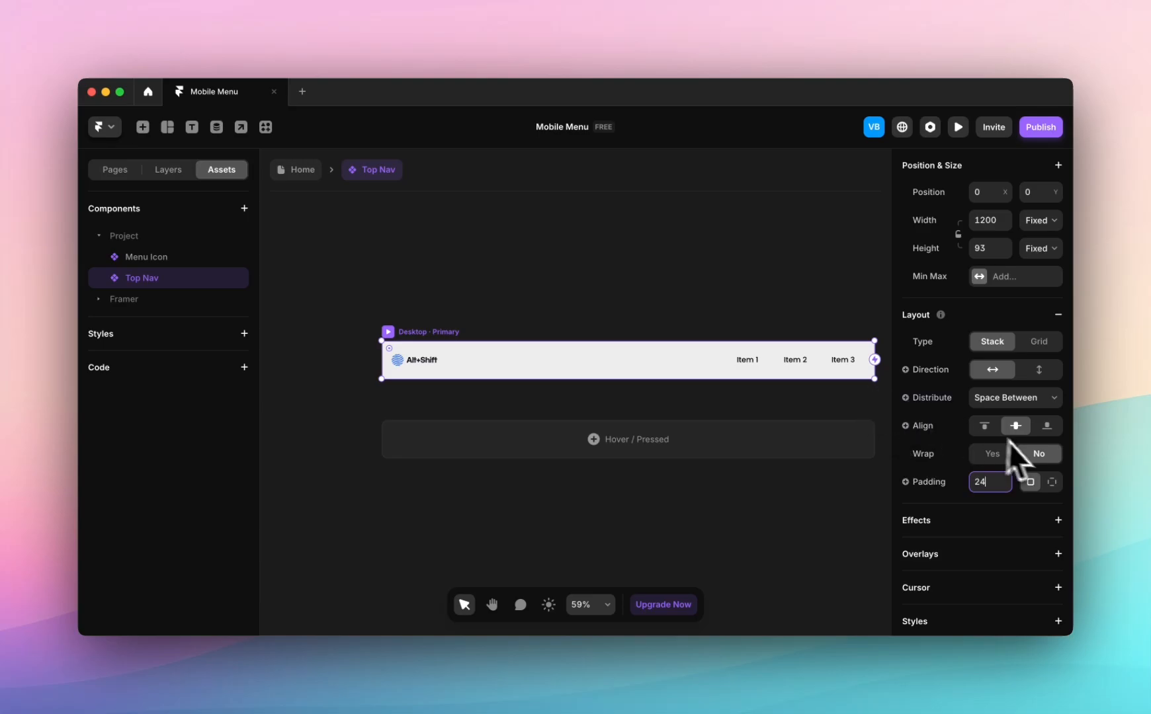
pyautogui.scroll(3, 1057, 319)
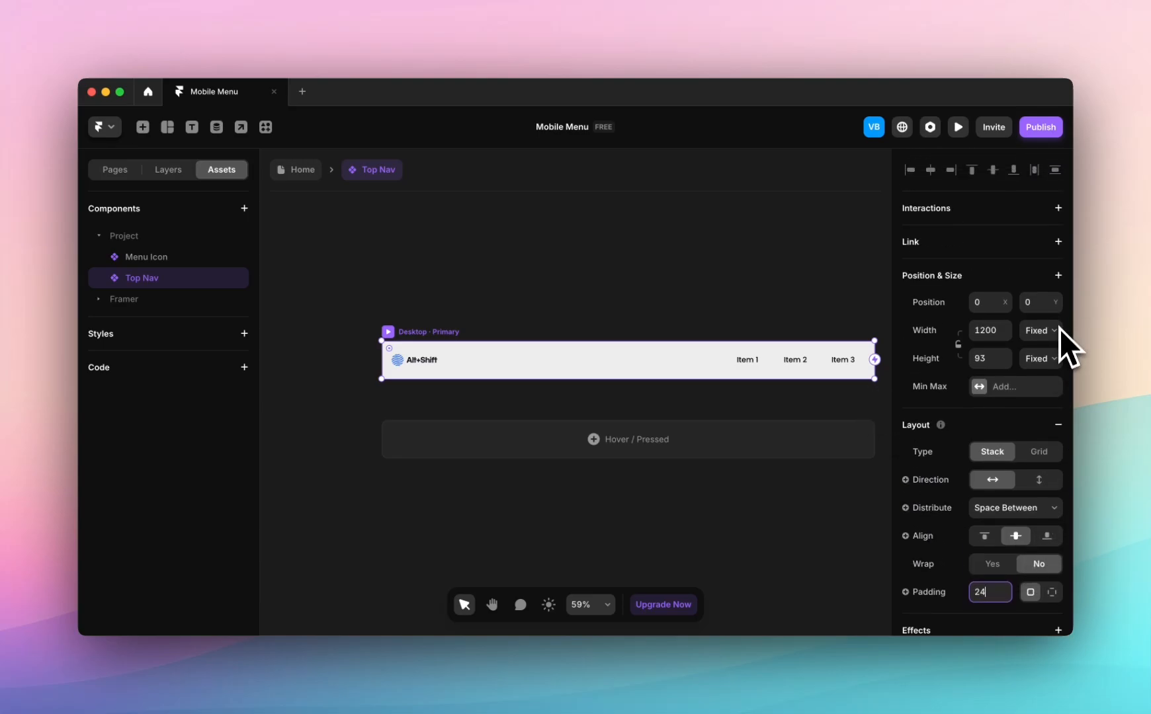
pyautogui.click(1057, 356)
pyautogui.click(1032, 433)
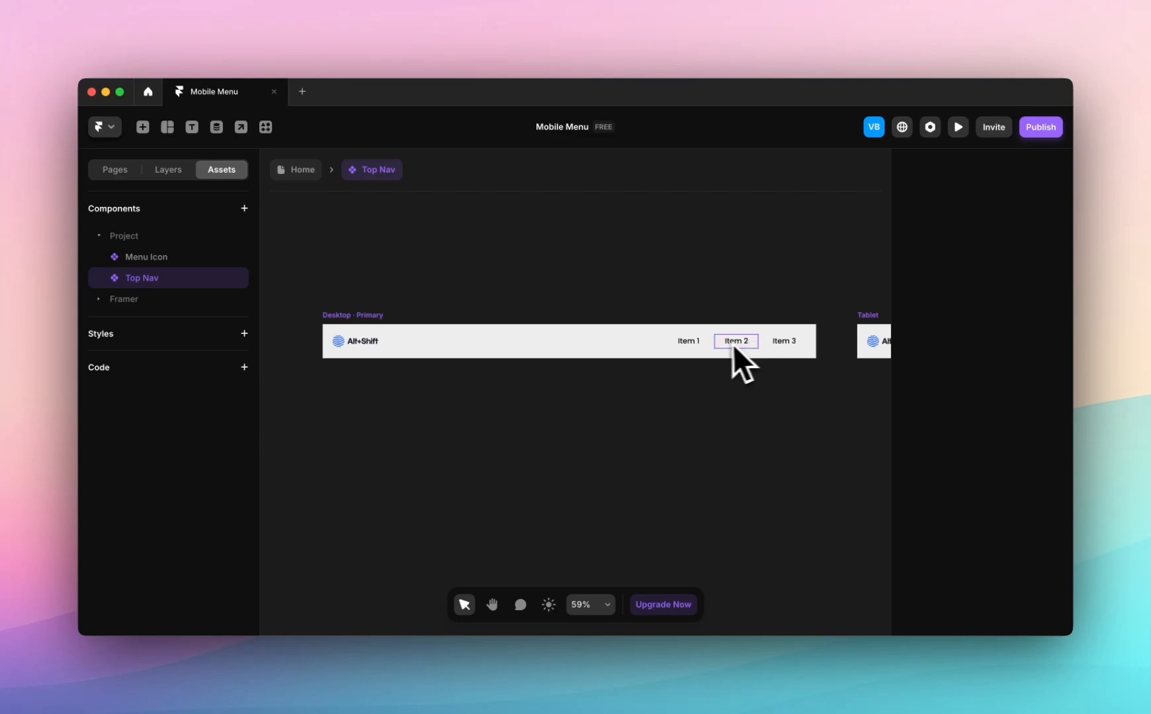
# - Set the text size of Item 1 in the Desktop variant to 16 pixels
pyautogui.hscroll(5, 706, 339)
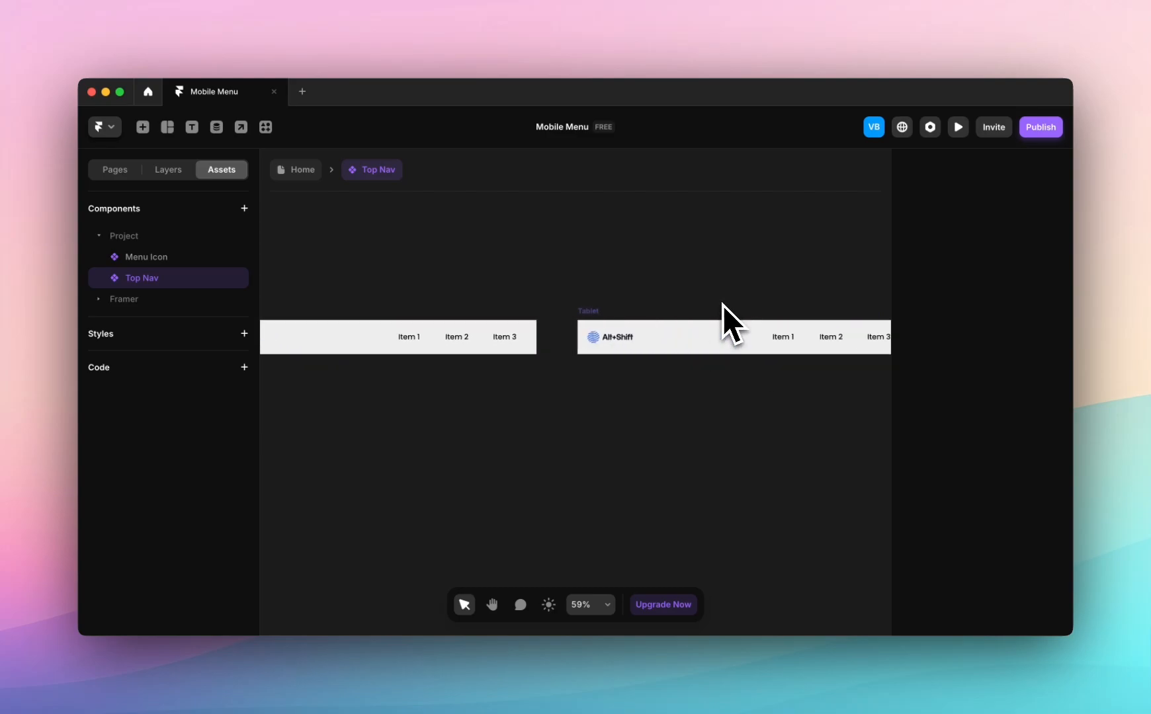
pyautogui.hscroll(4, 722, 305)
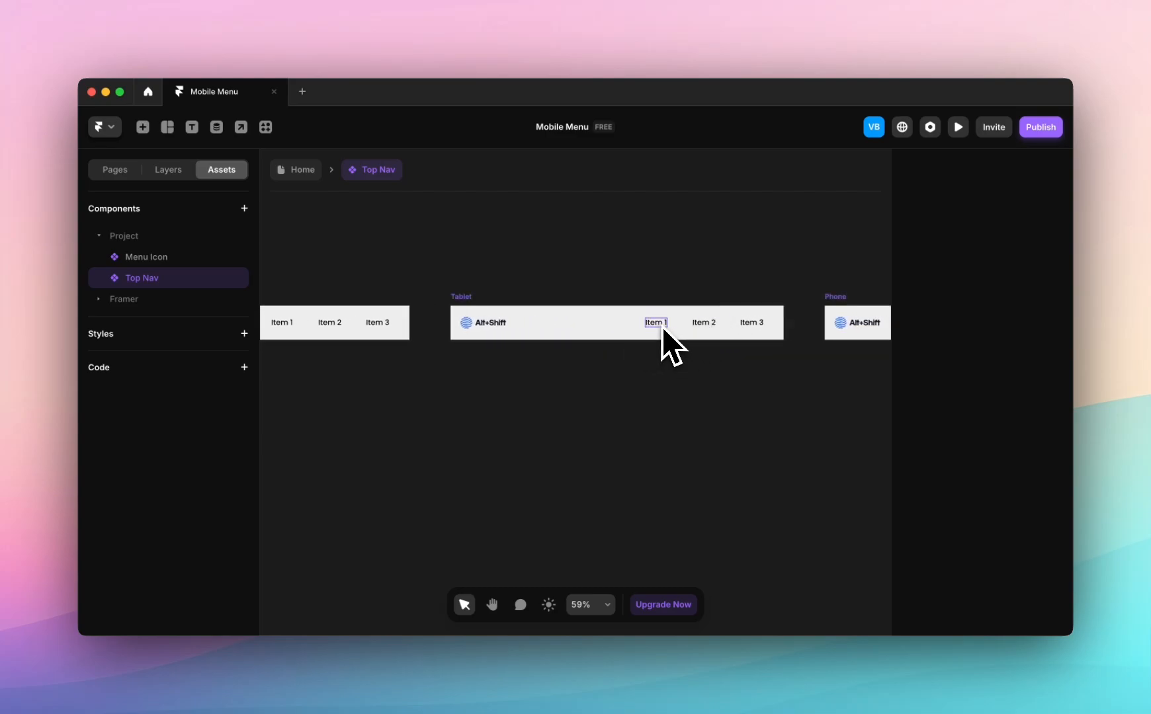
pyautogui.hscroll(-3, 661, 326)
pyautogui.click(383, 323)
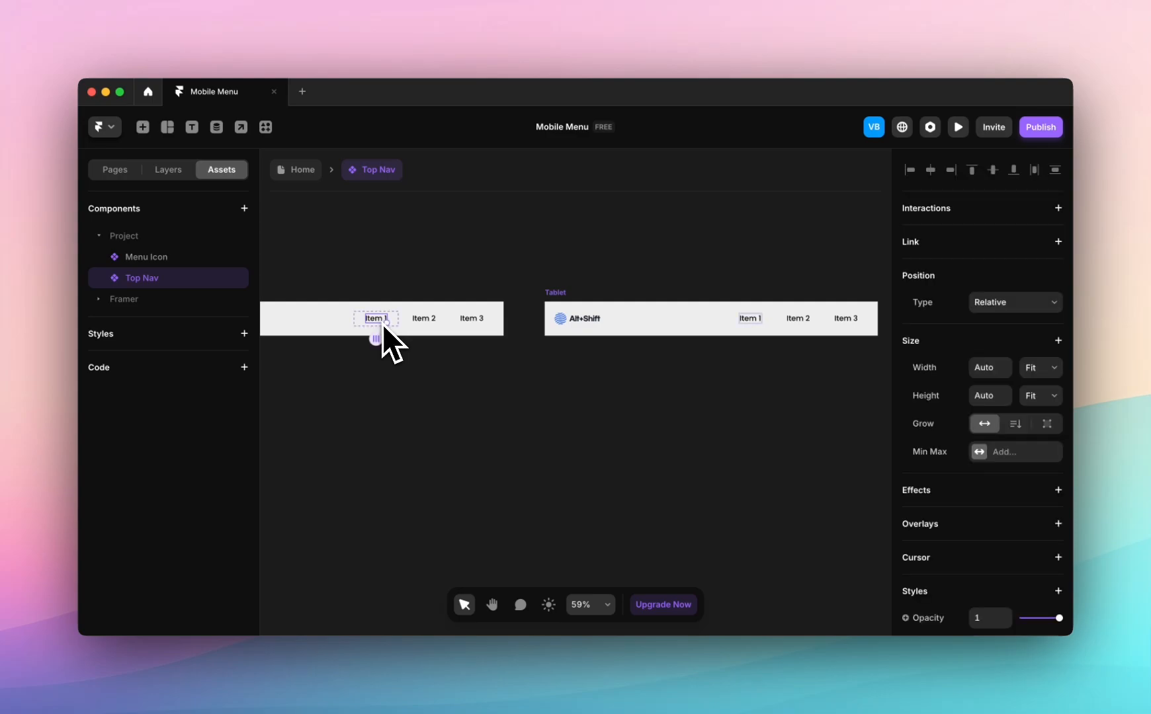
pyautogui.scroll(-5, 988, 540)
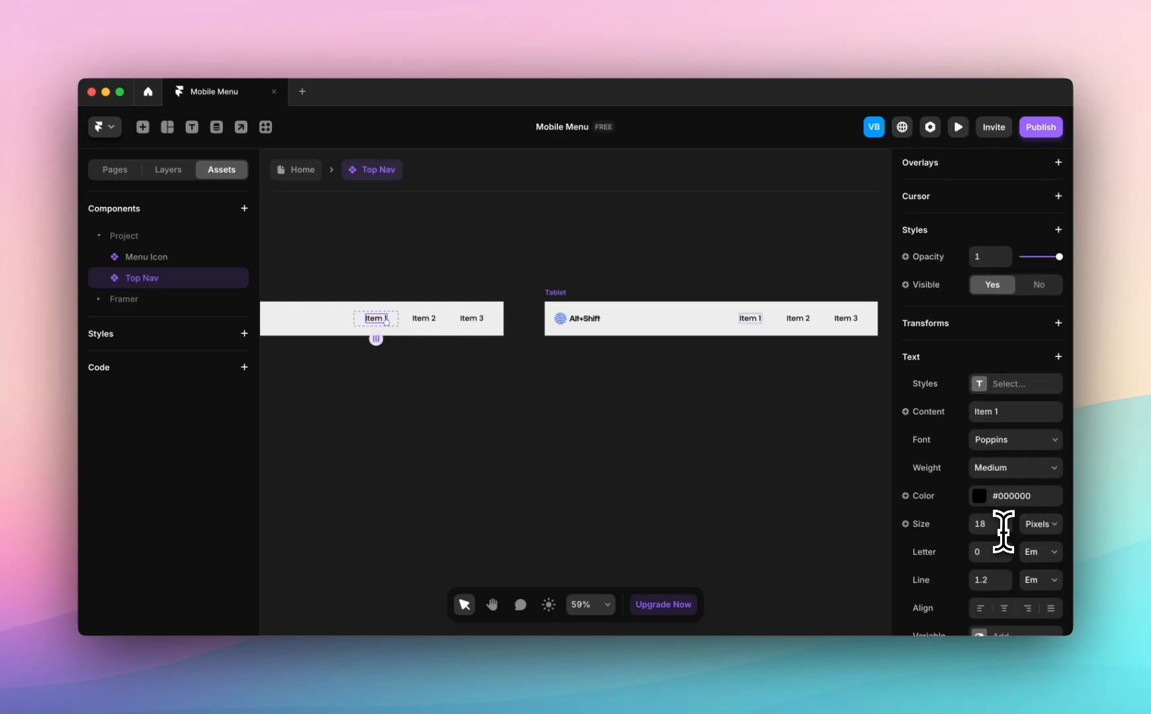
pyautogui.click(992, 523)
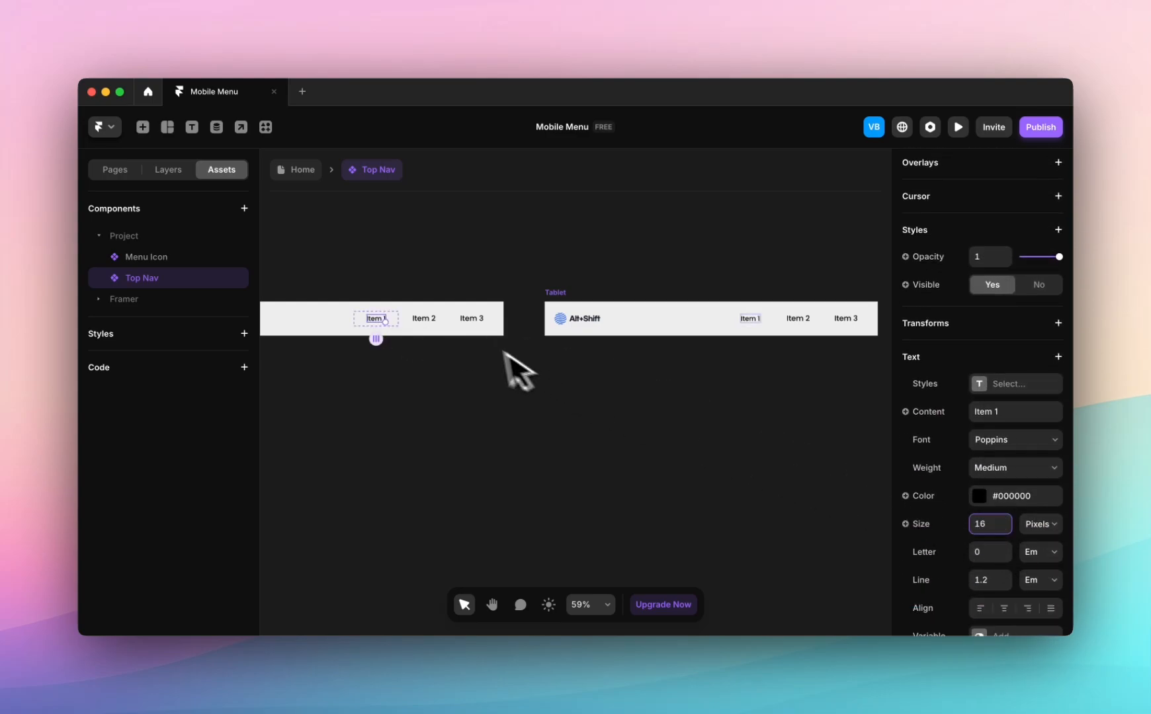
# - Set the text size of Item 2 and Item 3 in the Desktop variant to 16 pixels
pyautogui.click(433, 321)
pyautogui.scroll(-5, 1012, 516)
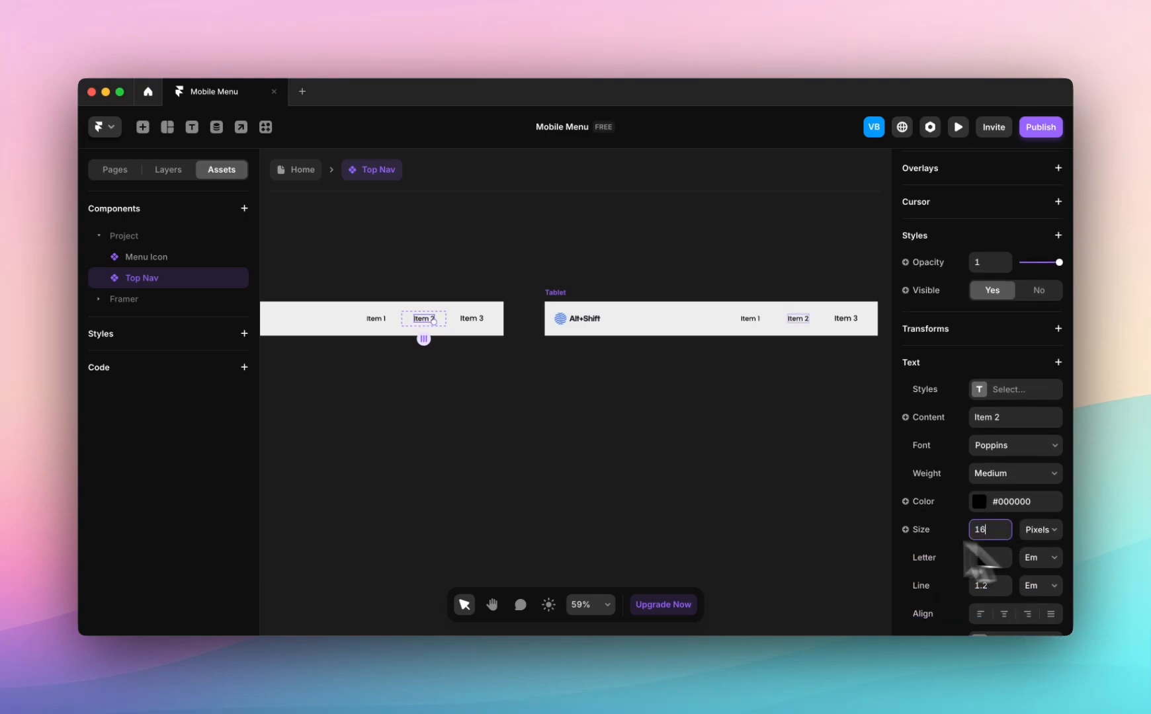
pyautogui.click(482, 322)
pyautogui.scroll(-5, 965, 579)
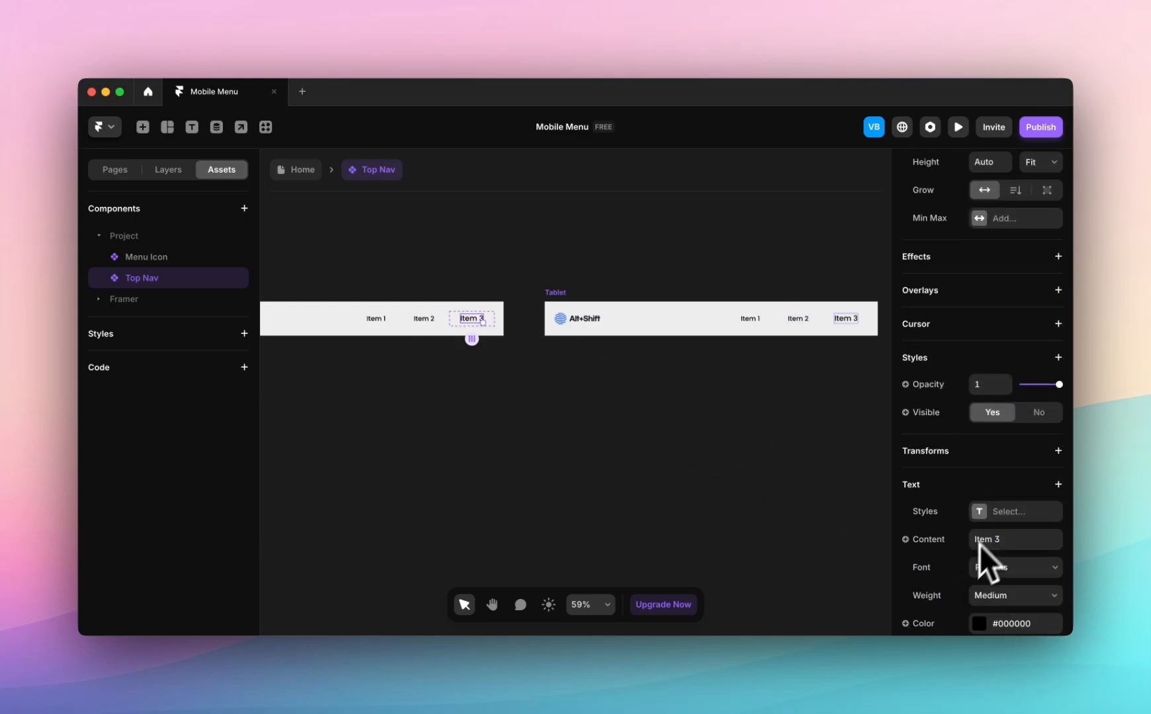
pyautogui.scroll(-1, 998, 567)
pyautogui.click(990, 548)
pyautogui.write('16')
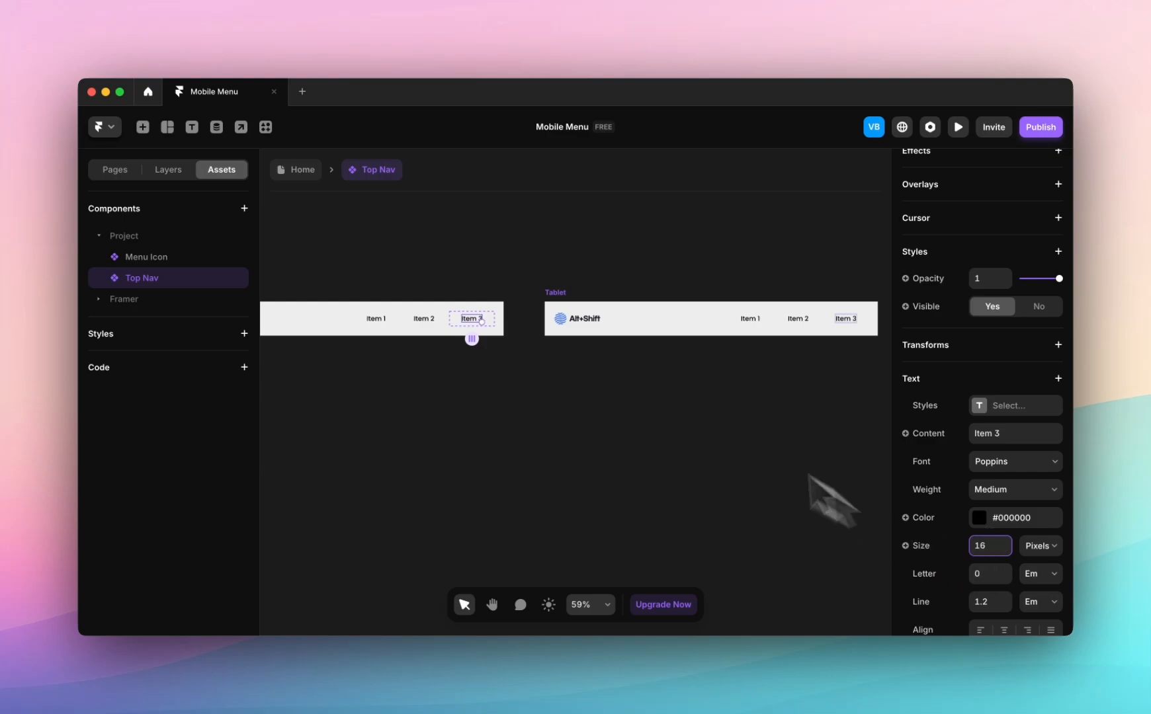
pyautogui.click(543, 273)
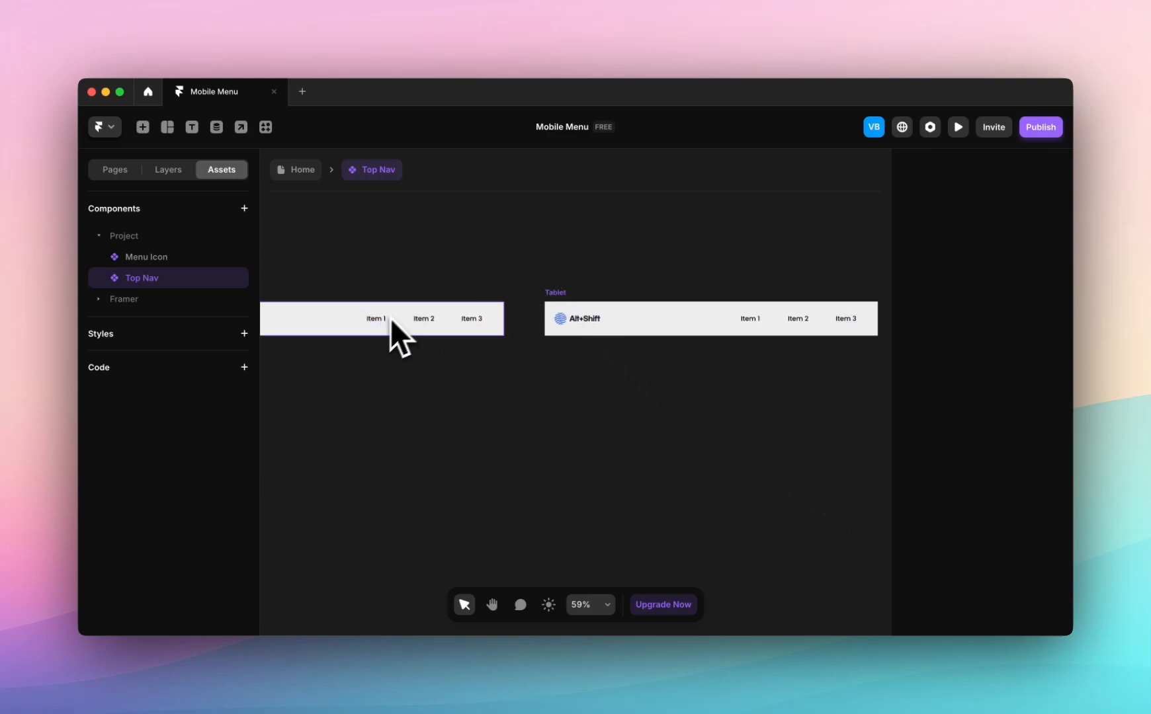
# - Place the Menu Icon component before the Alt+Shift logo inside the Phone variant of Top Nav
pyautogui.hscroll(-5, 514, 338)
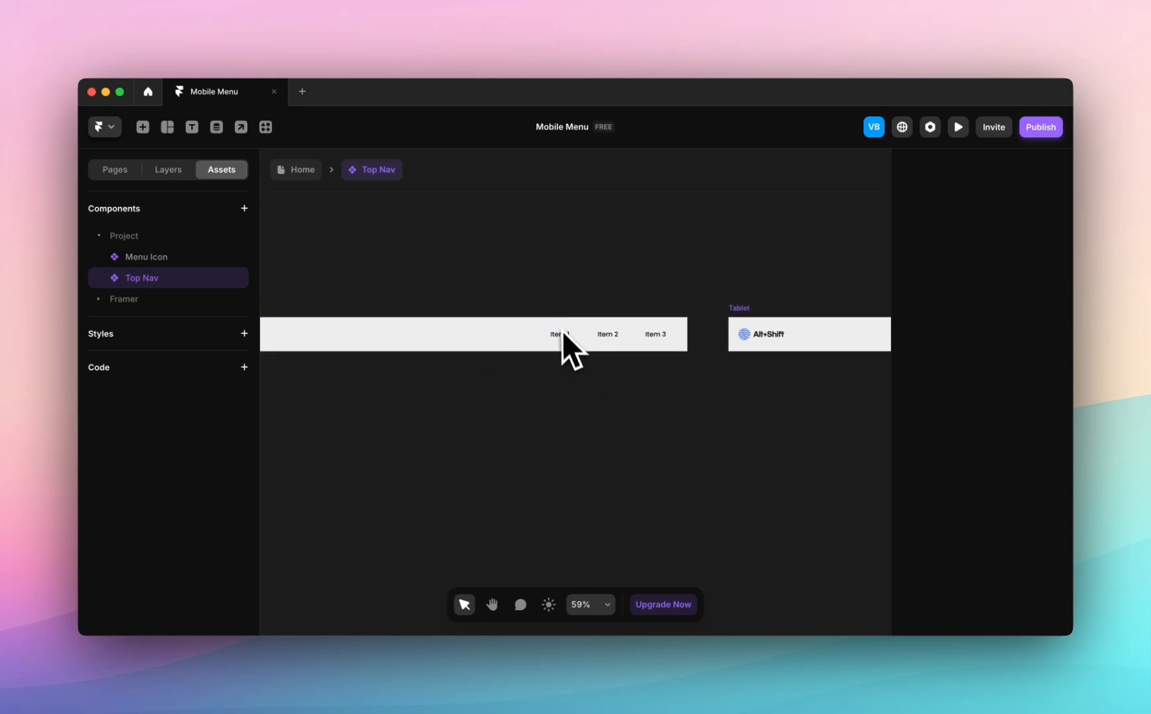
pyautogui.hscroll(5, 597, 357)
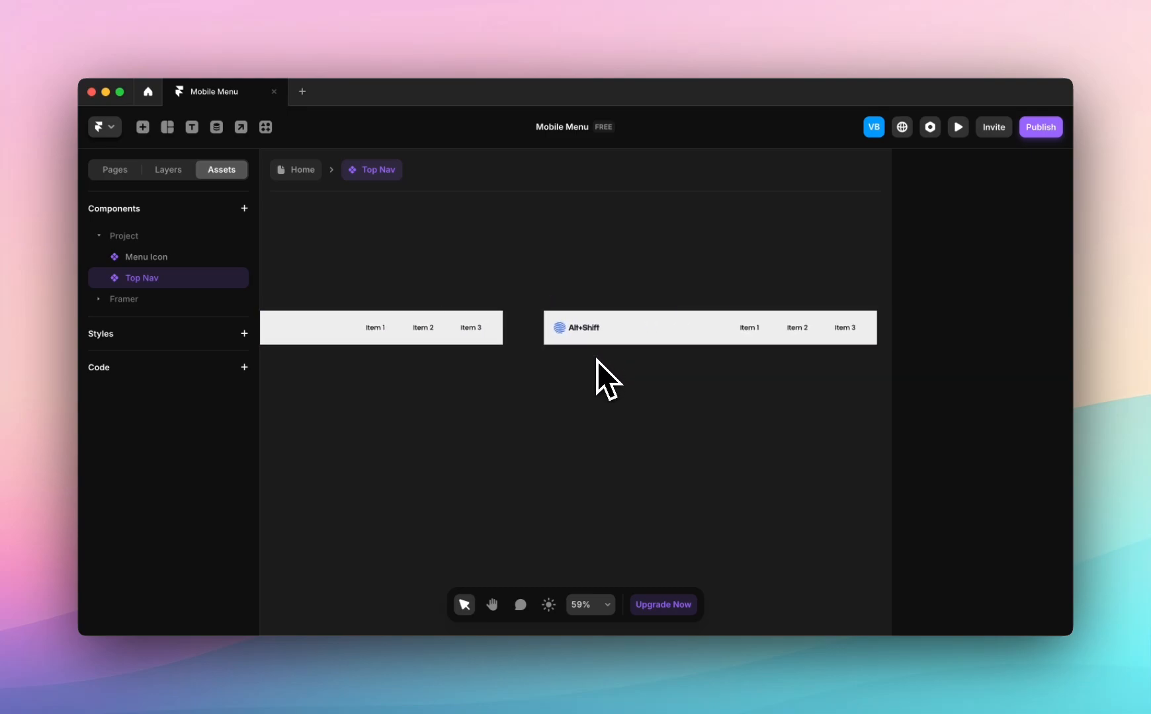
pyautogui.hscroll(9, 597, 361)
pyautogui.scroll(2, 698, 342)
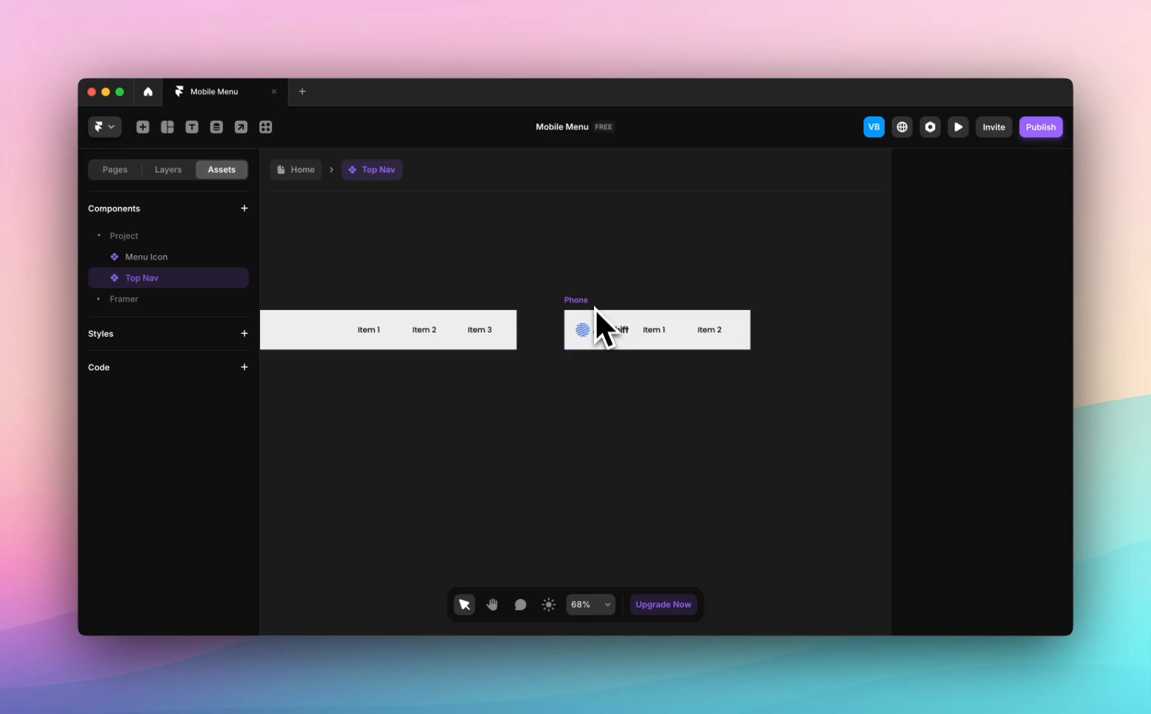
pyautogui.hotkey('alt', '2')
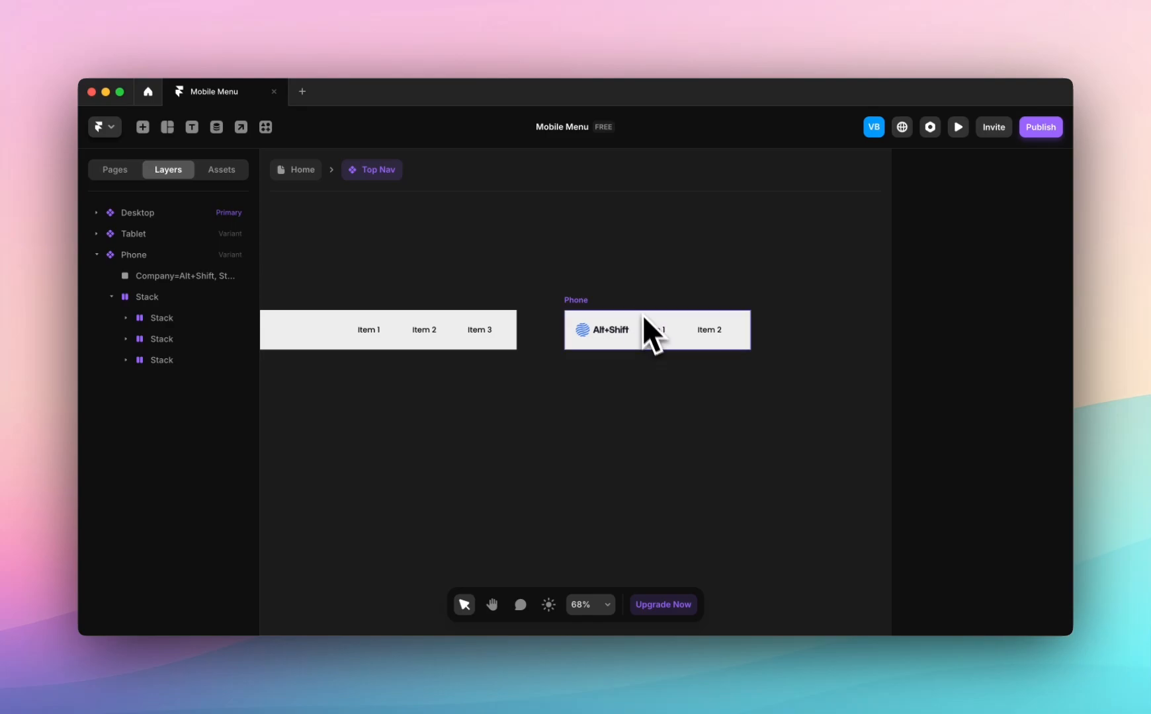
pyautogui.click(239, 174)
pyautogui.moveTo(154, 255); pyautogui.dragTo(568, 344)
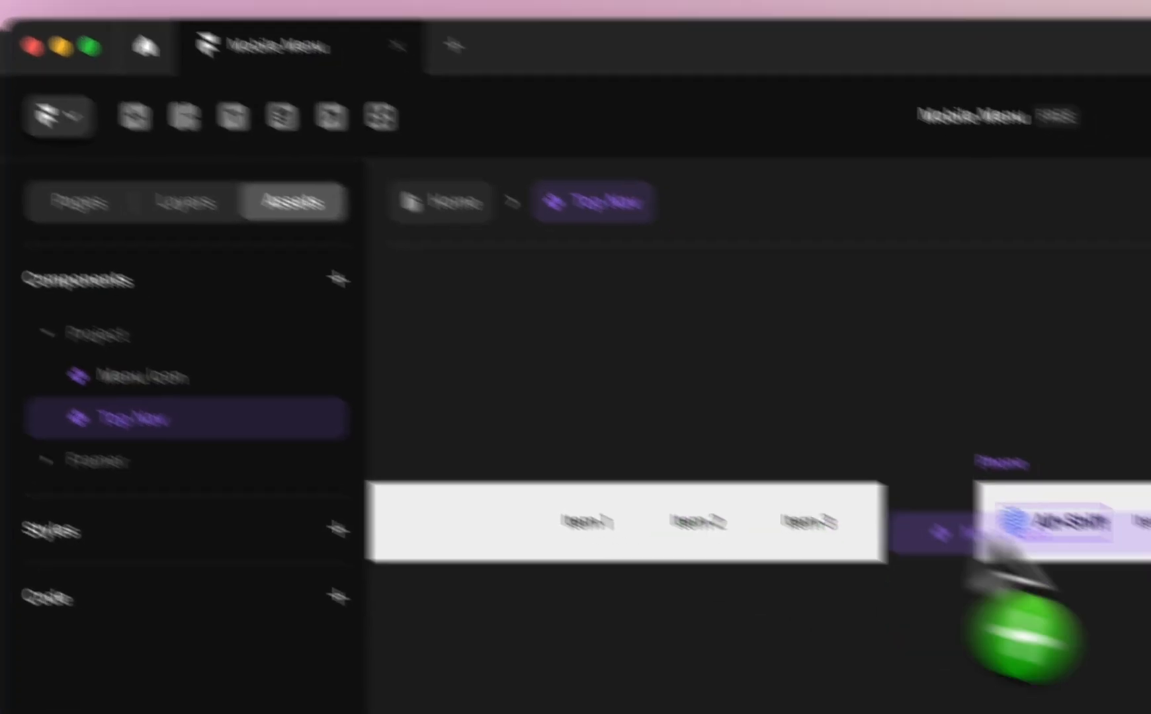
pyautogui.moveTo(978, 537); pyautogui.dragTo(1016, 480)
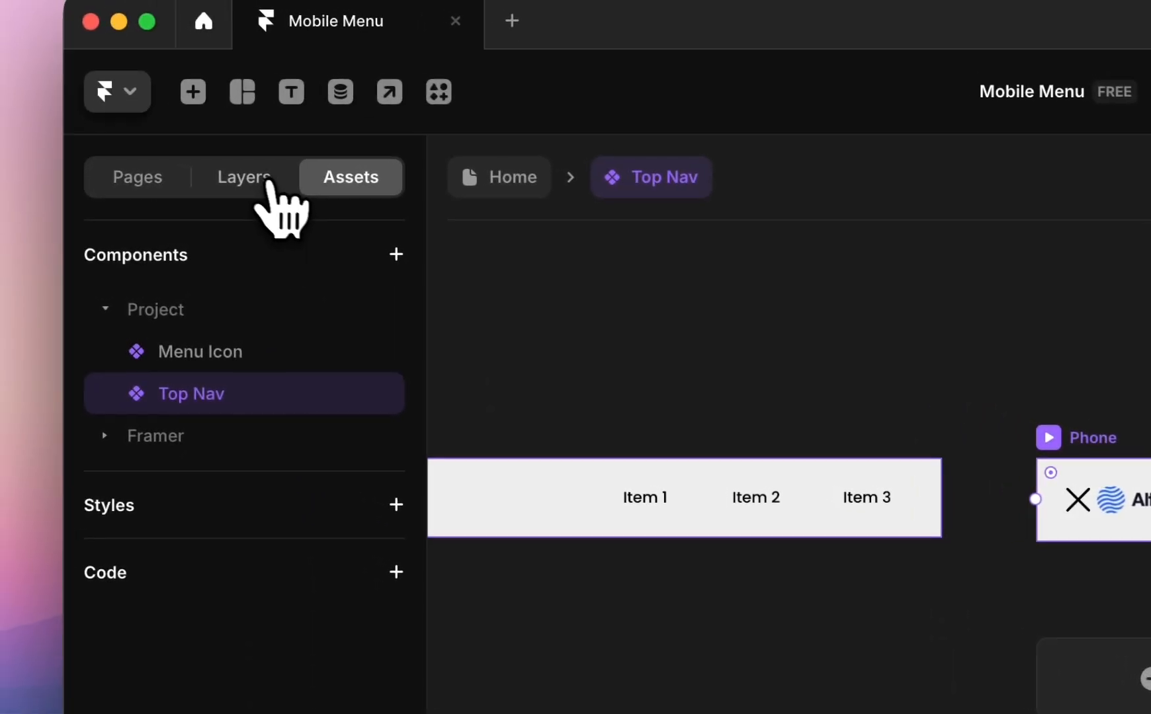
# - Wrap the Menu Icon and the Alt+Shift logo of the Phone variant together in a new stack
pyautogui.click(275, 206)
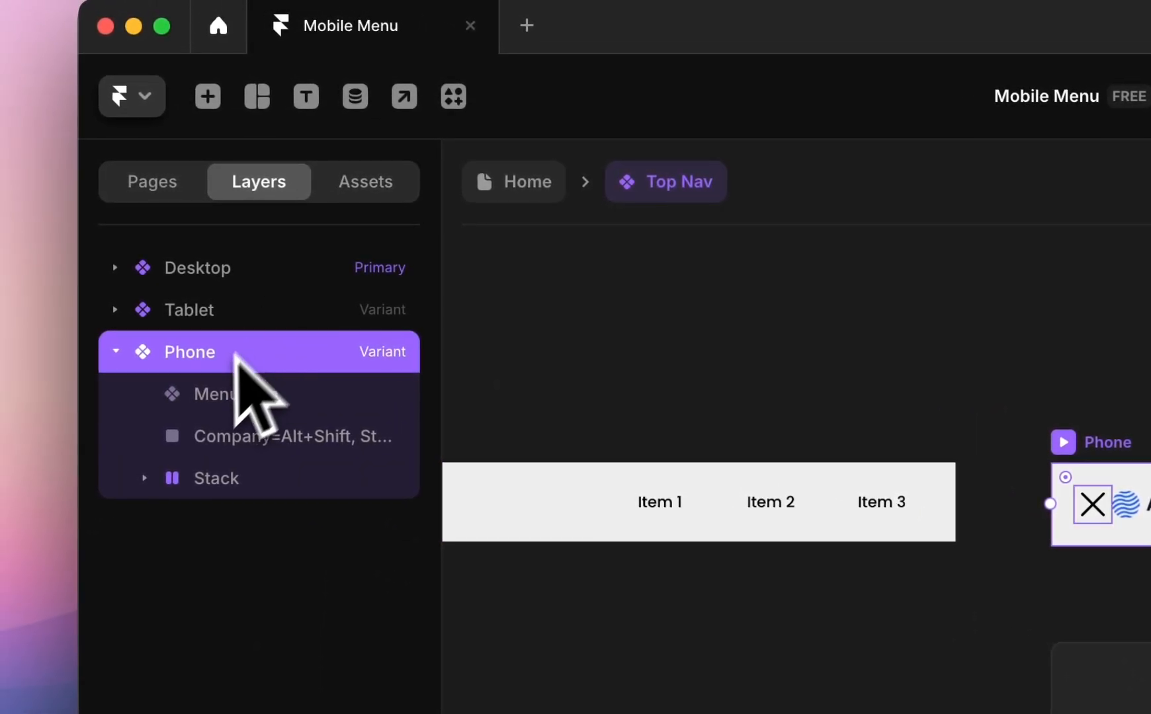
pyautogui.click(221, 395)
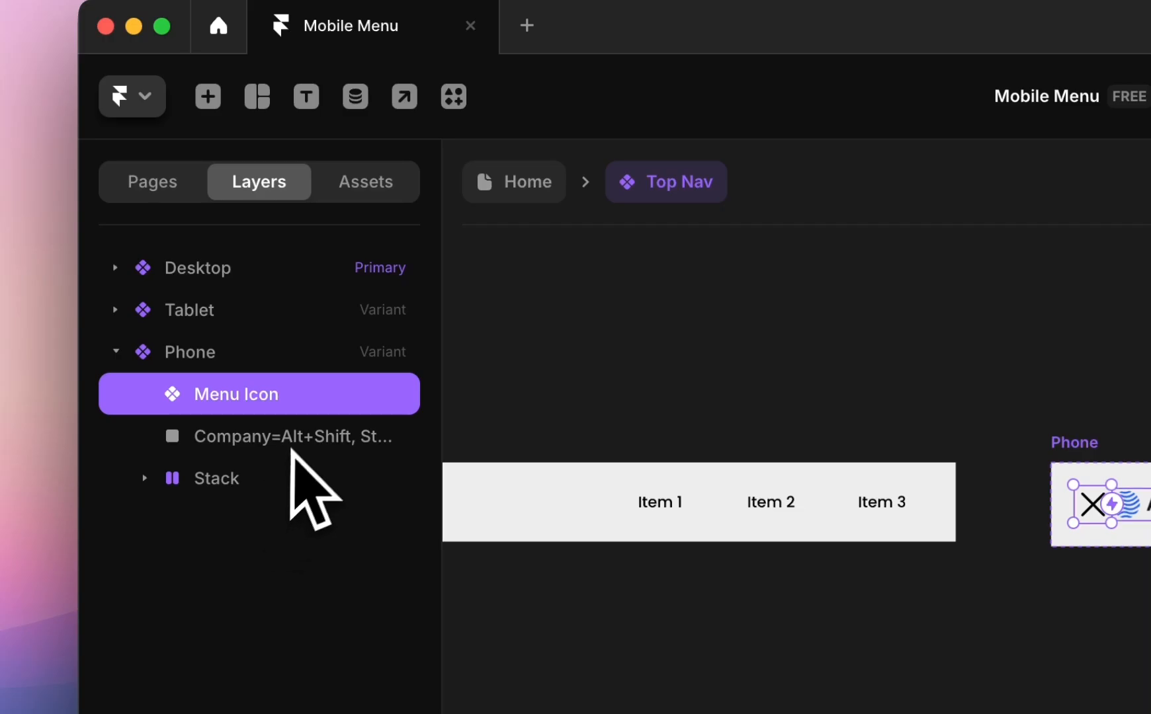
pyautogui.click(309, 450)
pyautogui.keyDown('shift'); pyautogui.click(355, 403); pyautogui.keyUp('shift')
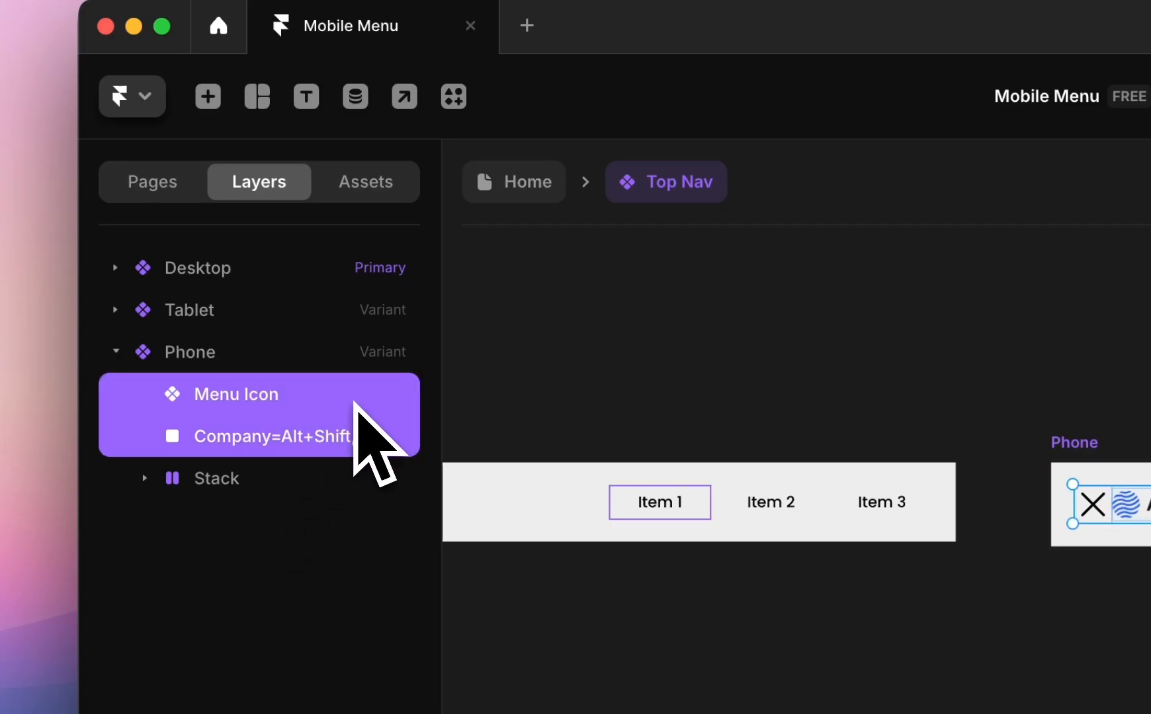
pyautogui.rightClick(358, 405)
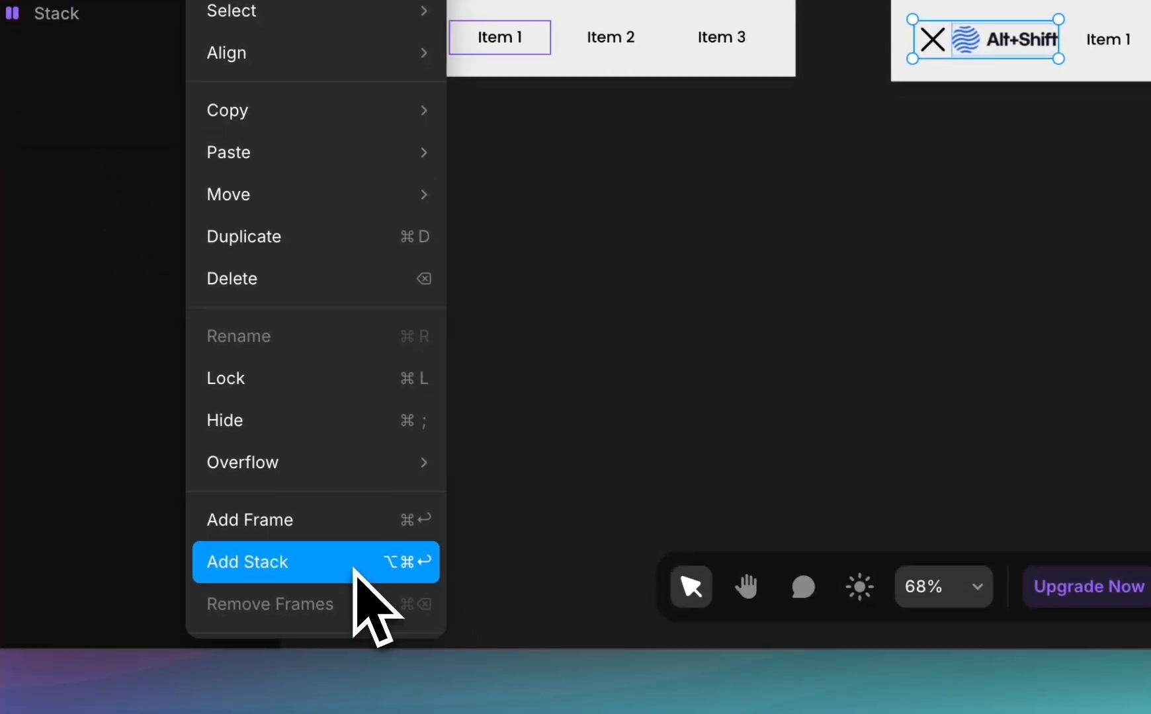
pyautogui.click(519, 713)
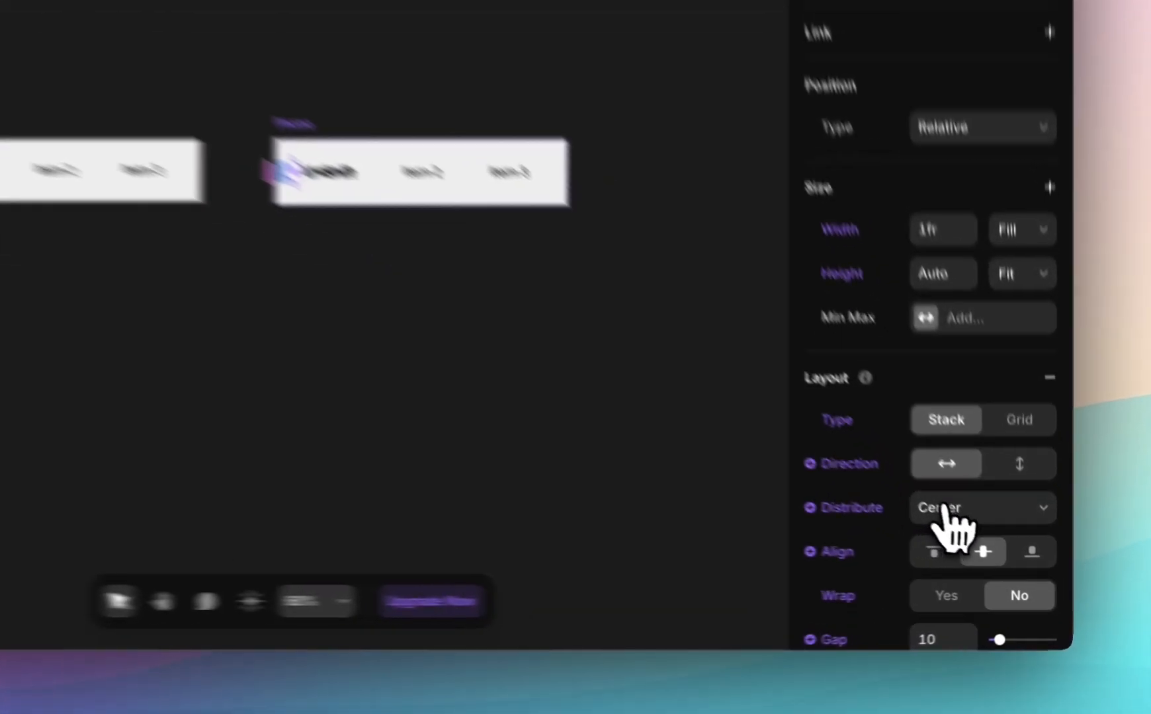
# - Distribute the logo and icon stack with Space Between and set its width to Fill
pyautogui.click(995, 548)
pyautogui.click(1019, 578)
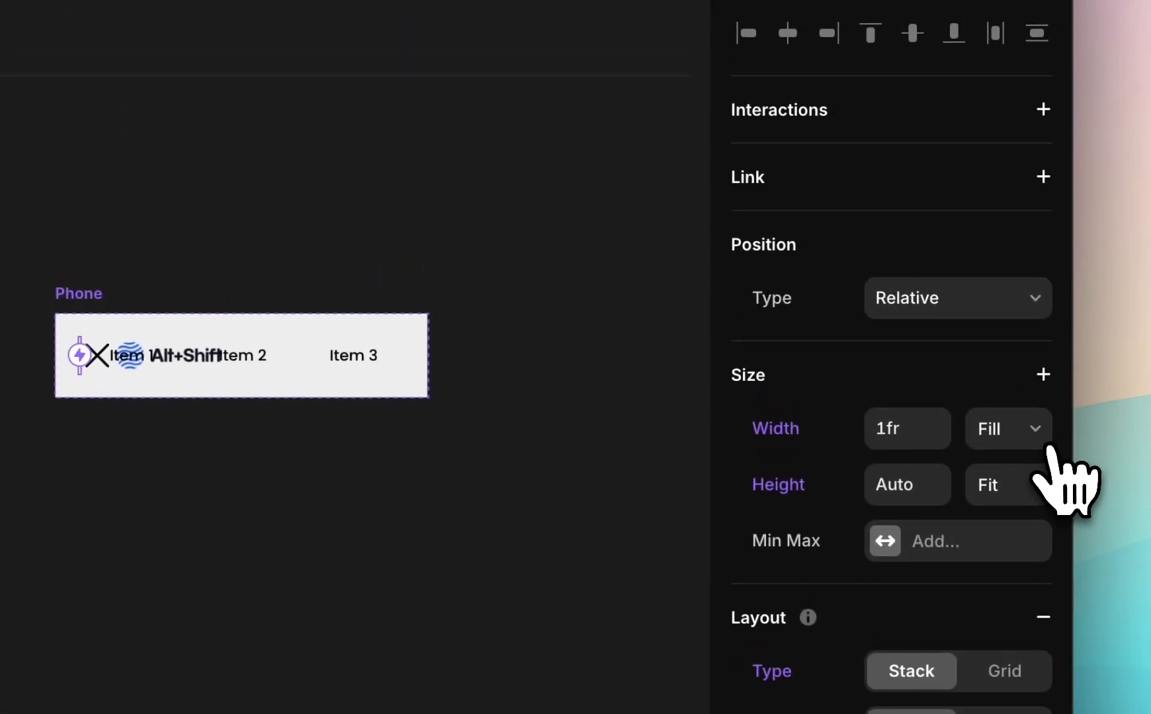
pyautogui.click(1049, 448)
pyautogui.click(1044, 442)
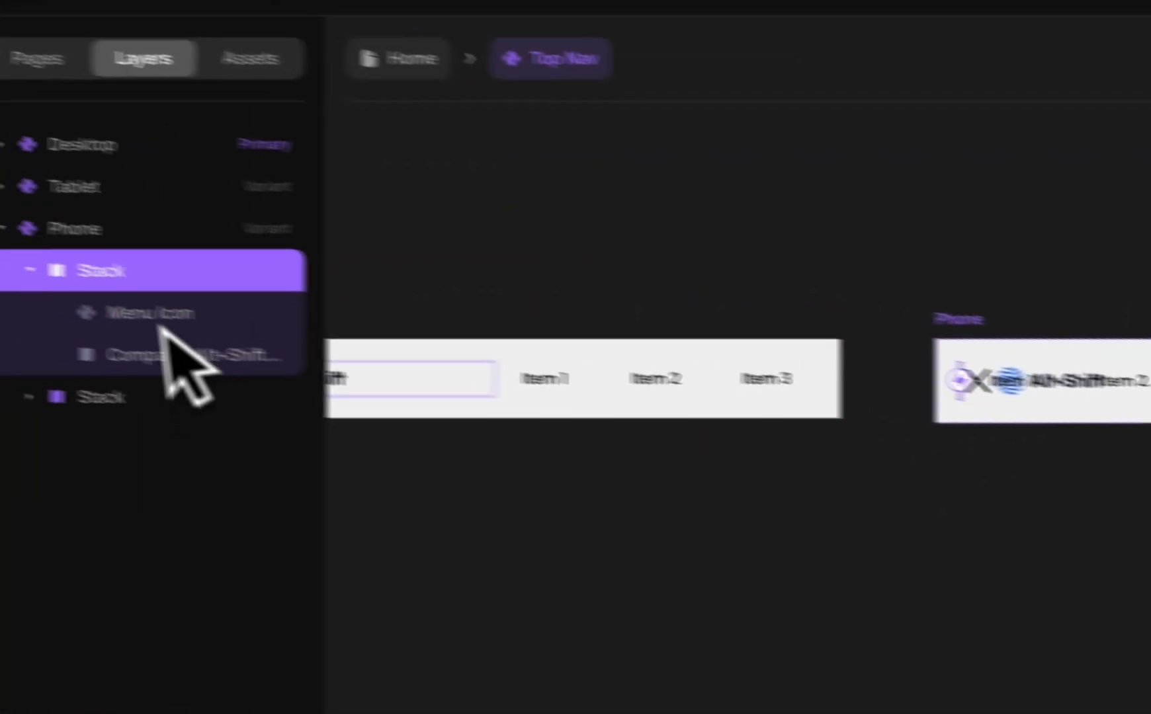
# - Move the logo ahead of the Menu Icon in their stack and set the Phone variant's layout direction to vertical
pyautogui.click(158, 316)
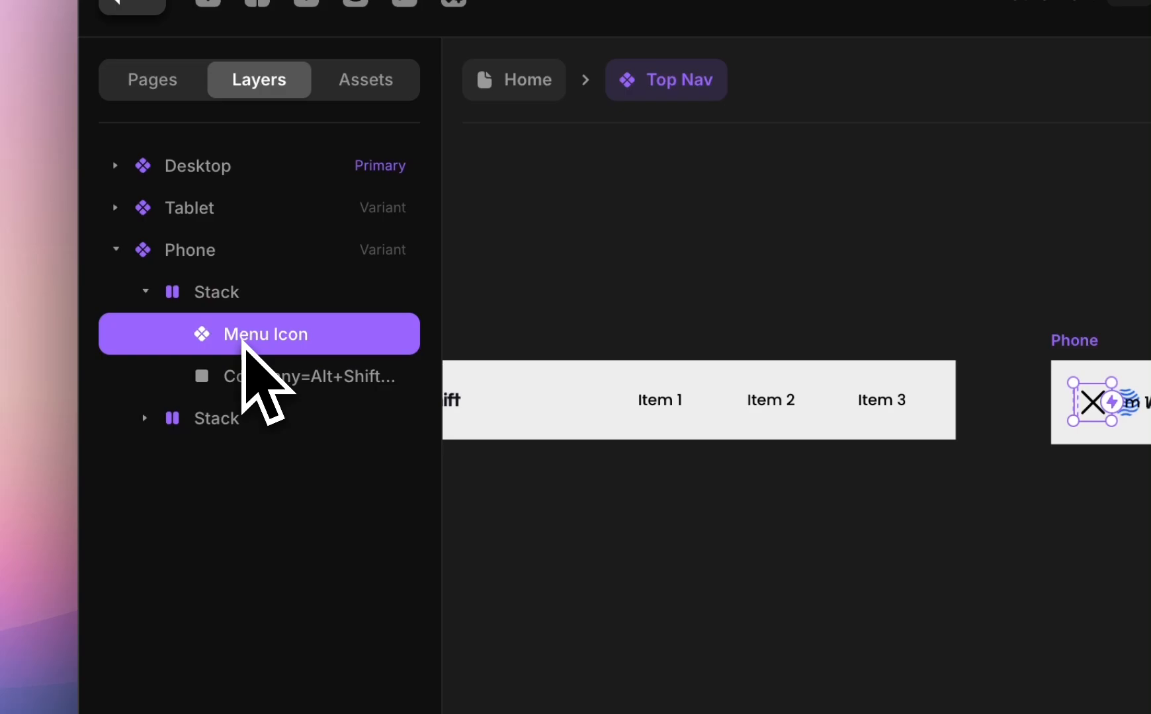
pyautogui.click(256, 376)
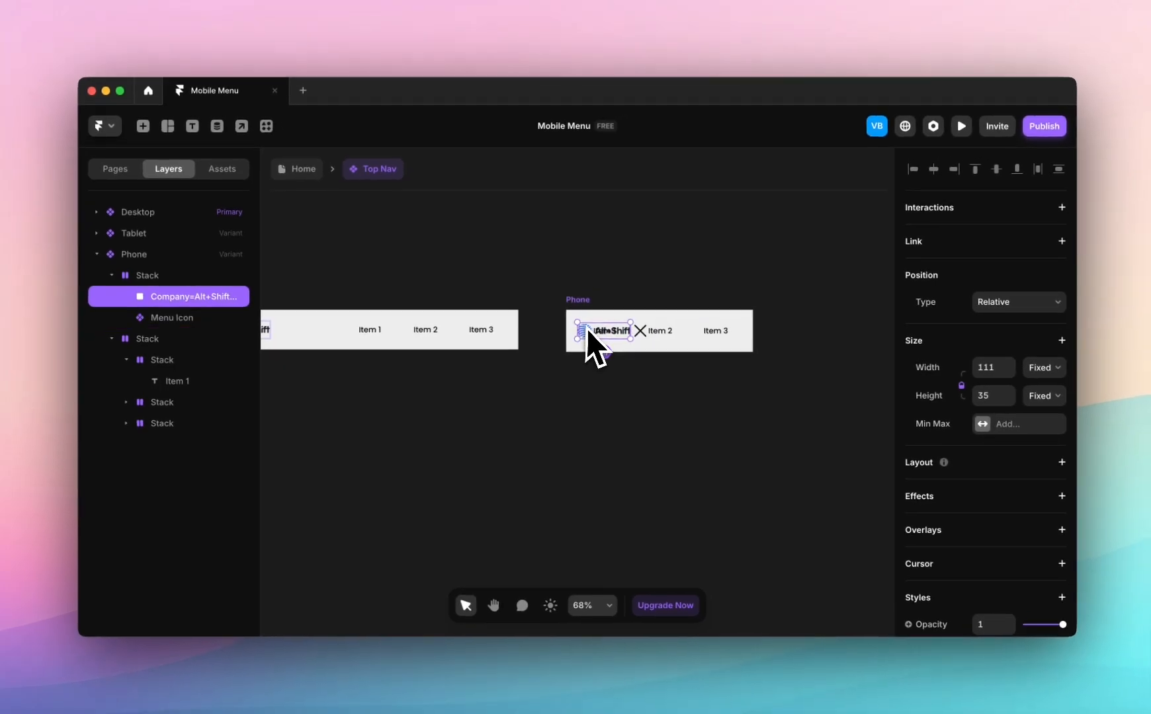
pyautogui.click(575, 302)
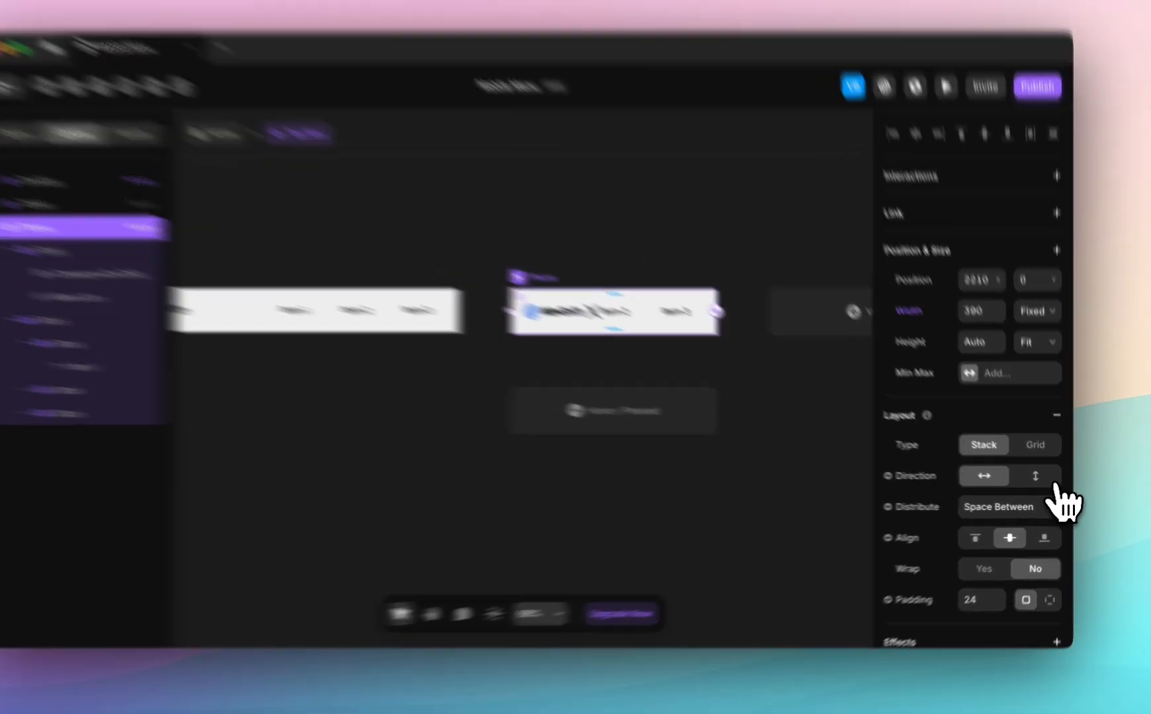
pyautogui.click(1051, 481)
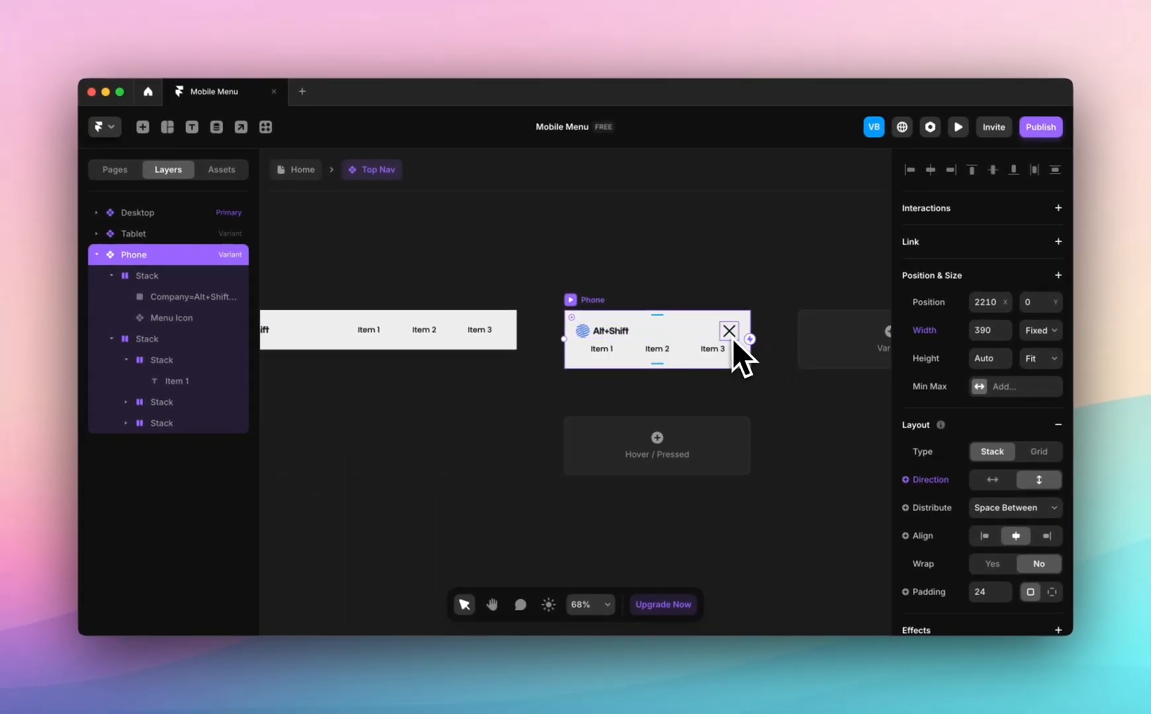
# - Set the layout direction of the Phone variant's stack holding Item 1, Item 2 and Item 3 to vertical
pyautogui.click(732, 338)
pyautogui.click(612, 332)
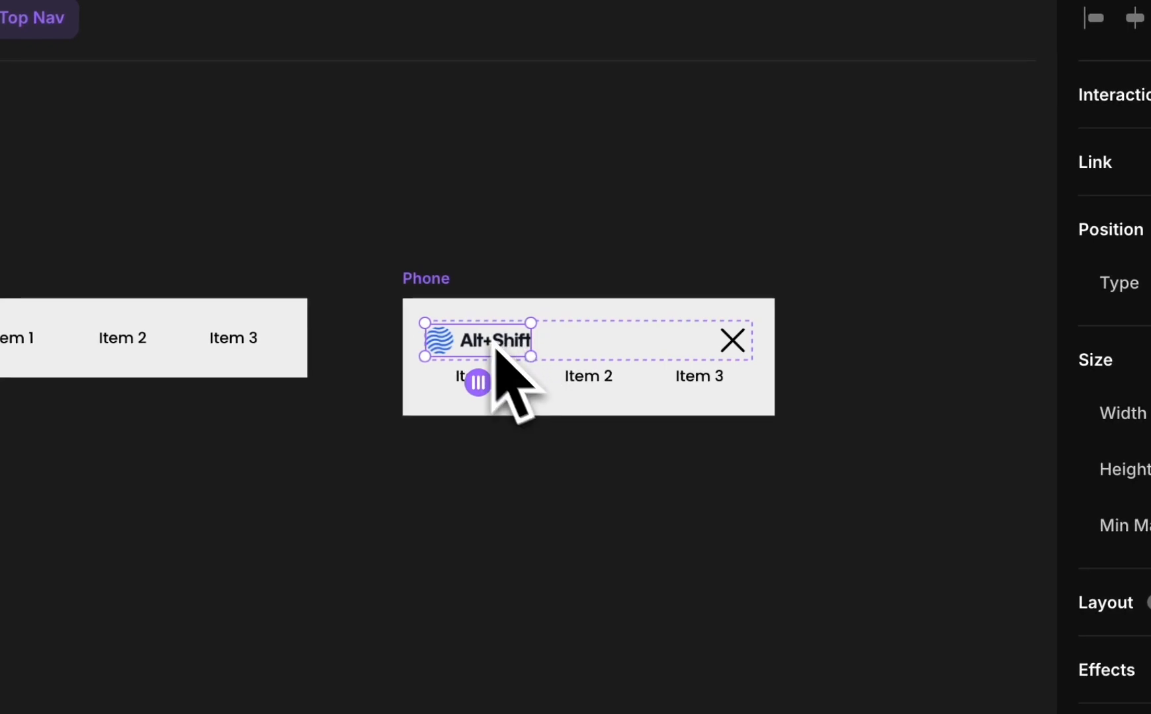
pyautogui.click(590, 344)
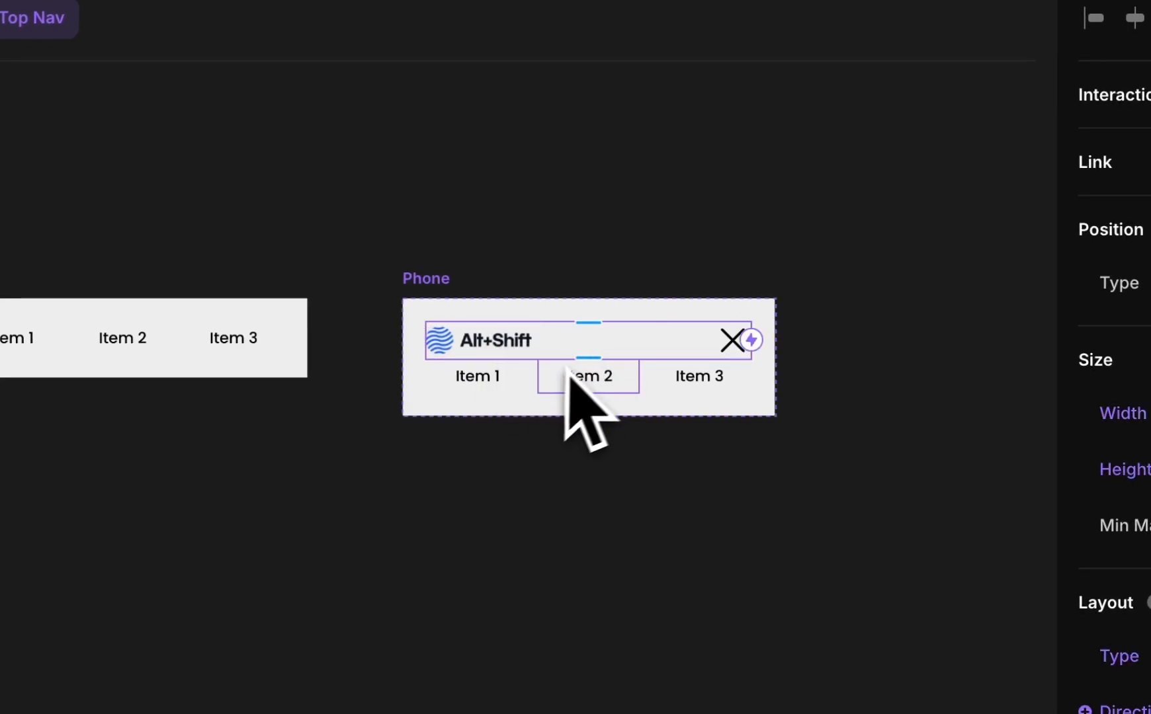
pyautogui.click(539, 387)
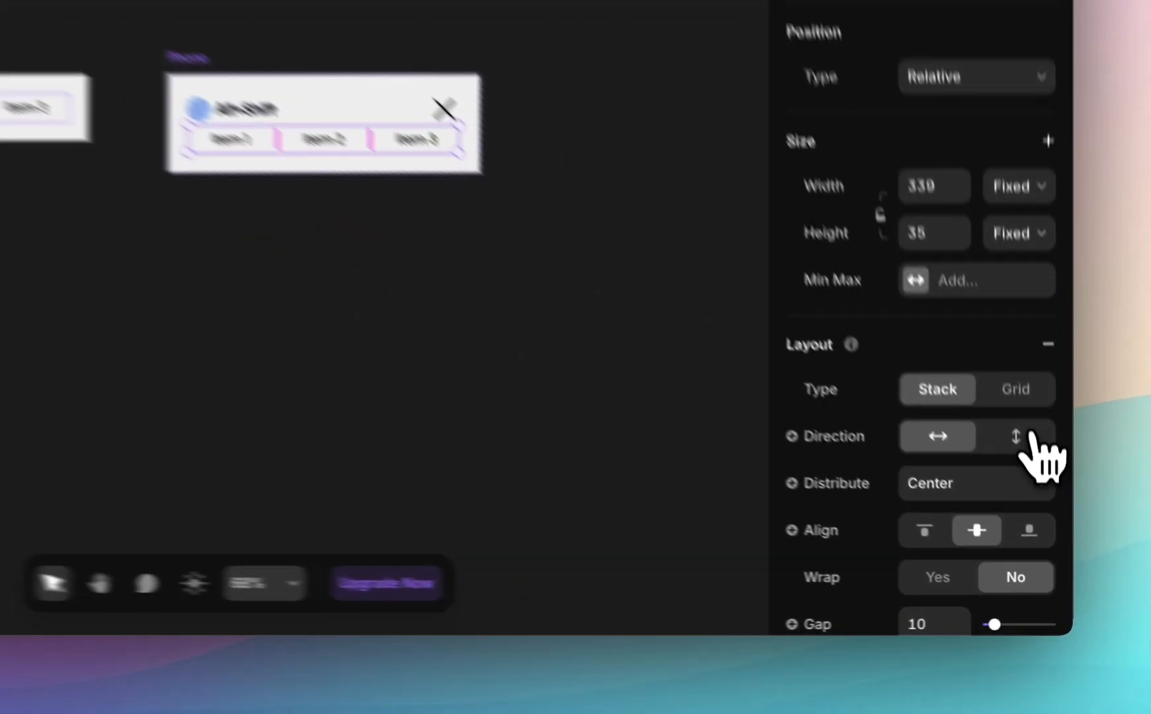
pyautogui.click(1039, 517)
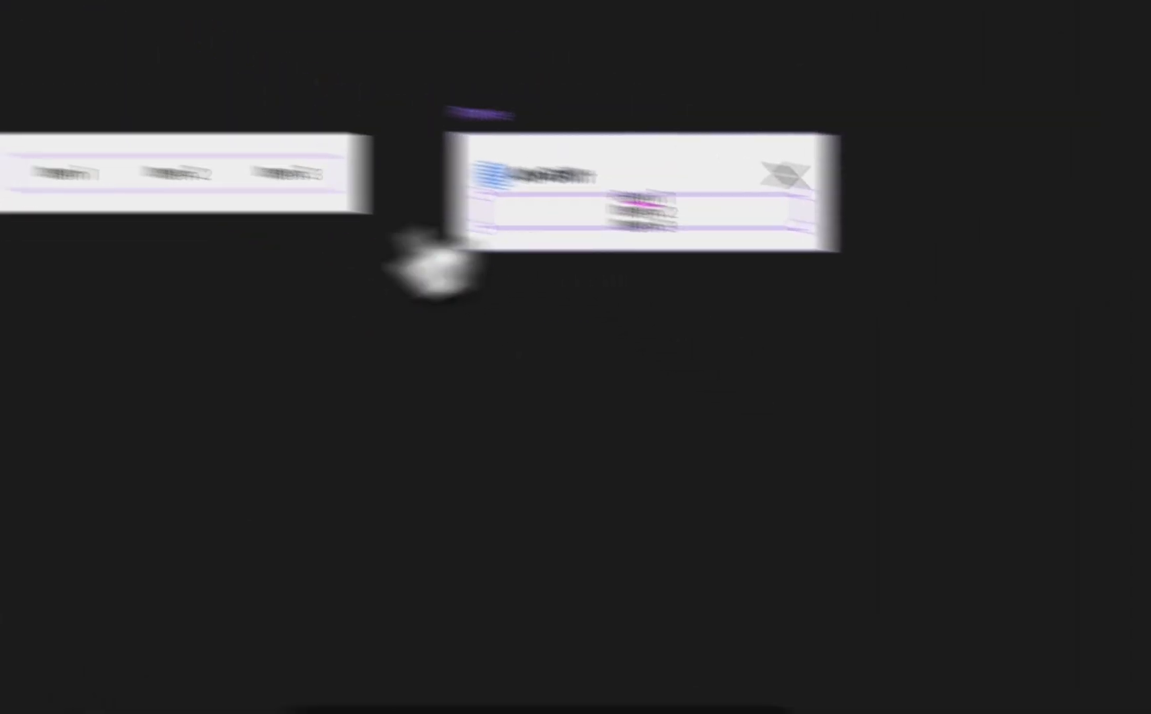
# - Set the height of the three individual item stacks in the Phone variant to Fit Content
pyautogui.click(294, 318)
pyautogui.keyDown('shift'); pyautogui.click(290, 443); pyautogui.keyUp('shift')
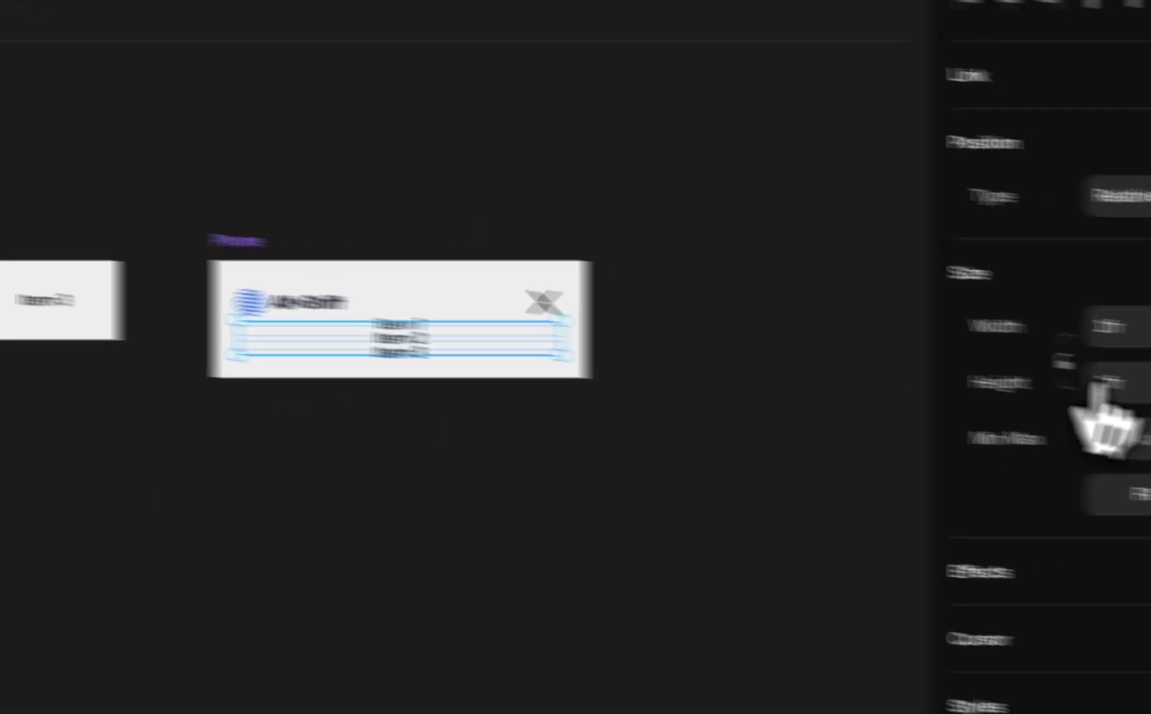
pyautogui.click(1053, 337)
pyautogui.click(1038, 357)
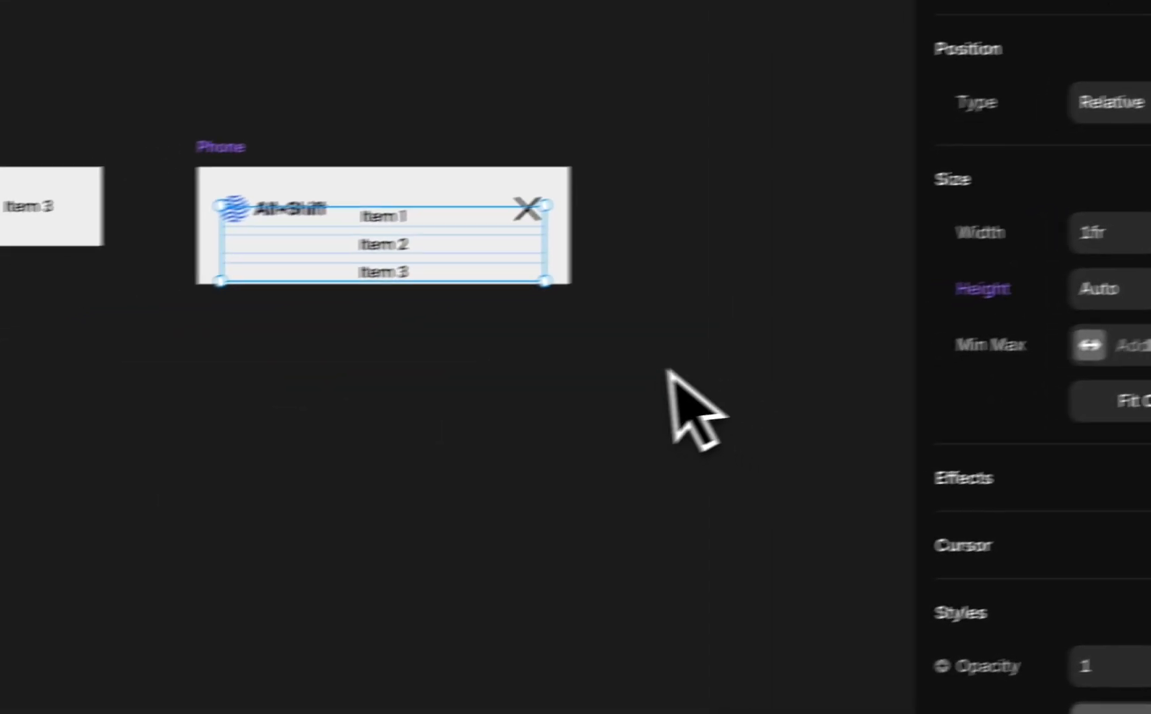
pyautogui.click(666, 372)
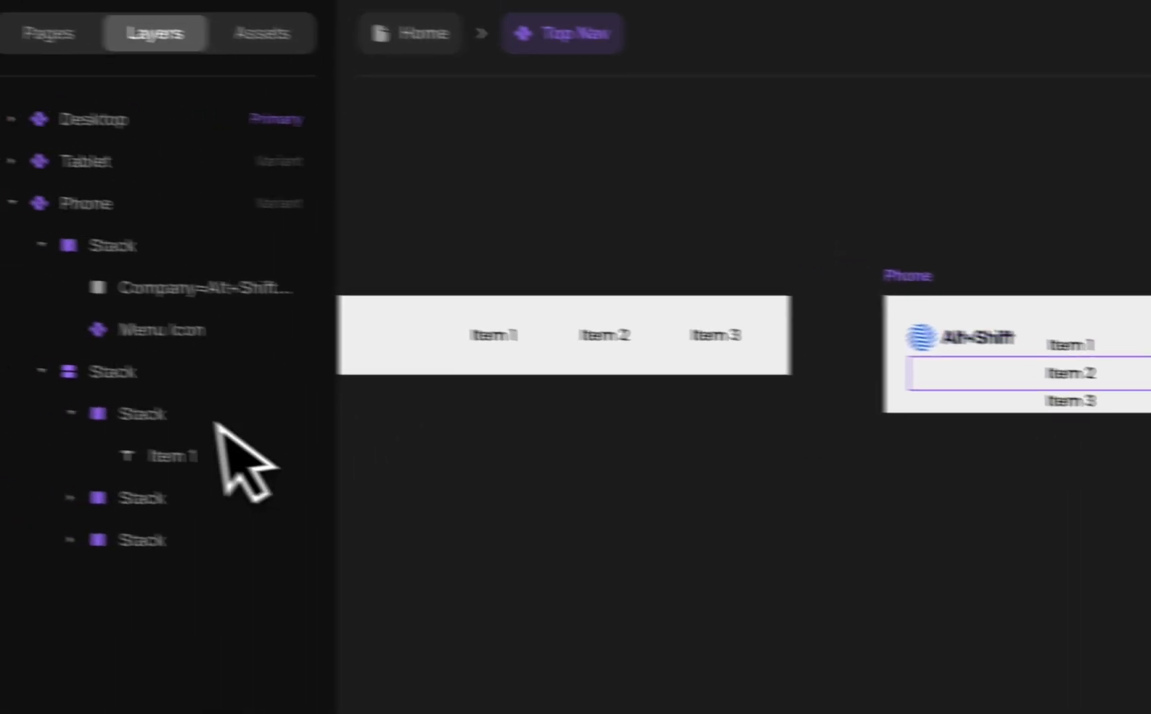
# - Set the height of the stack containing all three items to Fit Content and its gap to 24
pyautogui.click(174, 374)
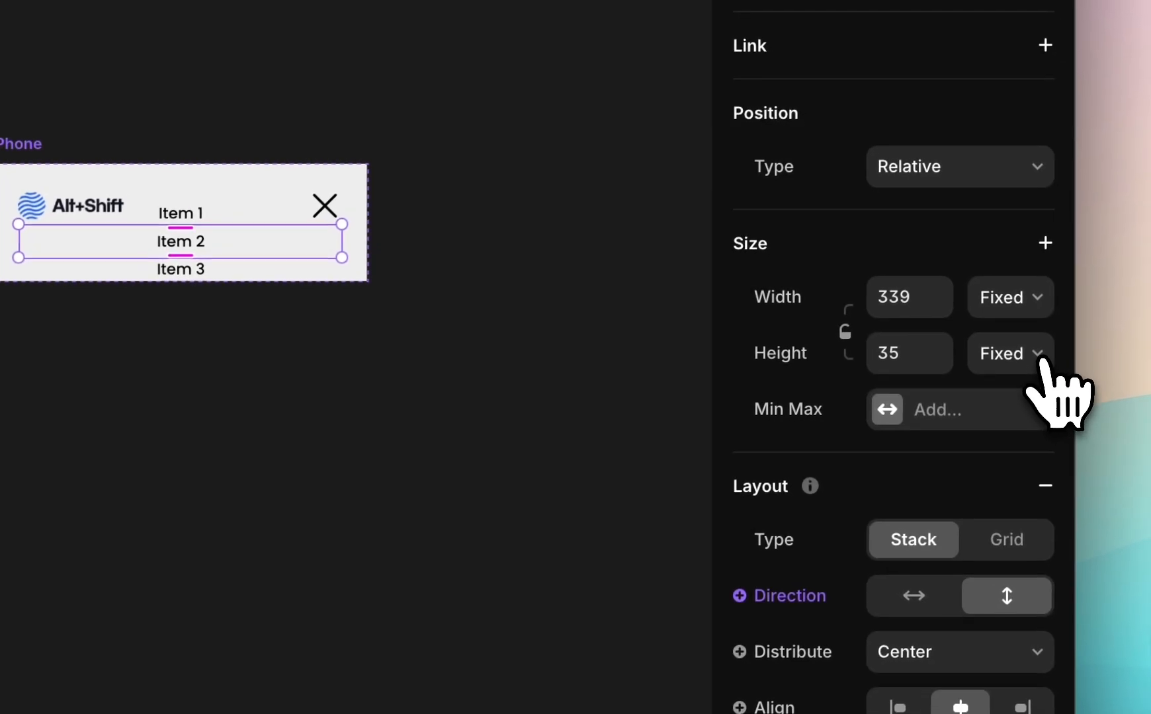
pyautogui.click(1040, 356)
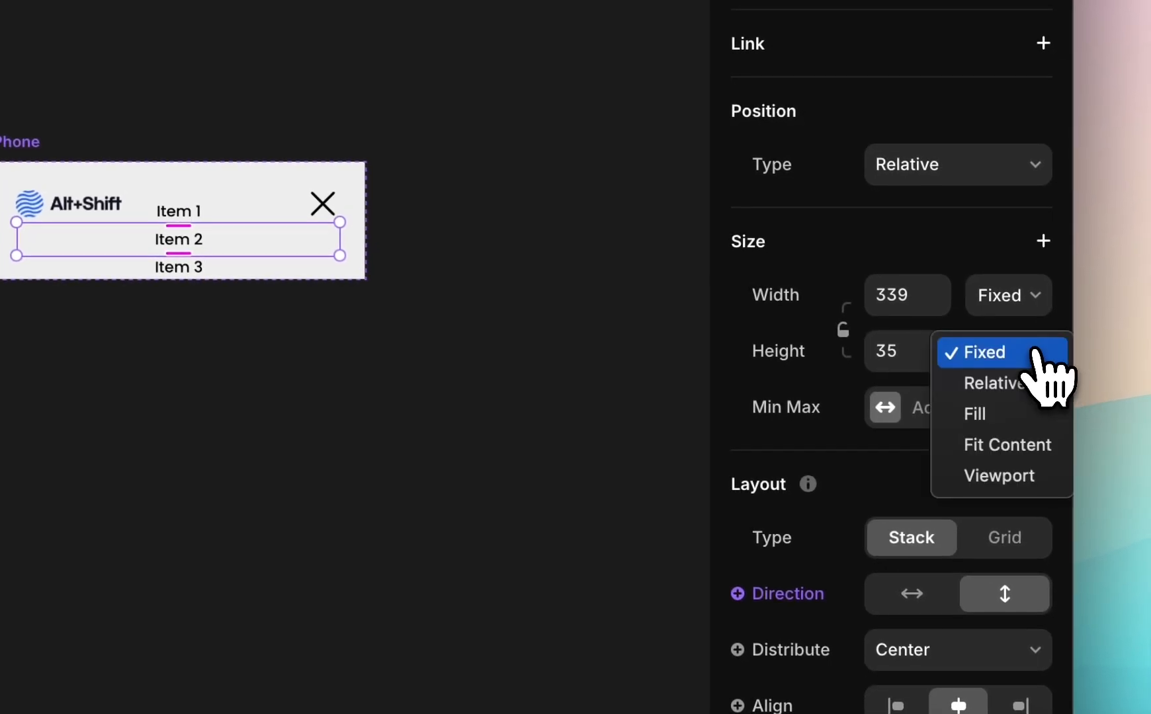
pyautogui.click(1049, 449)
pyautogui.scroll(-3, 961, 486)
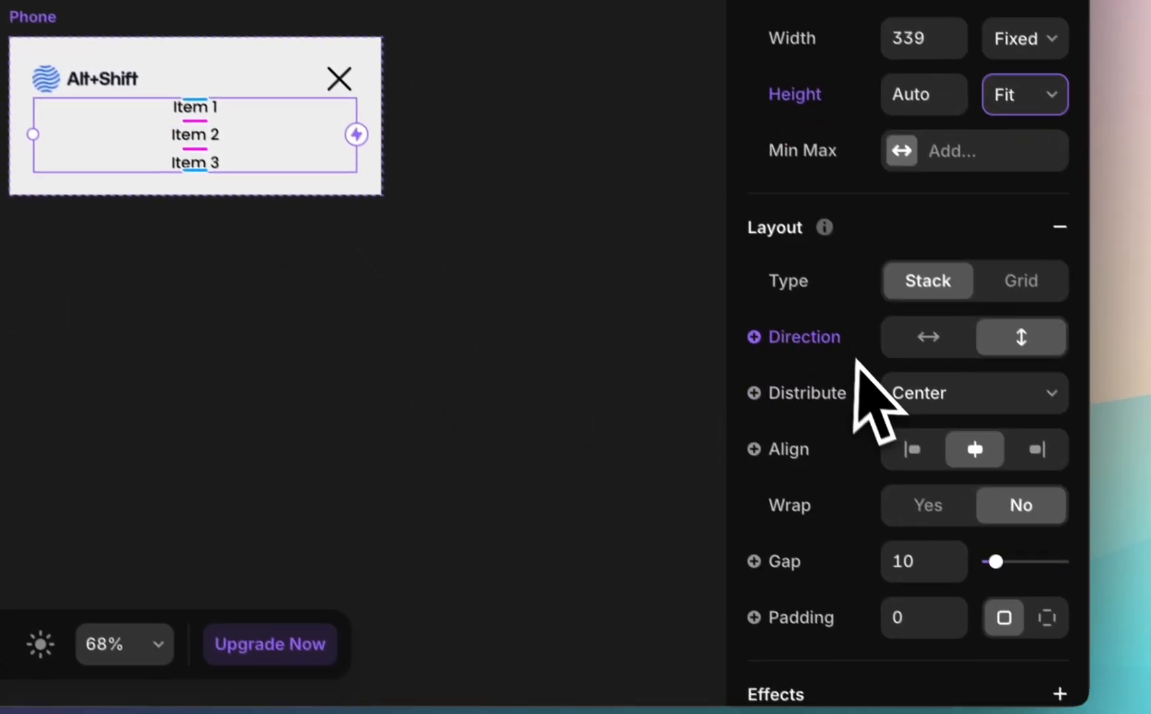
pyautogui.click(897, 432)
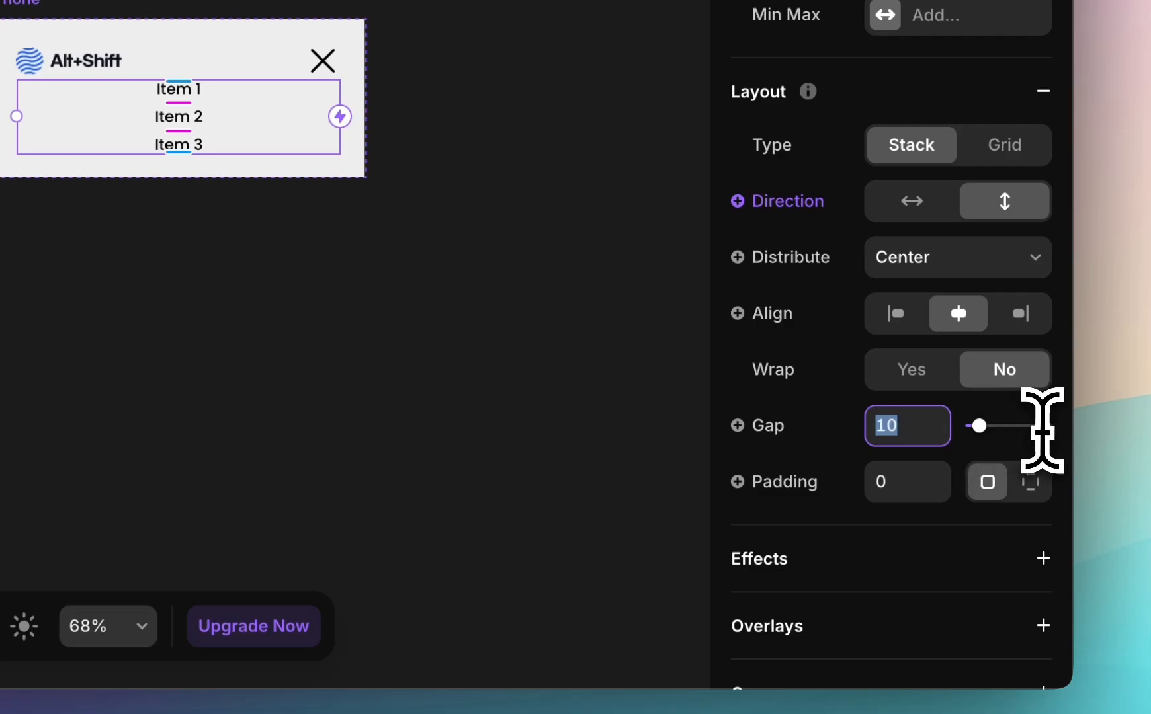
pyautogui.press('Return')
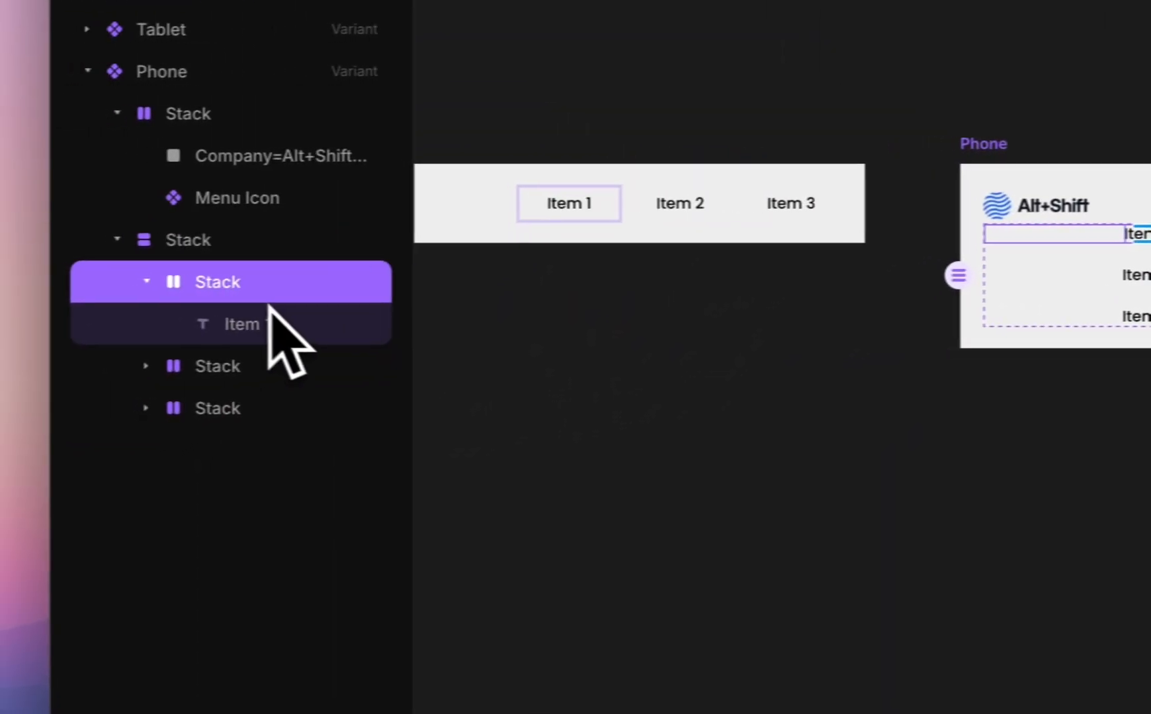
# - Set the Item 1, Item 2 and Item 3 texts in the Phone variant to 20 pixels with left alignment
pyautogui.click(277, 329)
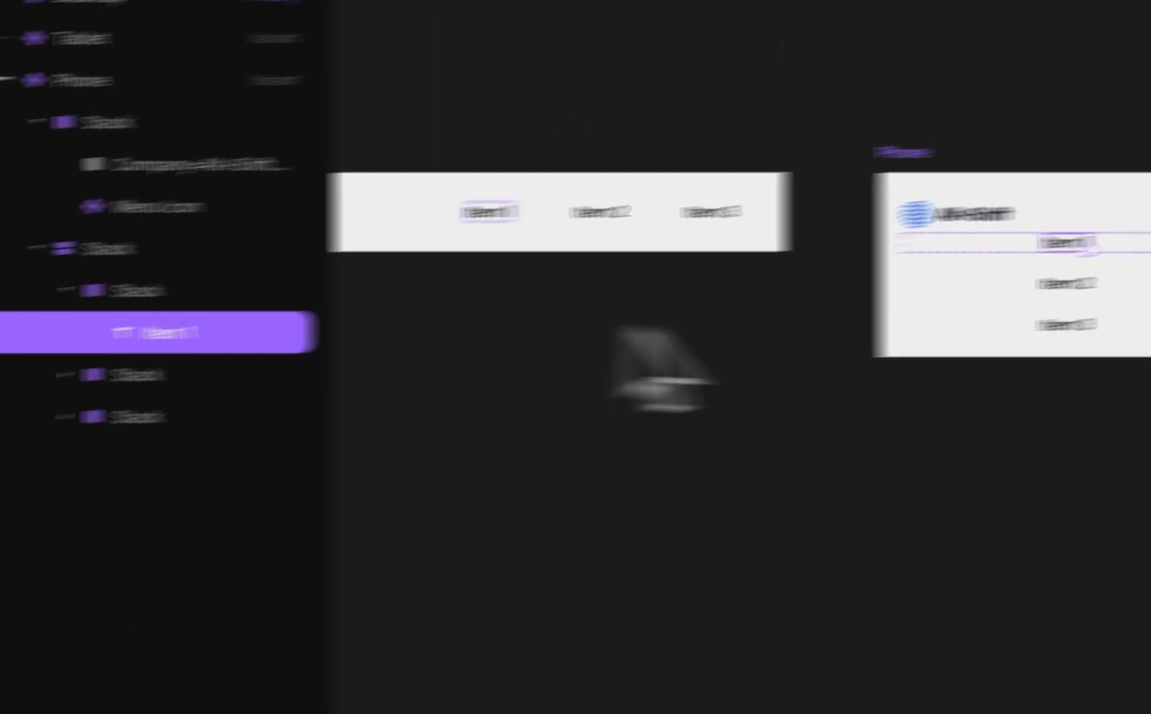
pyautogui.click(126, 381)
pyautogui.click(125, 423)
pyautogui.click(209, 507)
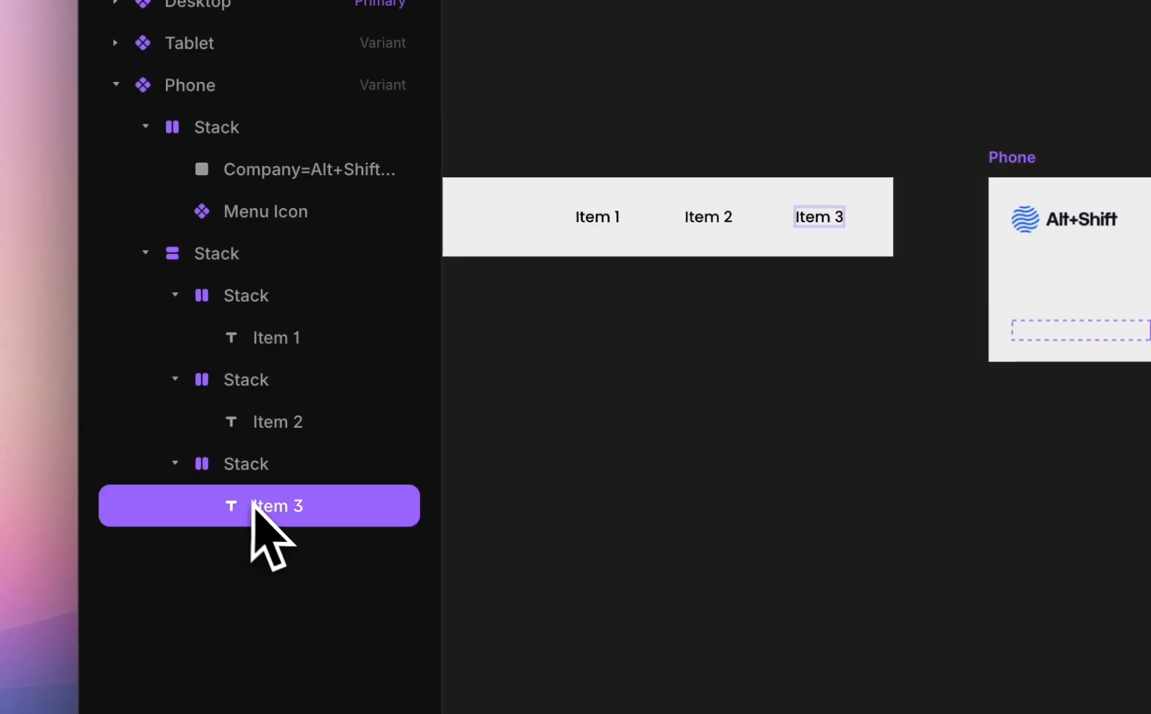
pyautogui.click(241, 422)
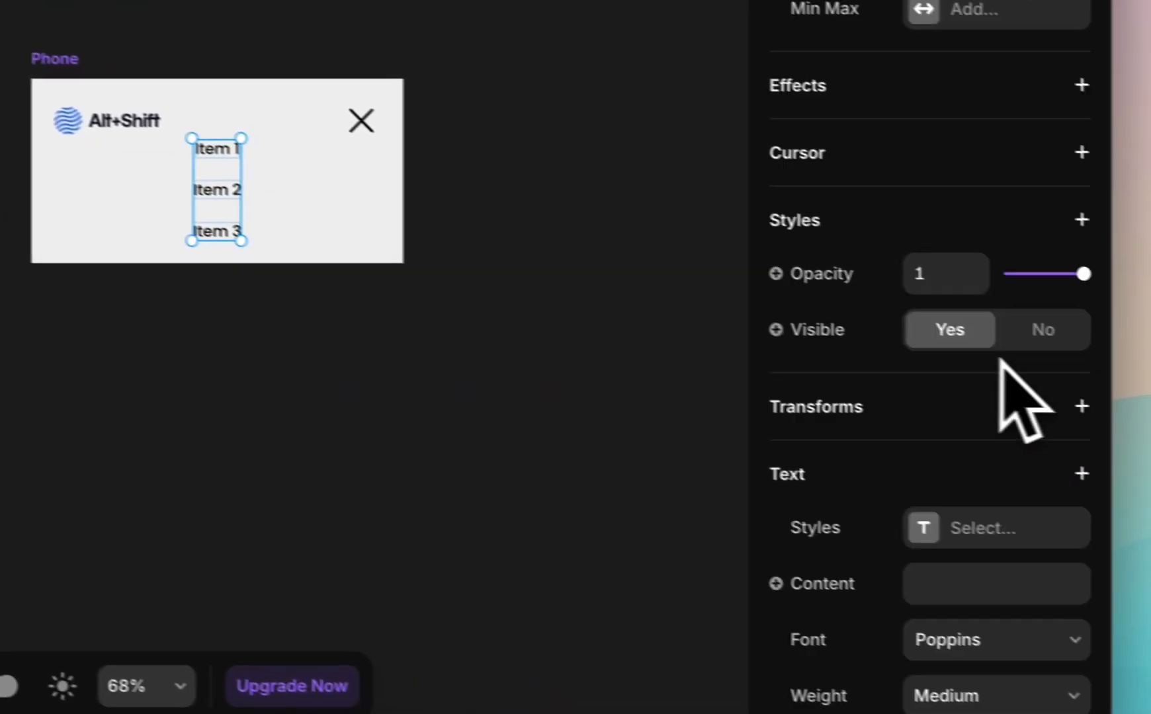
pyautogui.scroll(-5, 999, 370)
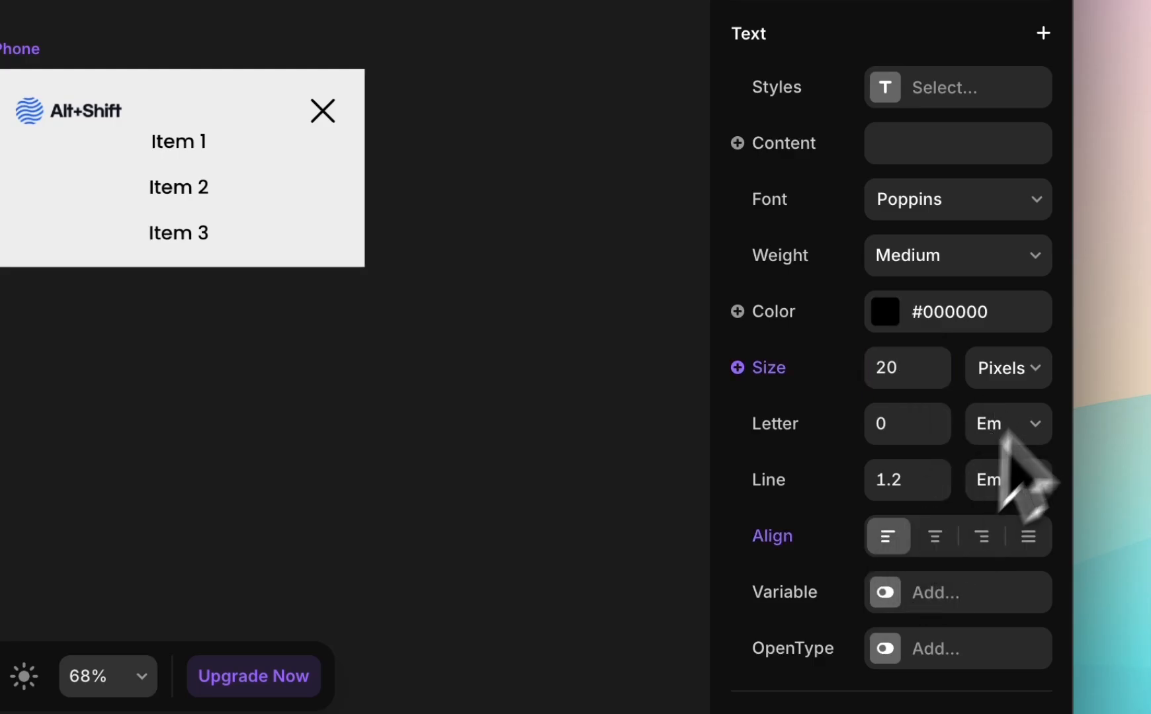
# - Change the font weight of the Phone variant's three item texts to Semibold
pyautogui.click(978, 208)
pyautogui.click(995, 257)
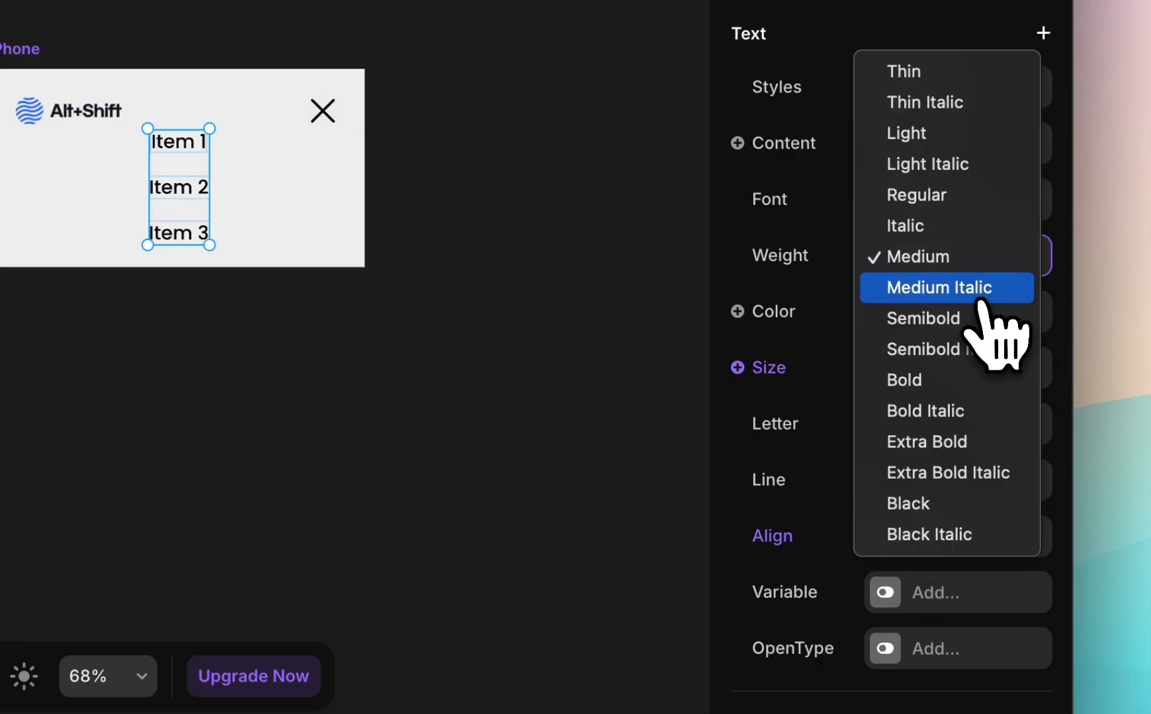
pyautogui.click(974, 318)
# - Left-align the Phone variant's items stack and set the distribution of the Item 1, Item 2 and Item 3 stacks to Start
pyautogui.click(305, 181)
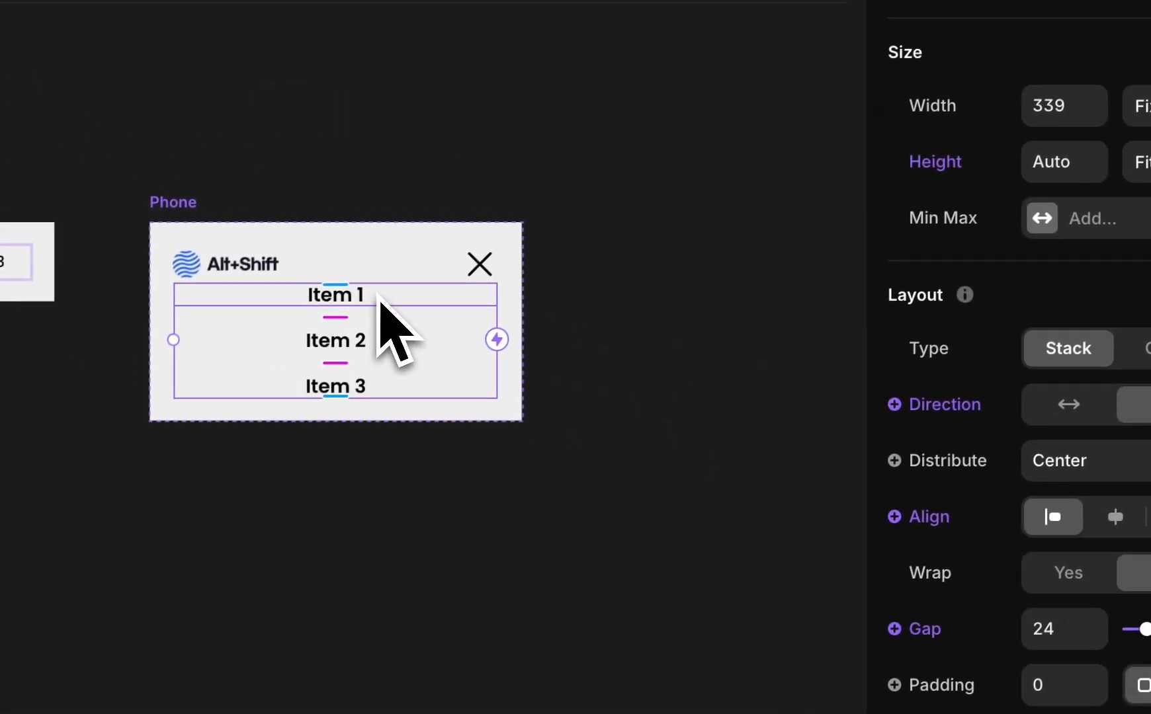
pyautogui.click(212, 154)
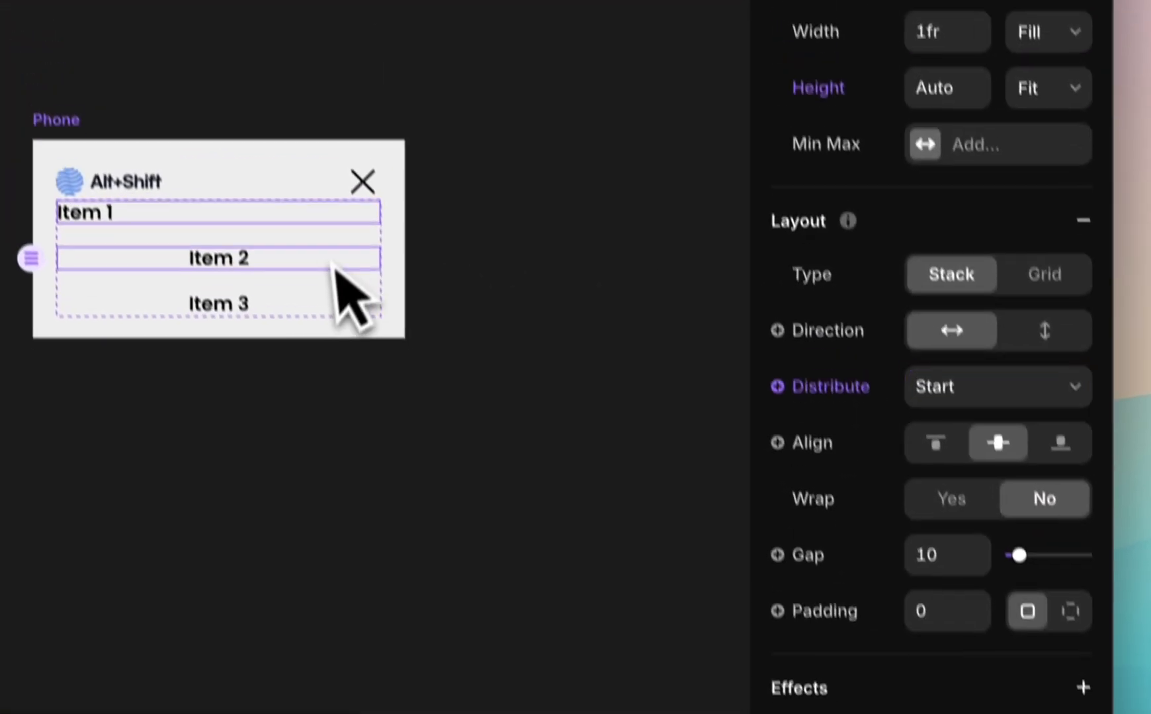
pyautogui.click(294, 113)
pyautogui.click(969, 240)
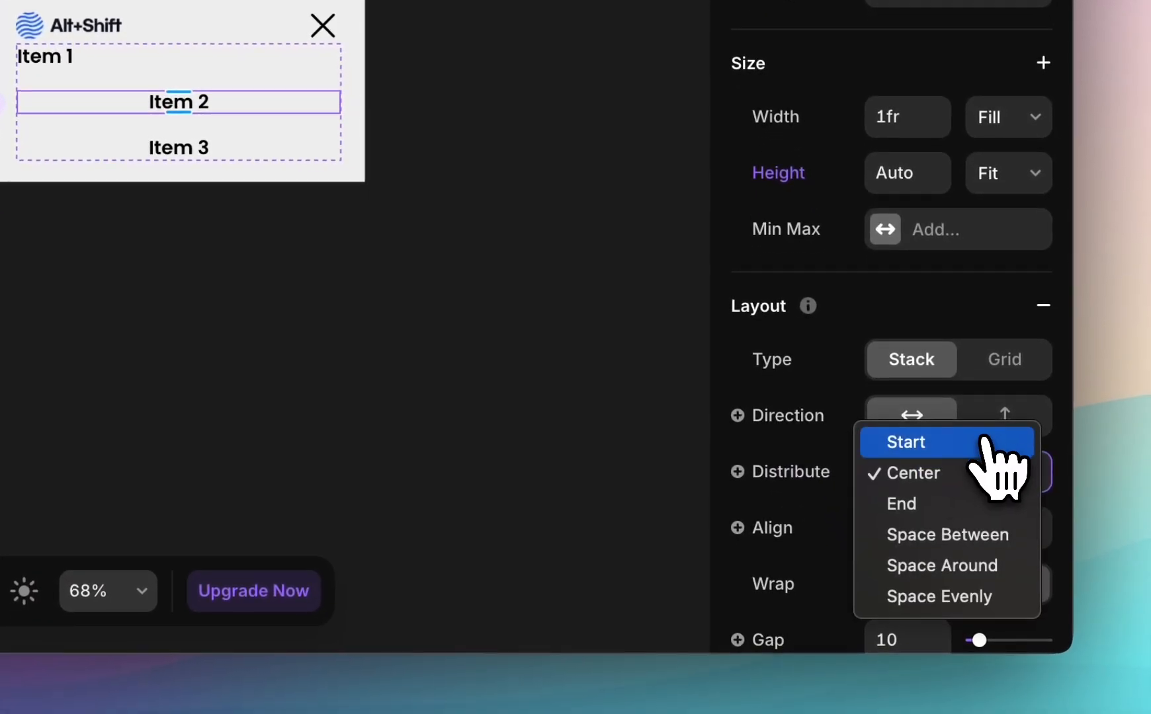
pyautogui.click(986, 444)
pyautogui.click(330, 156)
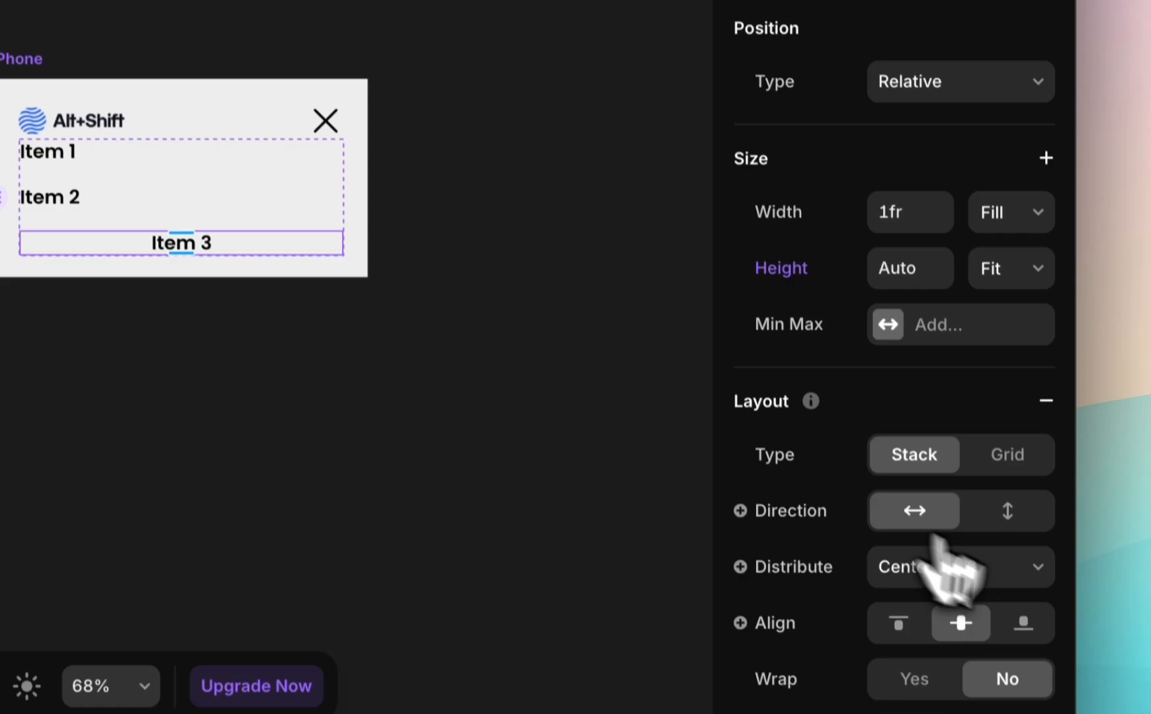
pyautogui.click(939, 562)
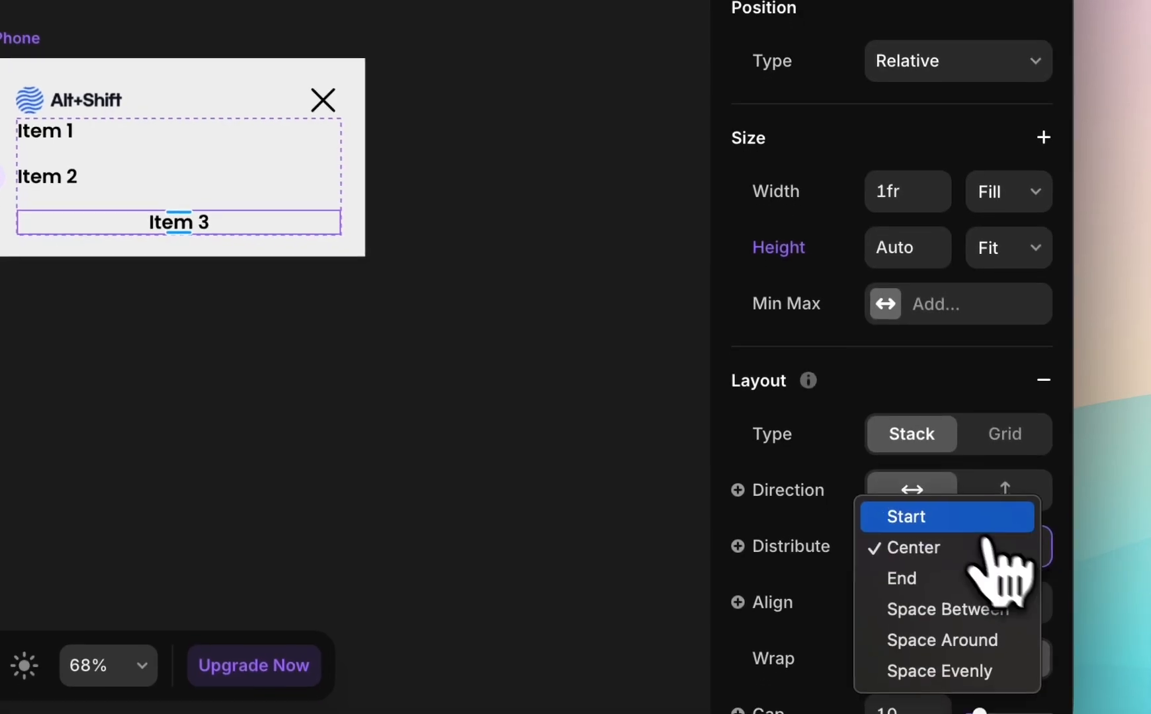
pyautogui.click(959, 569)
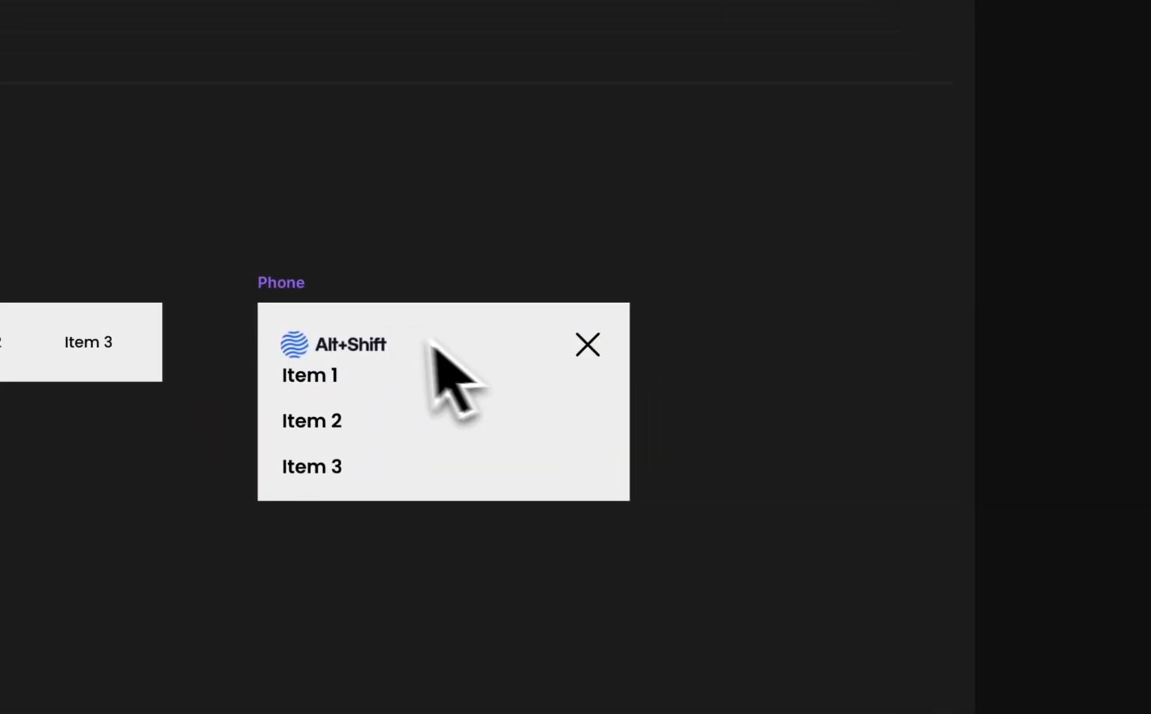
# - Set the Phone variant's distribution to Start and its gap to 24
pyautogui.click(292, 284)
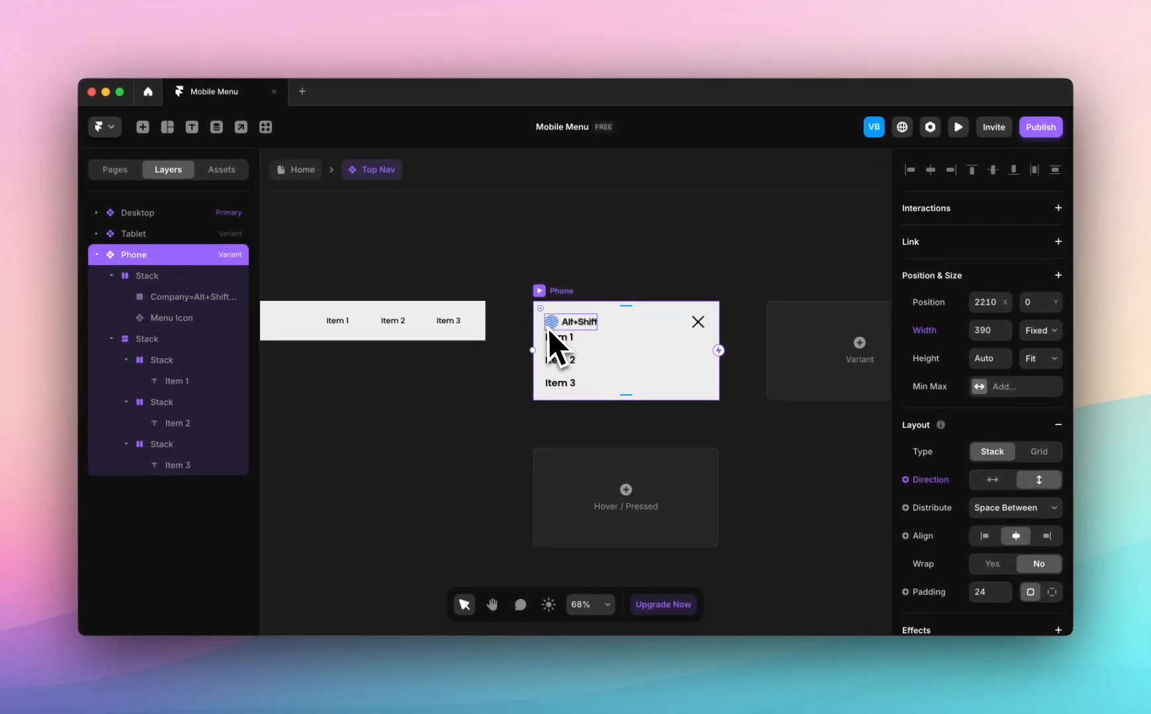
pyautogui.scroll(-2, 1044, 517)
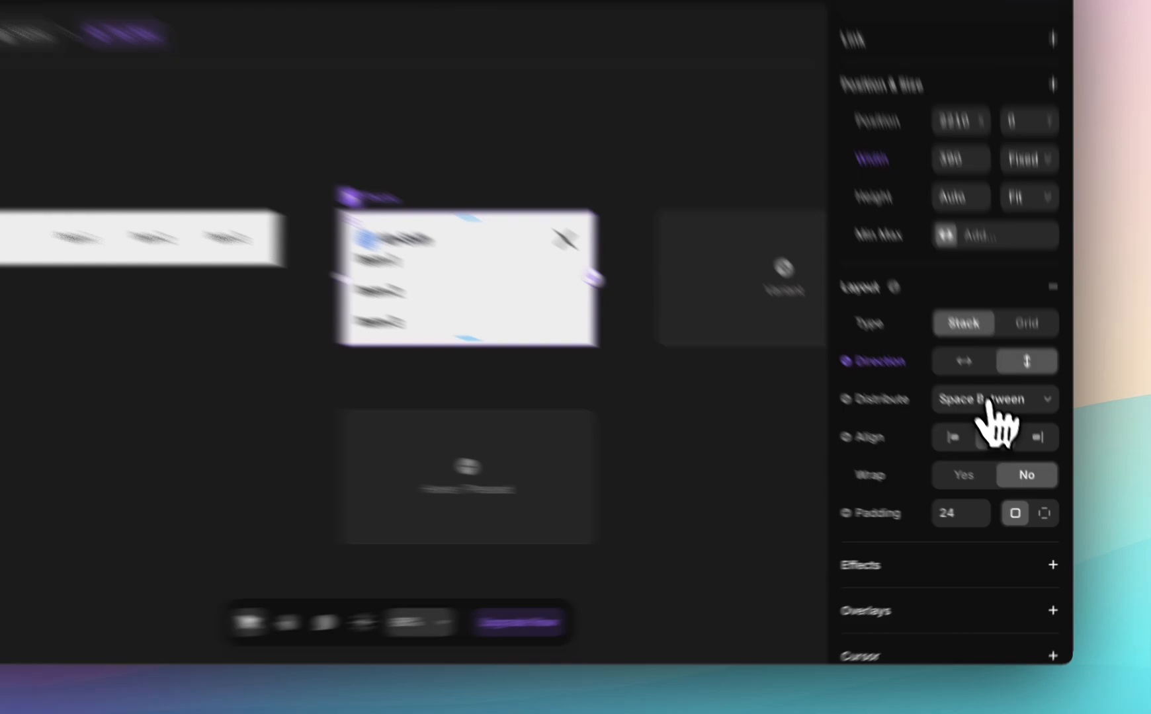
pyautogui.click(990, 401)
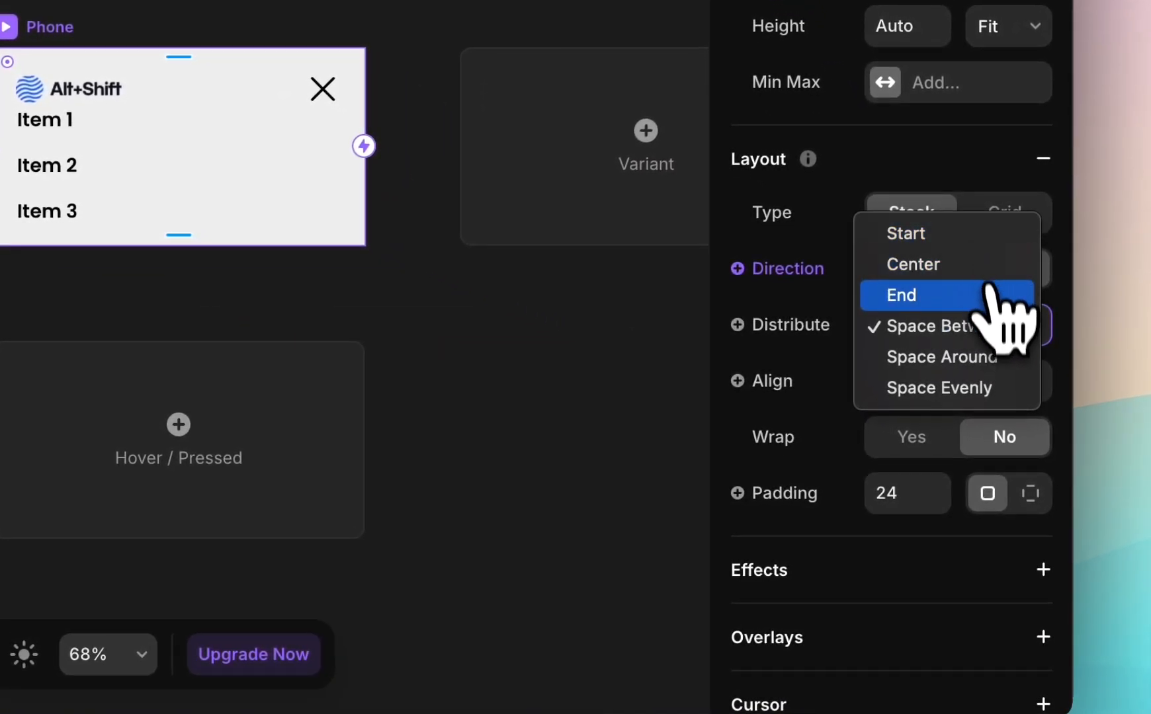
pyautogui.click(999, 232)
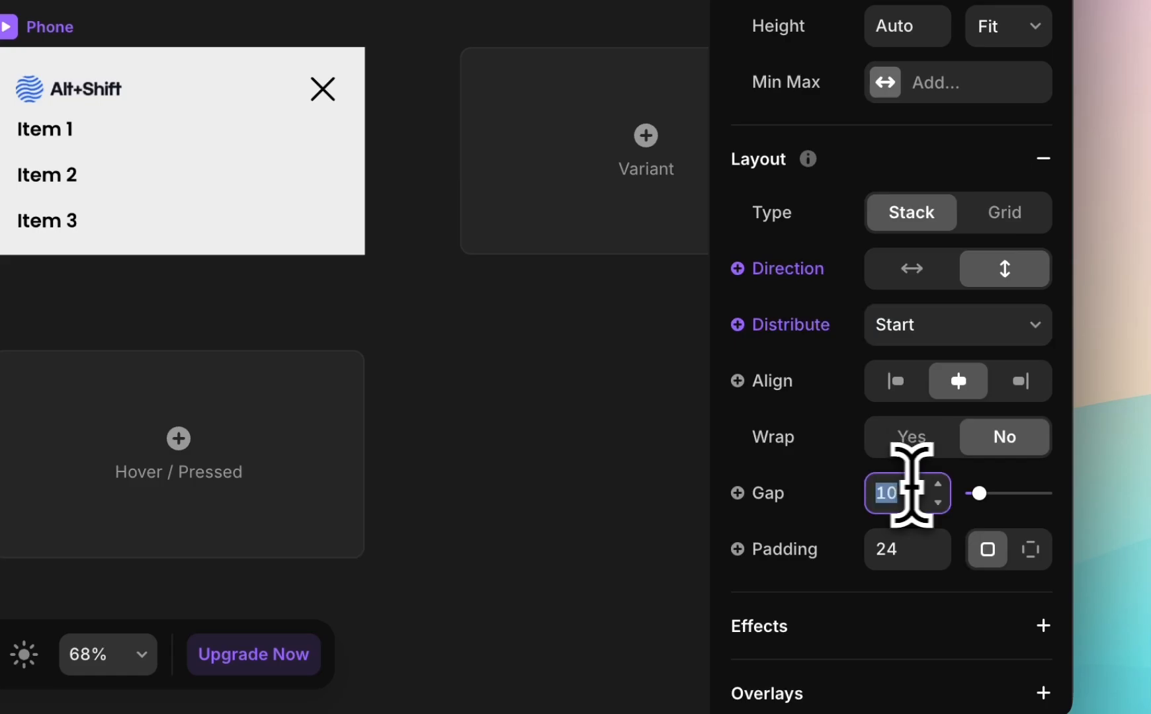
pyautogui.write('24')
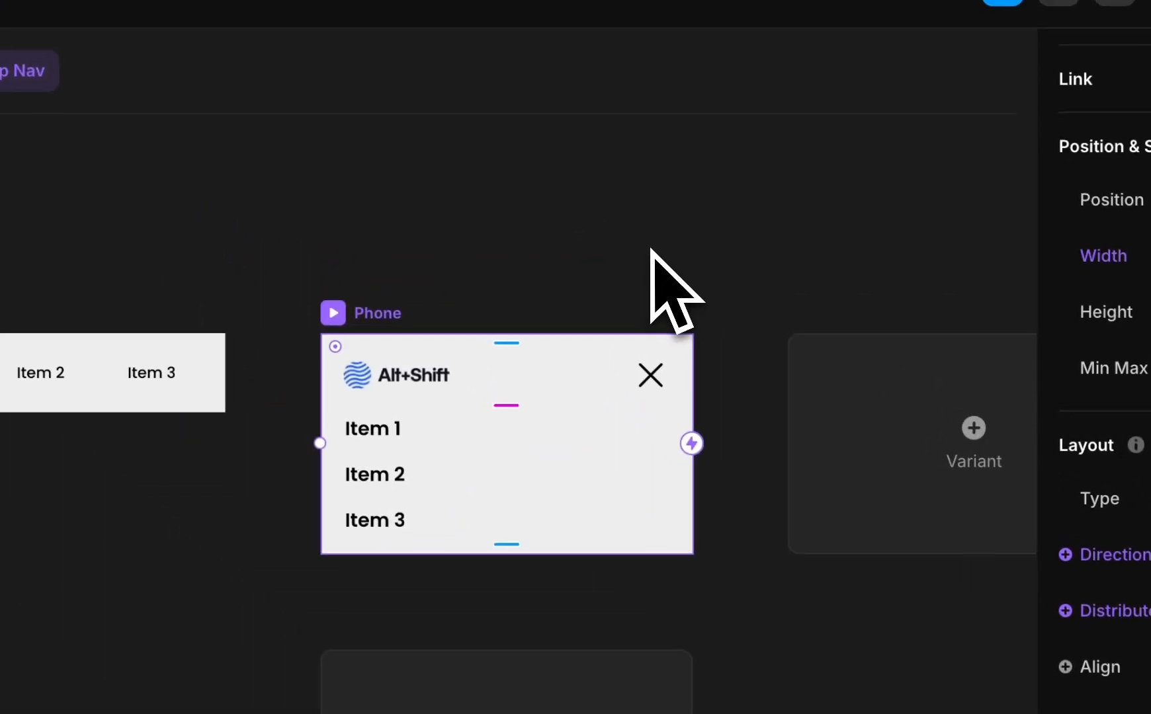
pyautogui.click(657, 257)
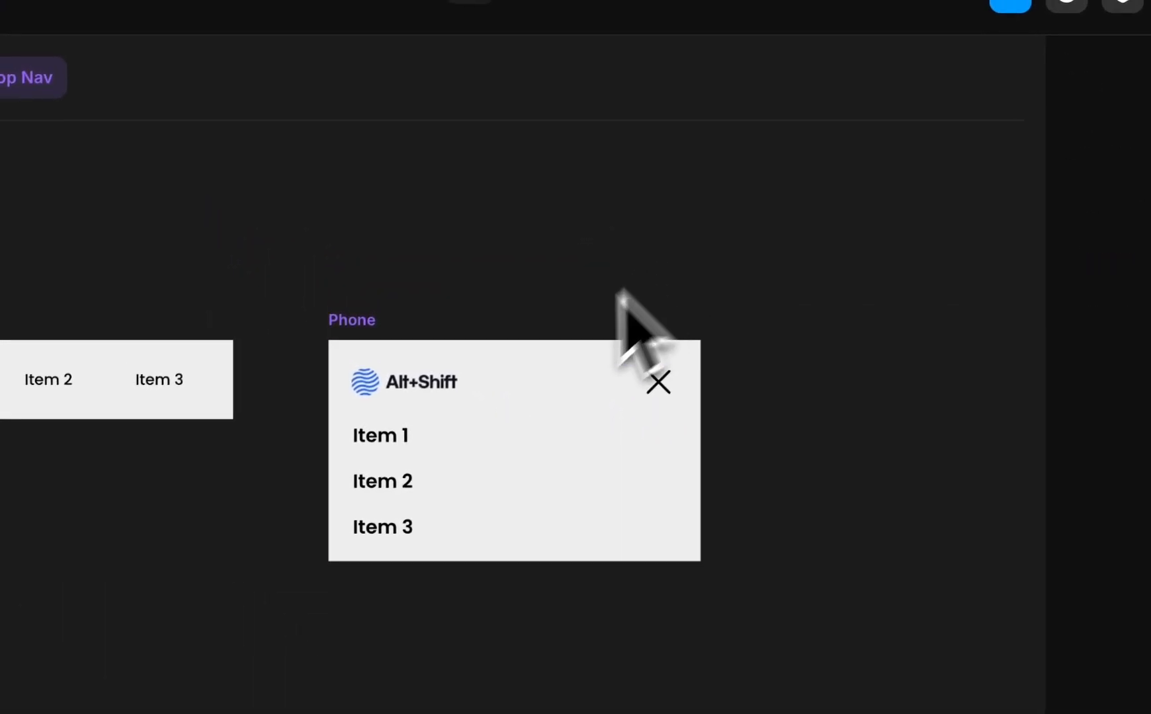
# - Set the Phone variant's height to Fit Content
pyautogui.click(353, 324)
pyautogui.click(1040, 357)
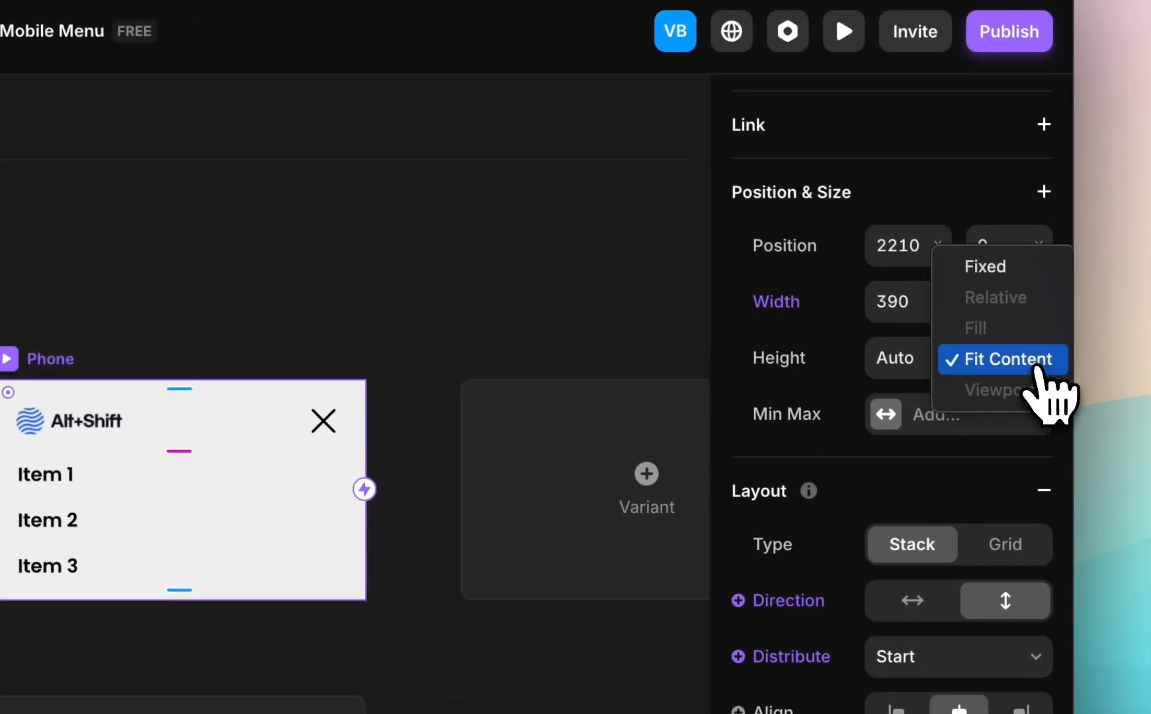
pyautogui.click(1037, 365)
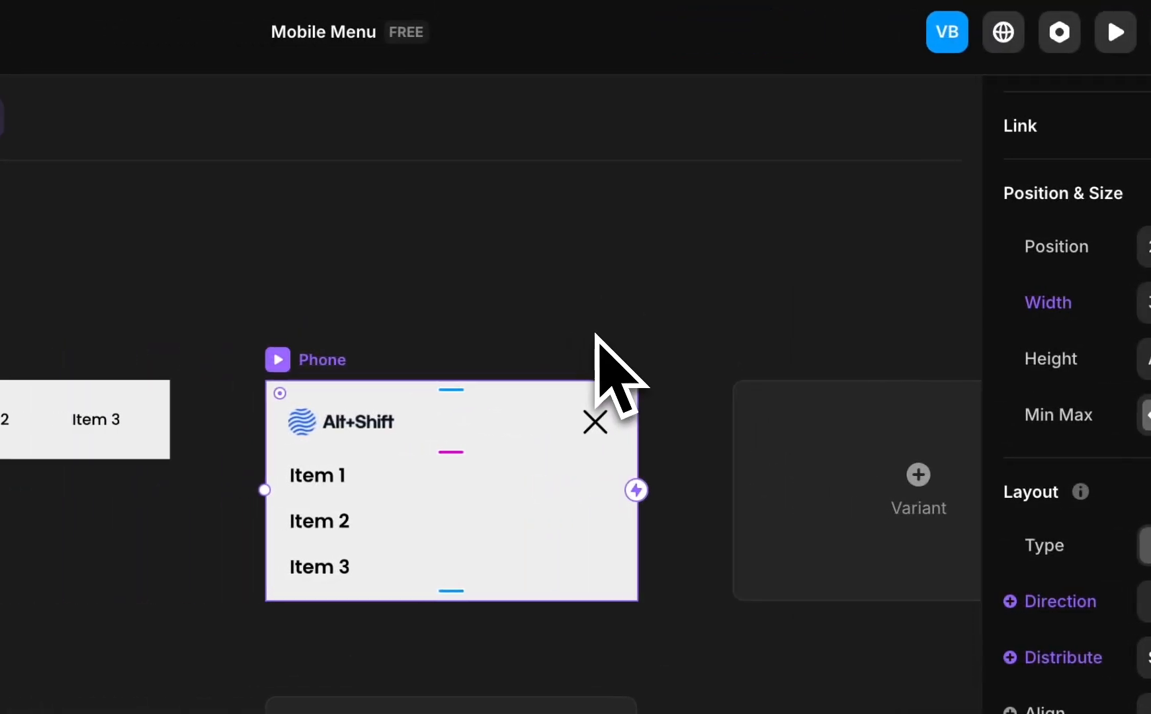
pyautogui.click(597, 335)
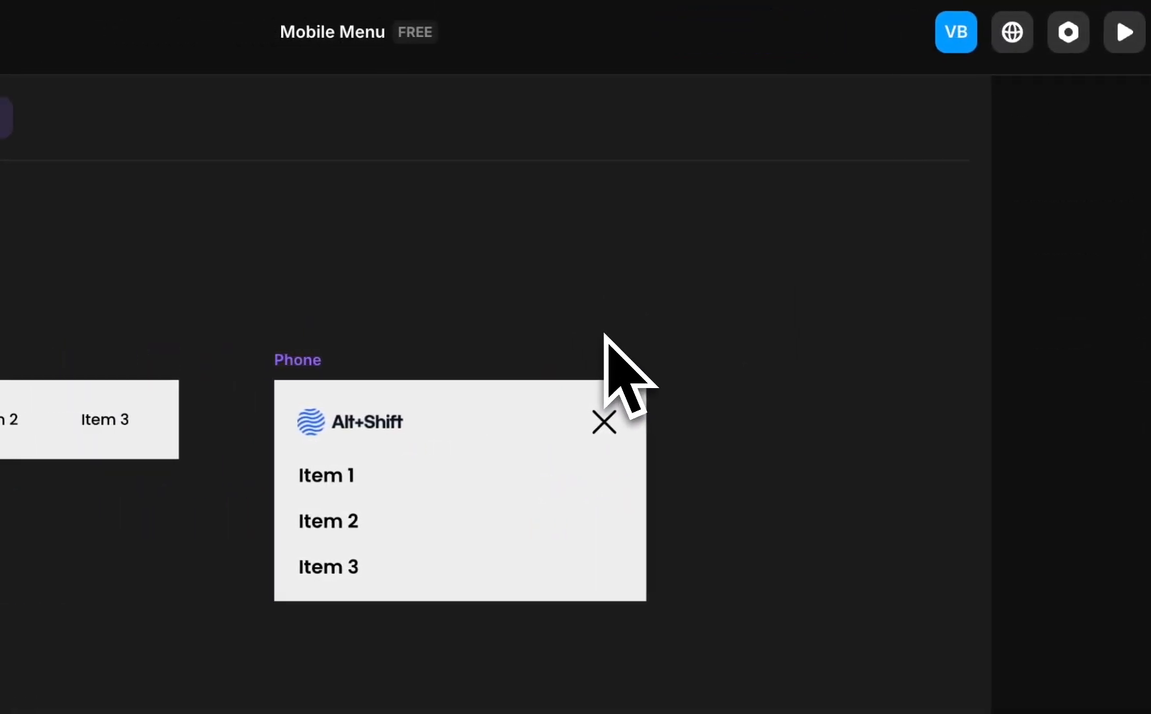
# - Add a new variant based on the Phone variant and rename it Phone Closed
pyautogui.hscroll(4, 604, 335)
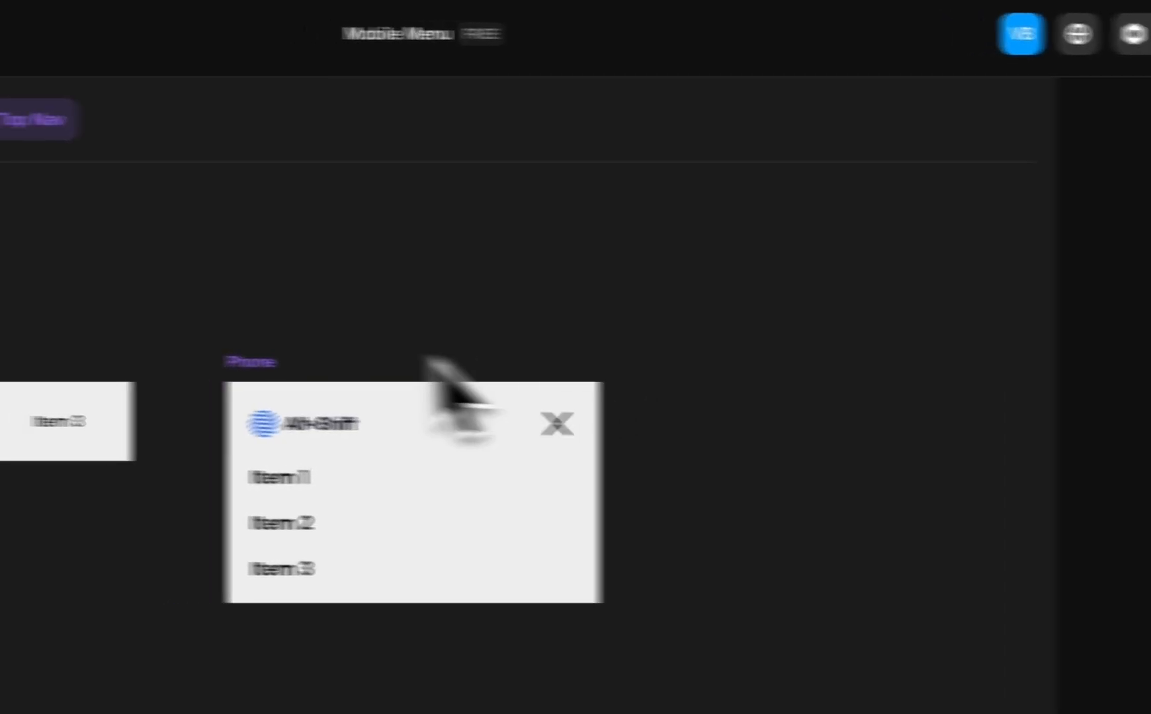
pyautogui.click(171, 360)
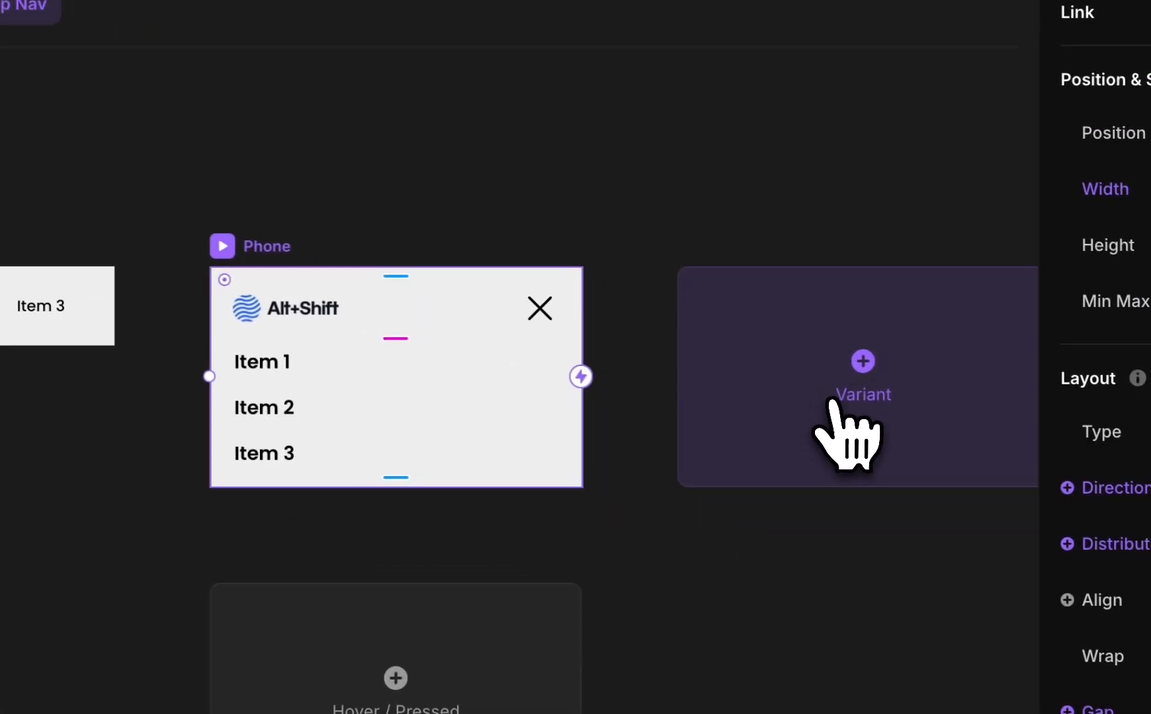
pyautogui.click(982, 423)
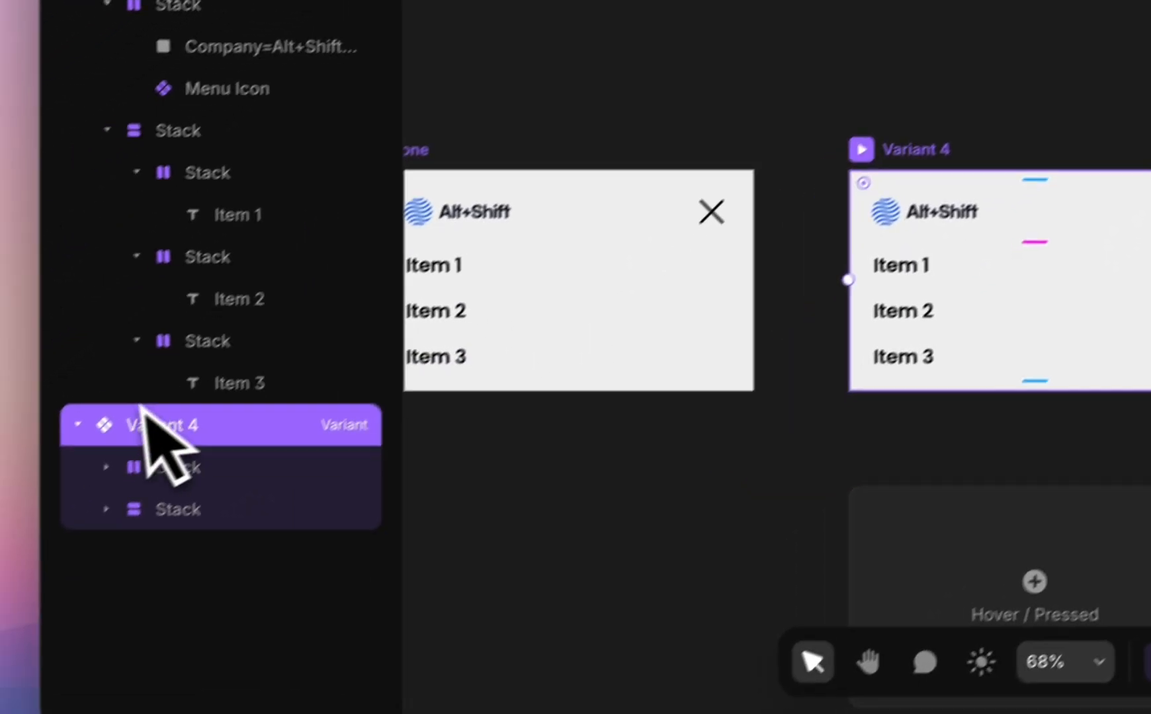
pyautogui.doubleClick(194, 403)
pyautogui.write('P[h')
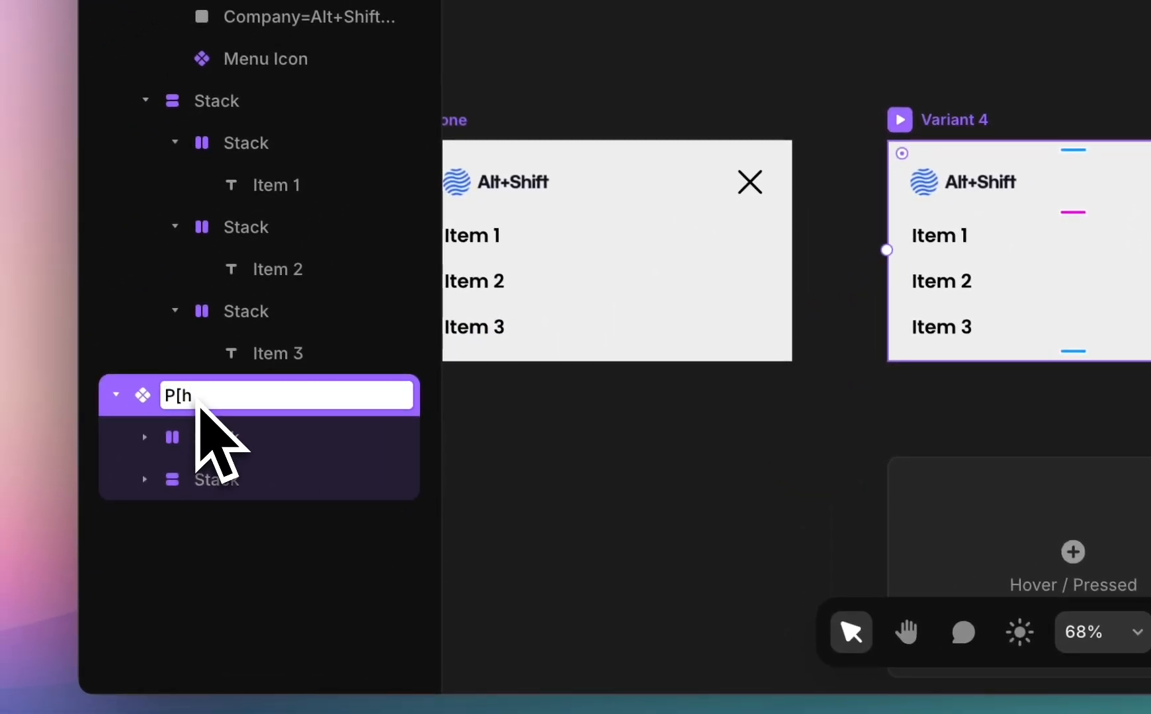
pyautogui.write('one Closed')
pyautogui.press('Return')
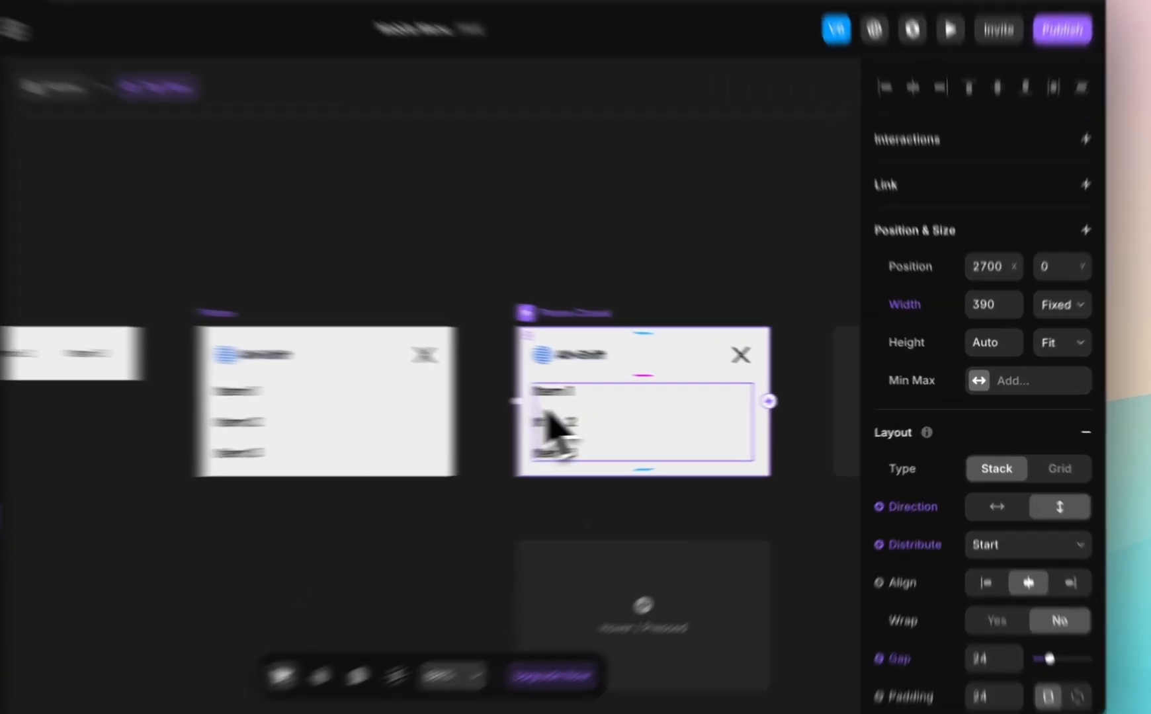
# - Set the opacity of the stack holding the three items in Phone Closed to 0
pyautogui.click(662, 406)
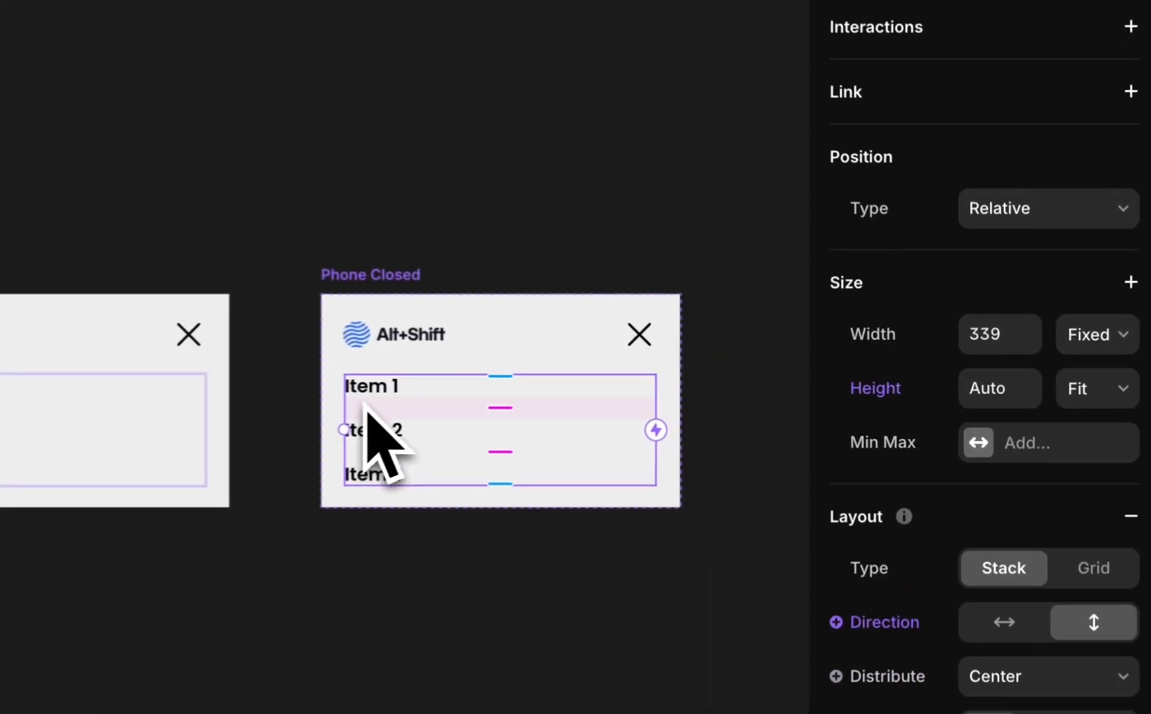
pyautogui.scroll(-2, 1116, 540)
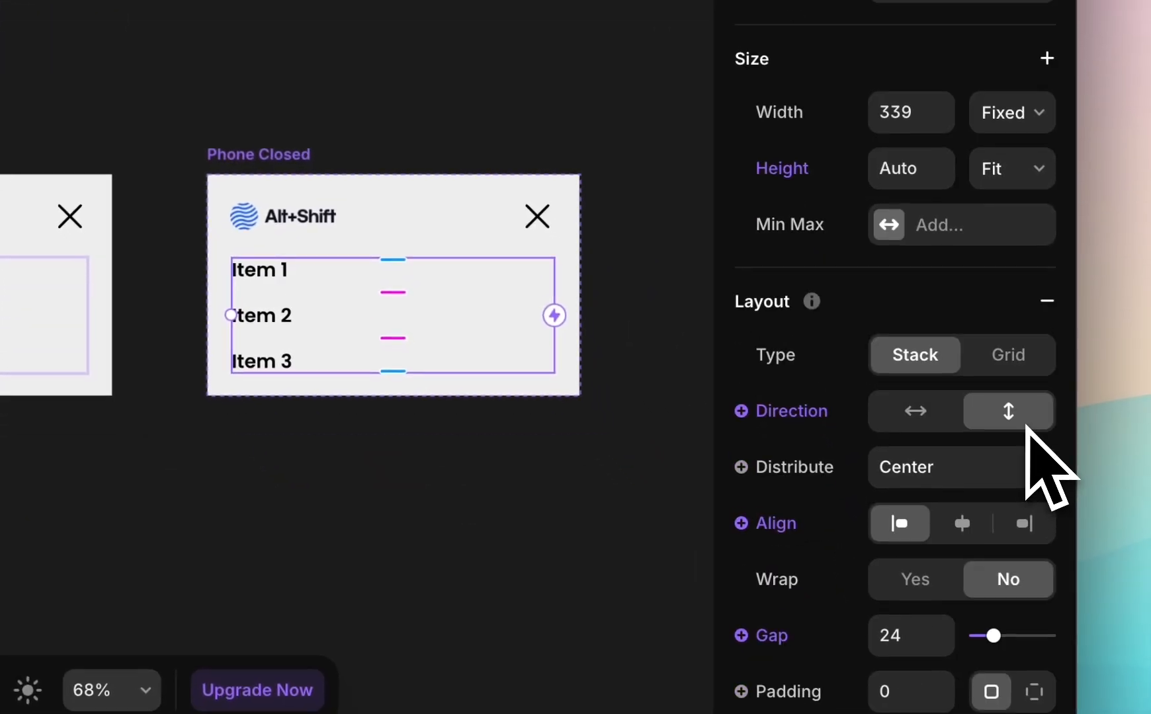
pyautogui.scroll(-6, 1116, 540)
pyautogui.scroll(-3, 1022, 421)
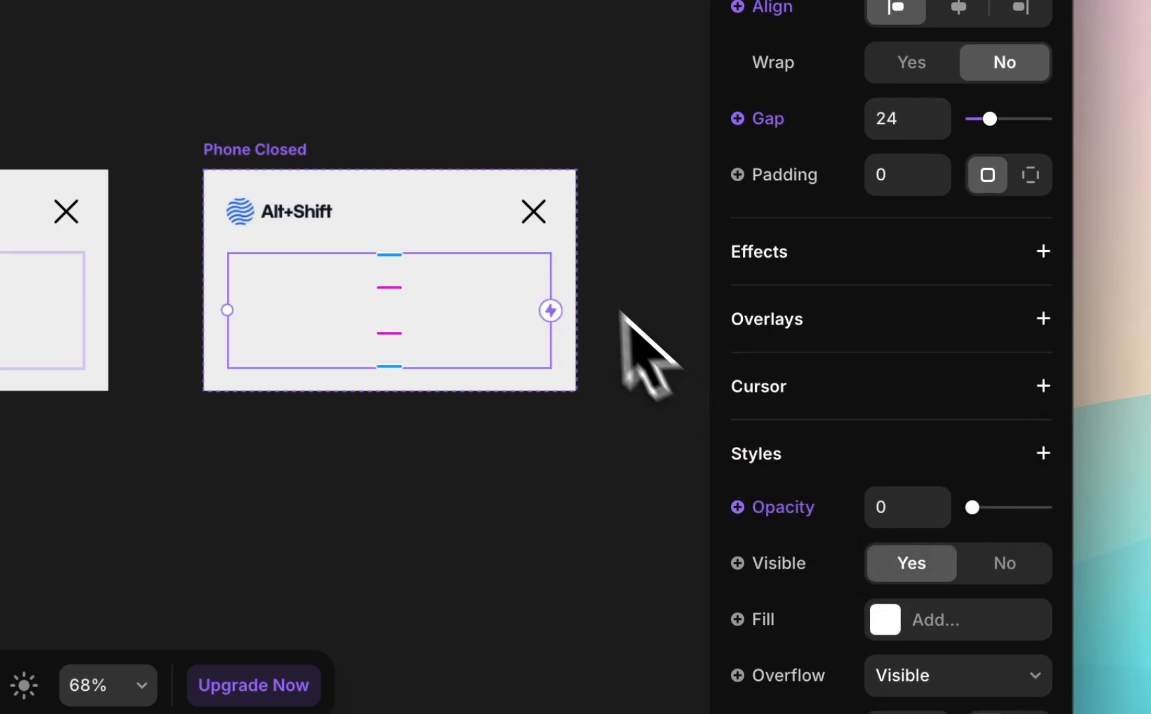
# - Switch the Menu Icon in the Phone Closed variant to its Open variant
pyautogui.click(533, 211)
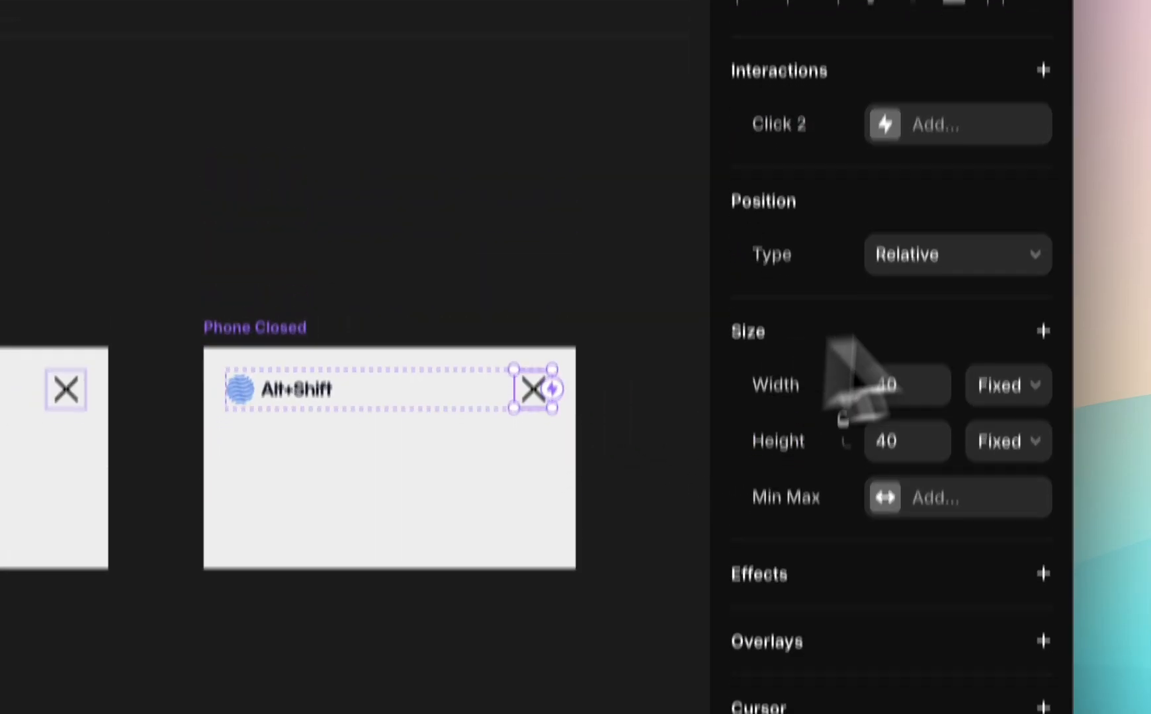
pyautogui.scroll(-8, 1039, 475)
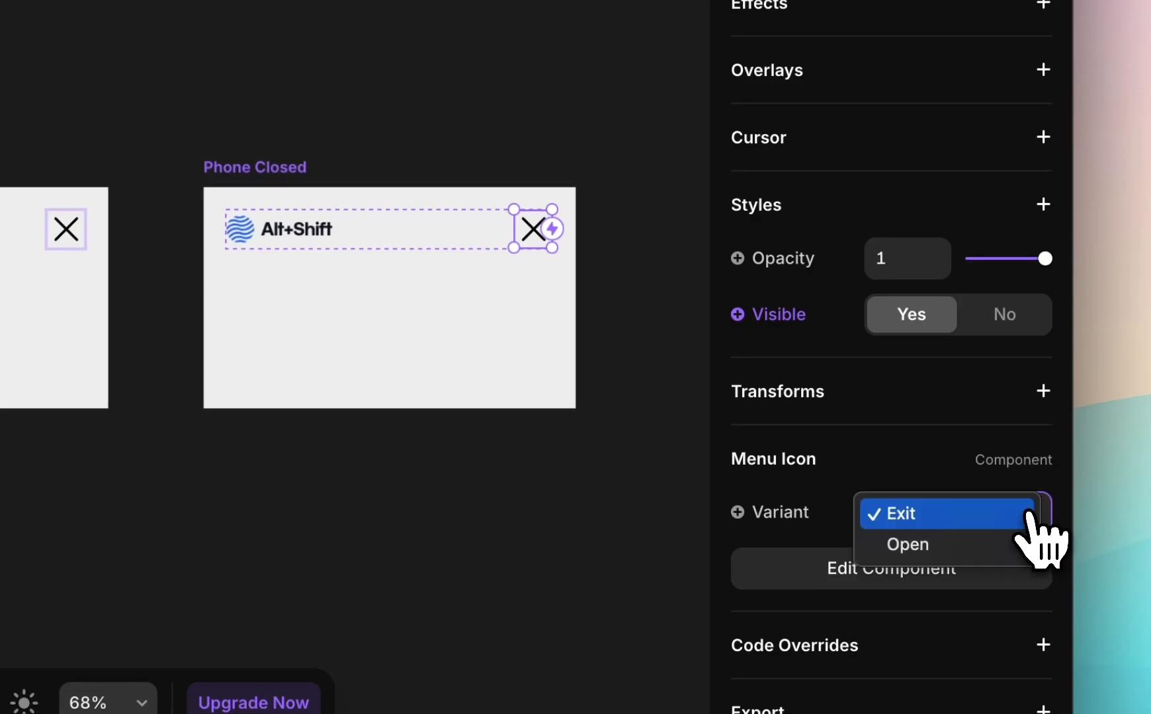
pyautogui.click(1015, 550)
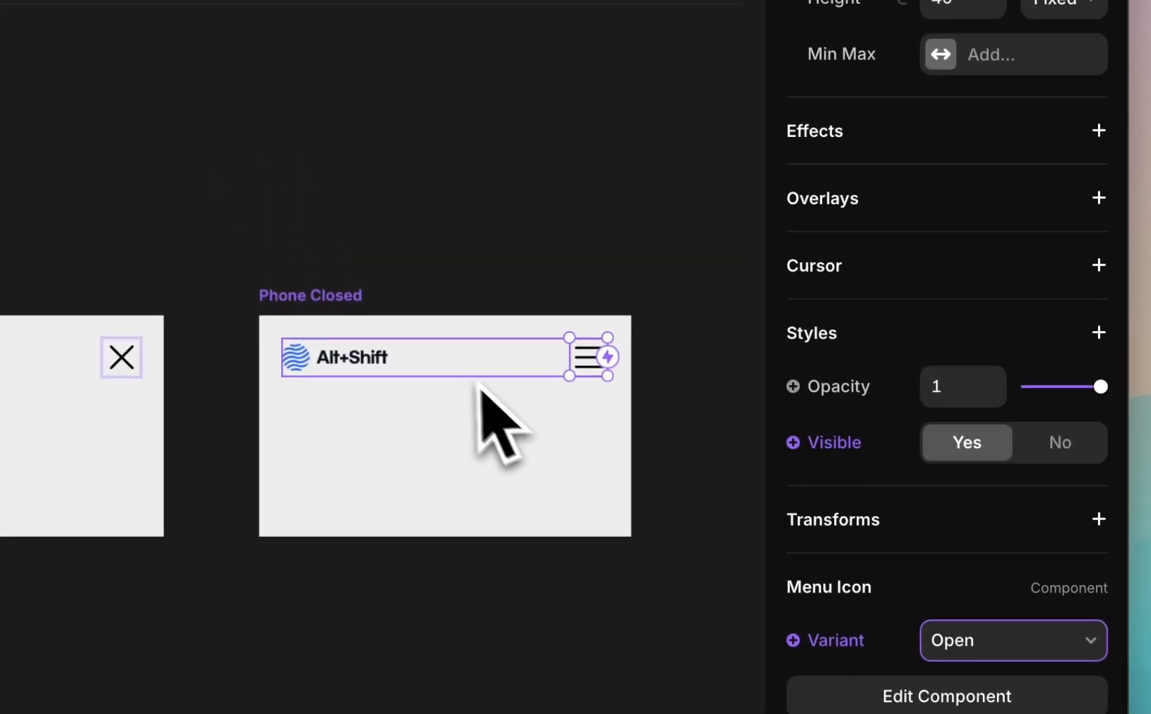
# - Set the Phone Closed variant's height to Fixed and shrink it to about 83 pixels, just enough for the logo row
pyautogui.click(274, 170)
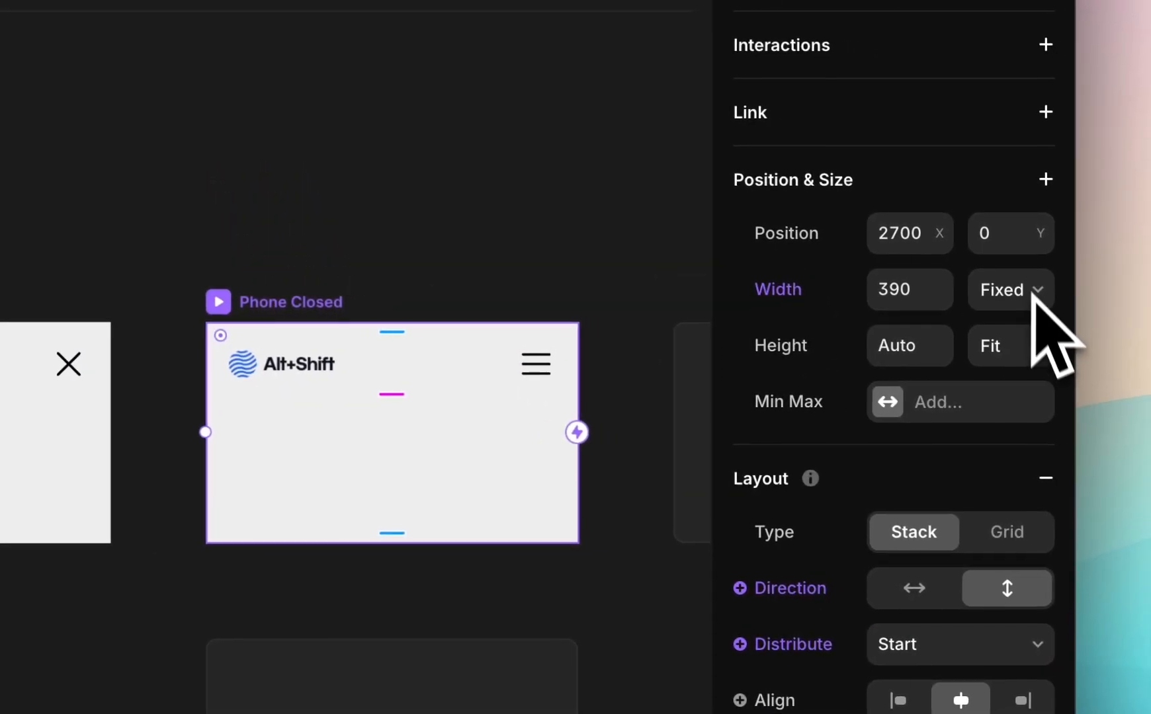
pyautogui.click(1022, 265)
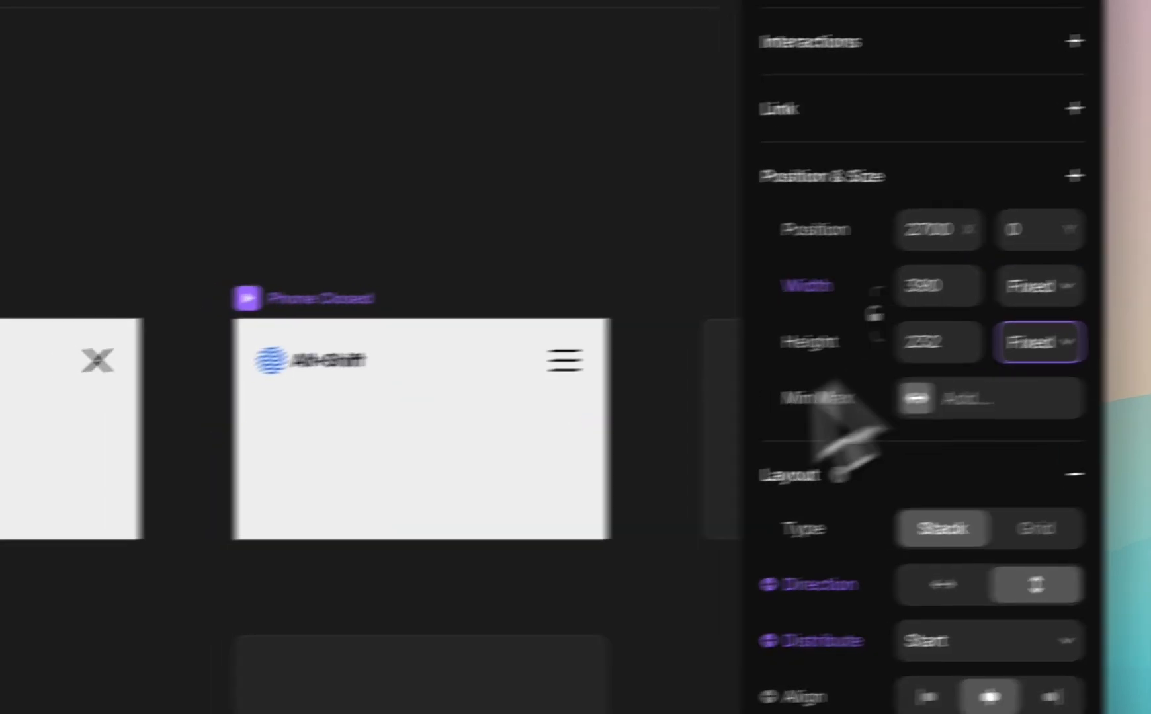
pyautogui.moveTo(390, 541); pyautogui.dragTo(393, 466)
pyautogui.moveTo(687, 437); pyautogui.dragTo(688, 381)
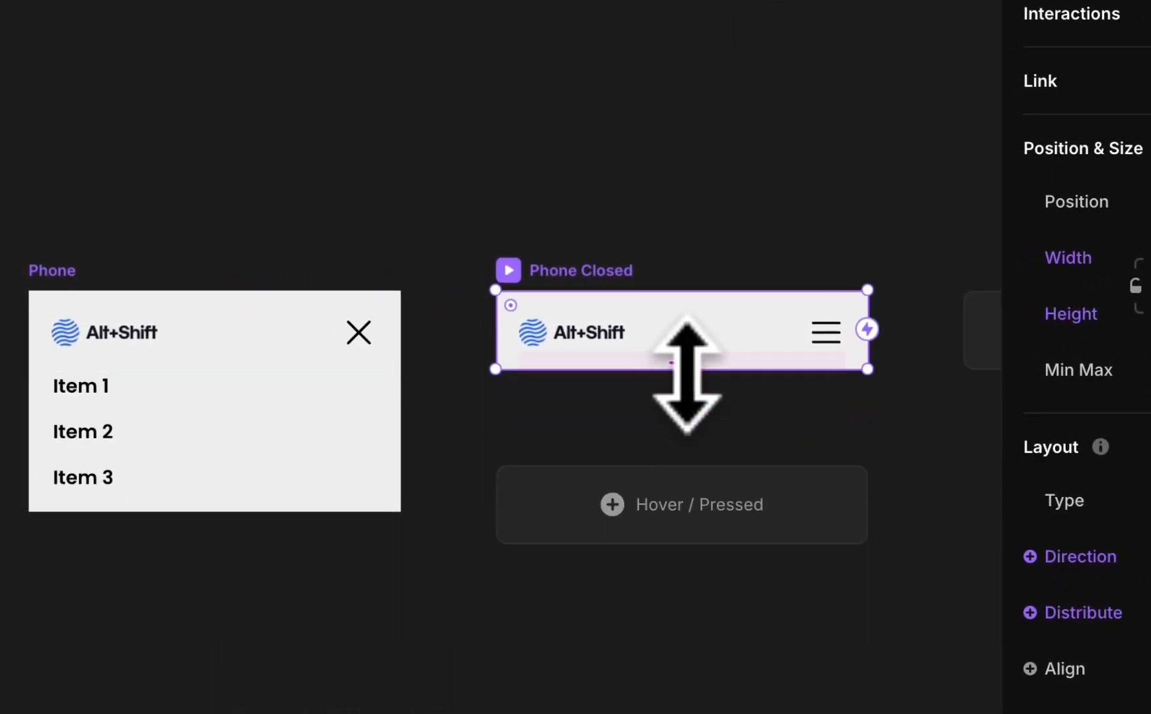
pyautogui.press('Escape')
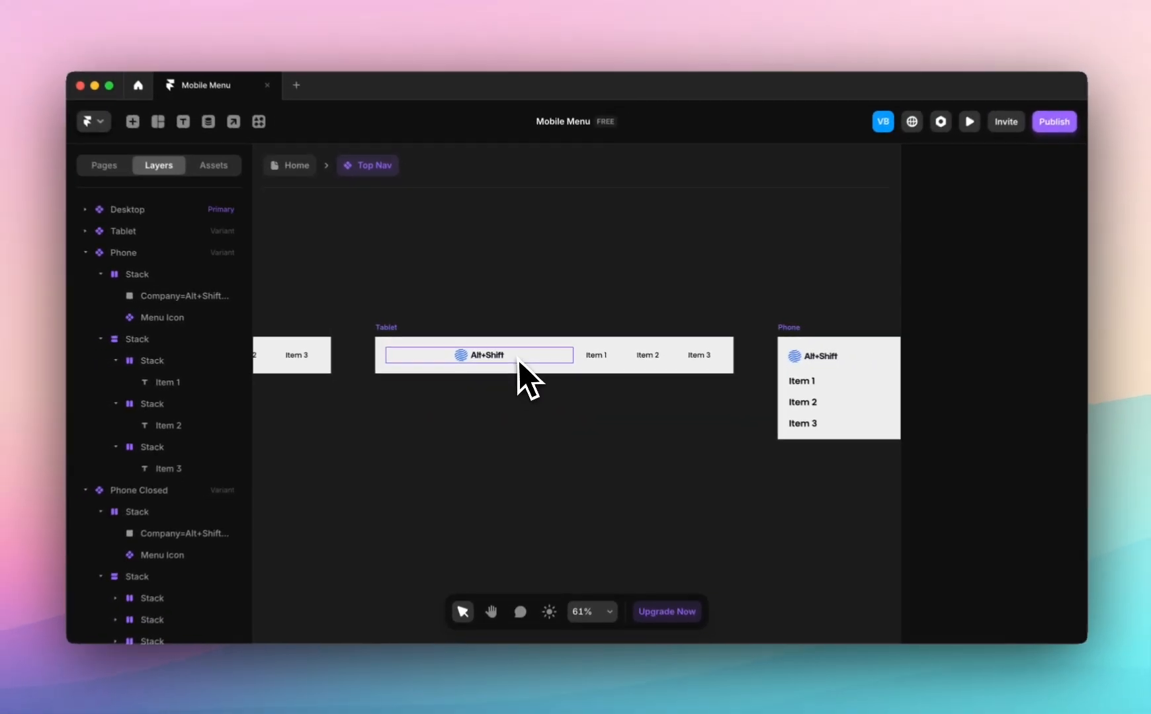
# - Set the distribution of the logo stack in the Tablet variant to Start
pyautogui.hscroll(-5, 519, 361)
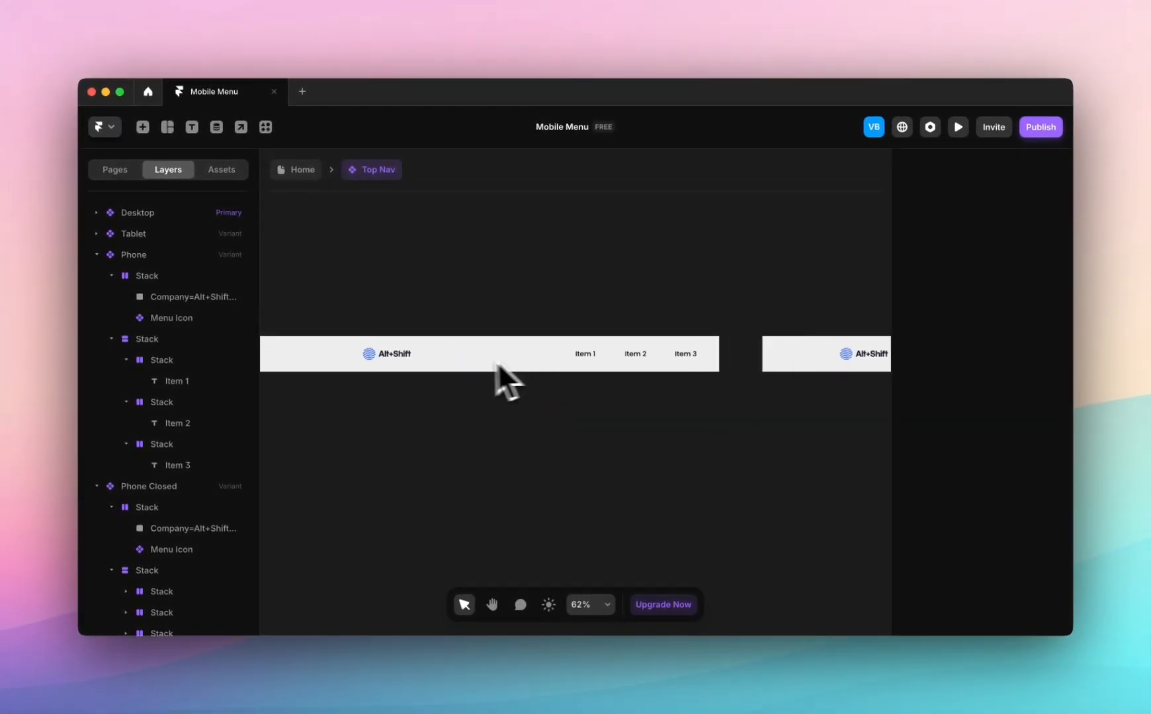
pyautogui.hscroll(10, 461, 366)
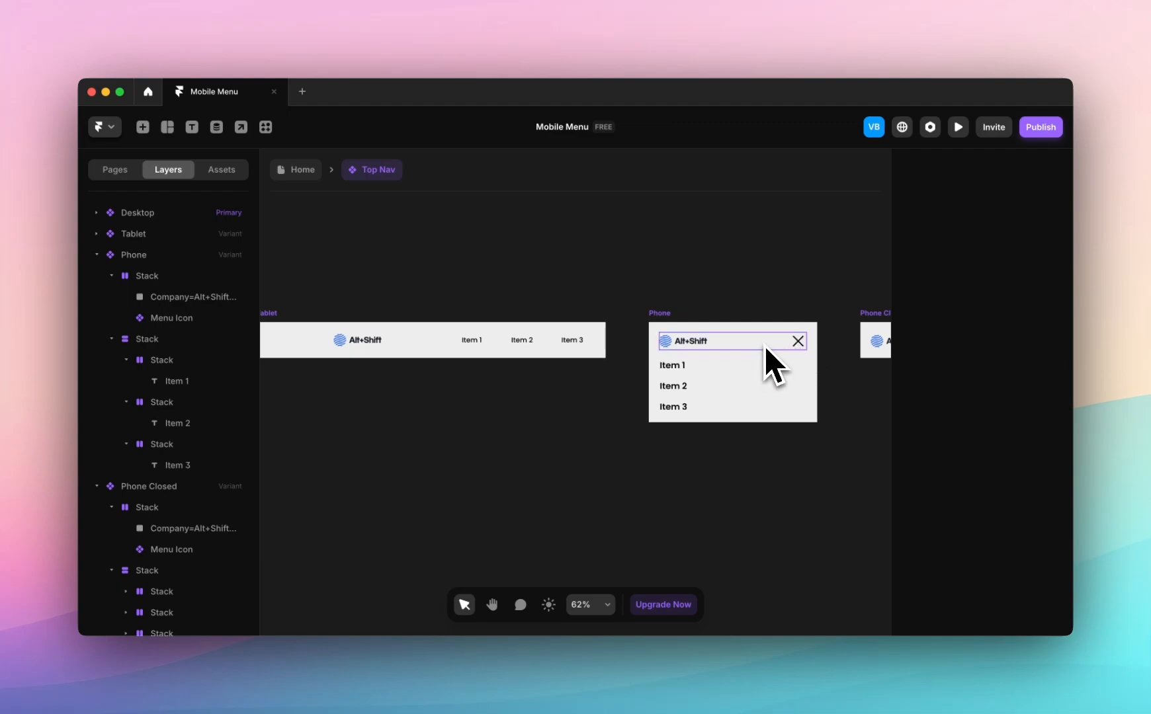
pyautogui.hscroll(5, 764, 346)
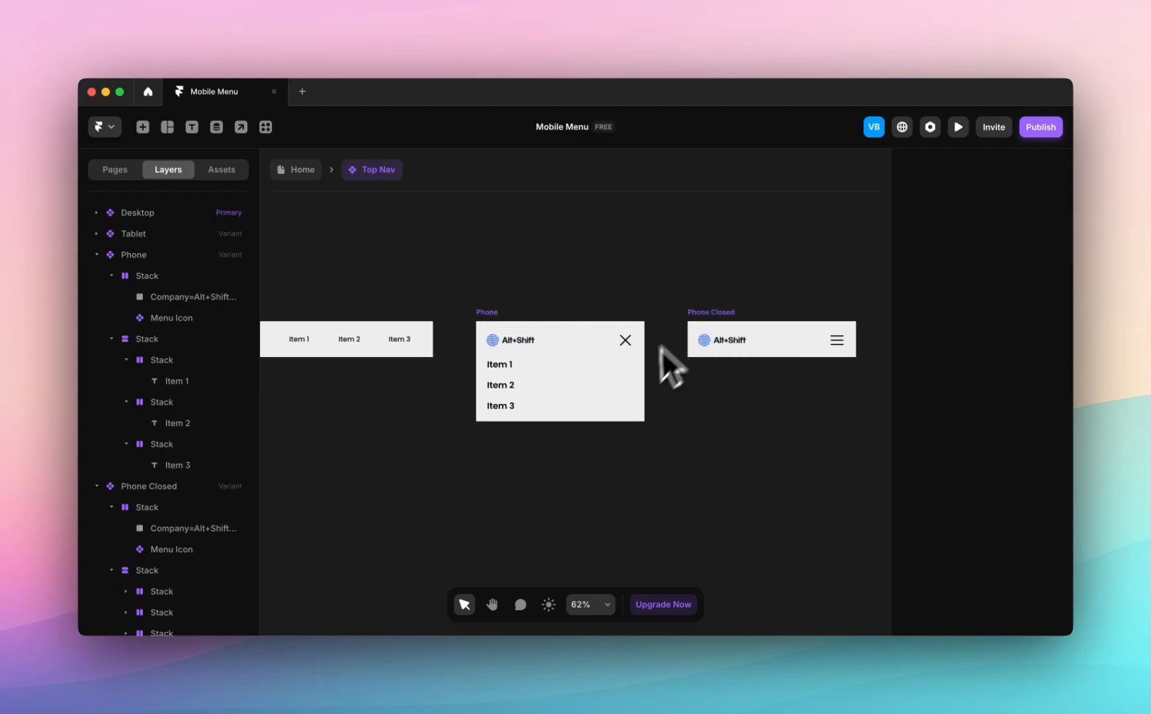
pyautogui.hscroll(-12, 731, 364)
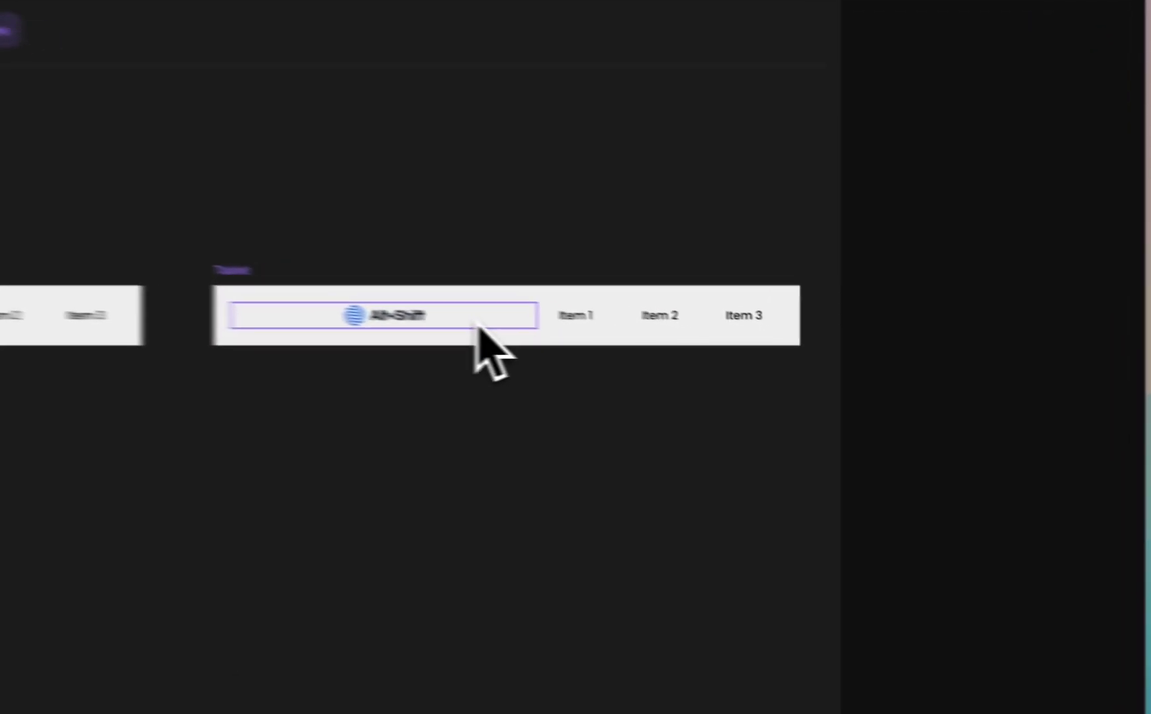
pyautogui.click(675, 342)
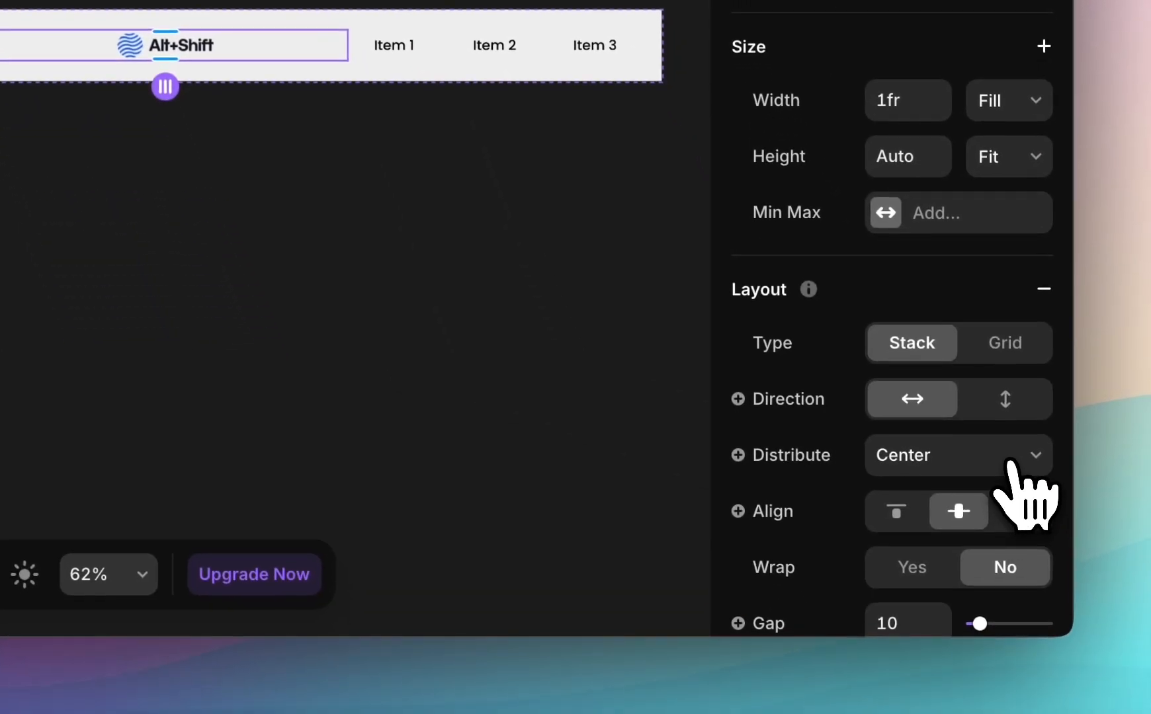
pyautogui.click(1116, 712)
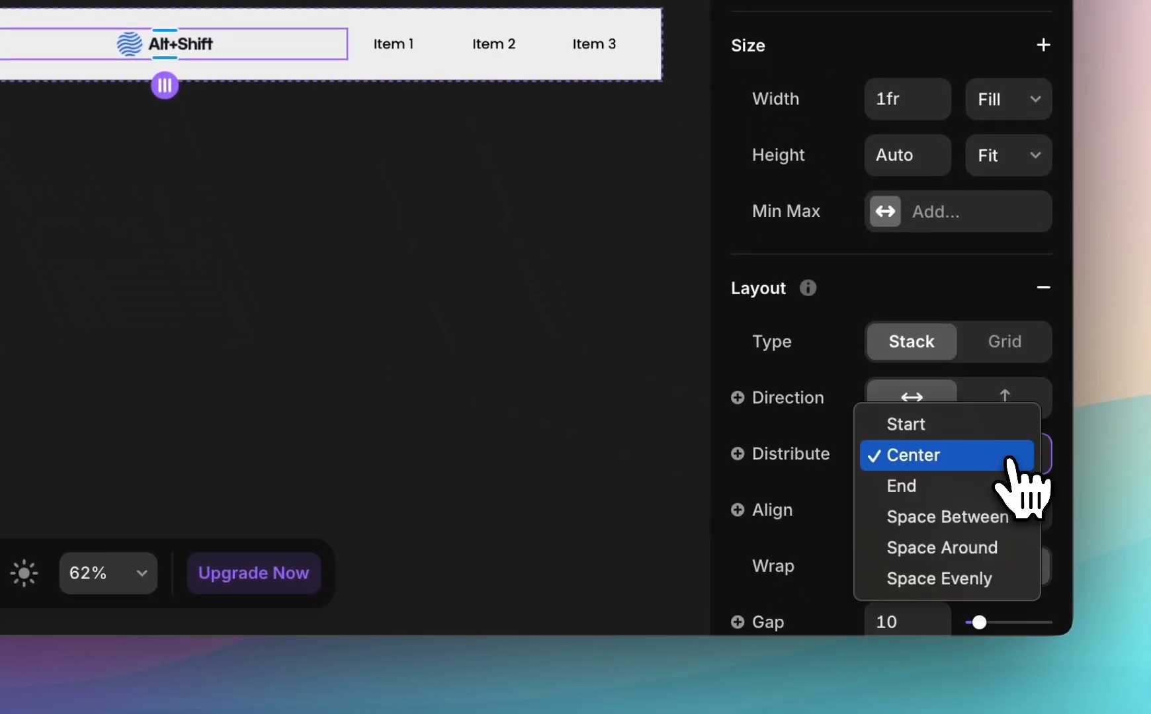
pyautogui.click(998, 431)
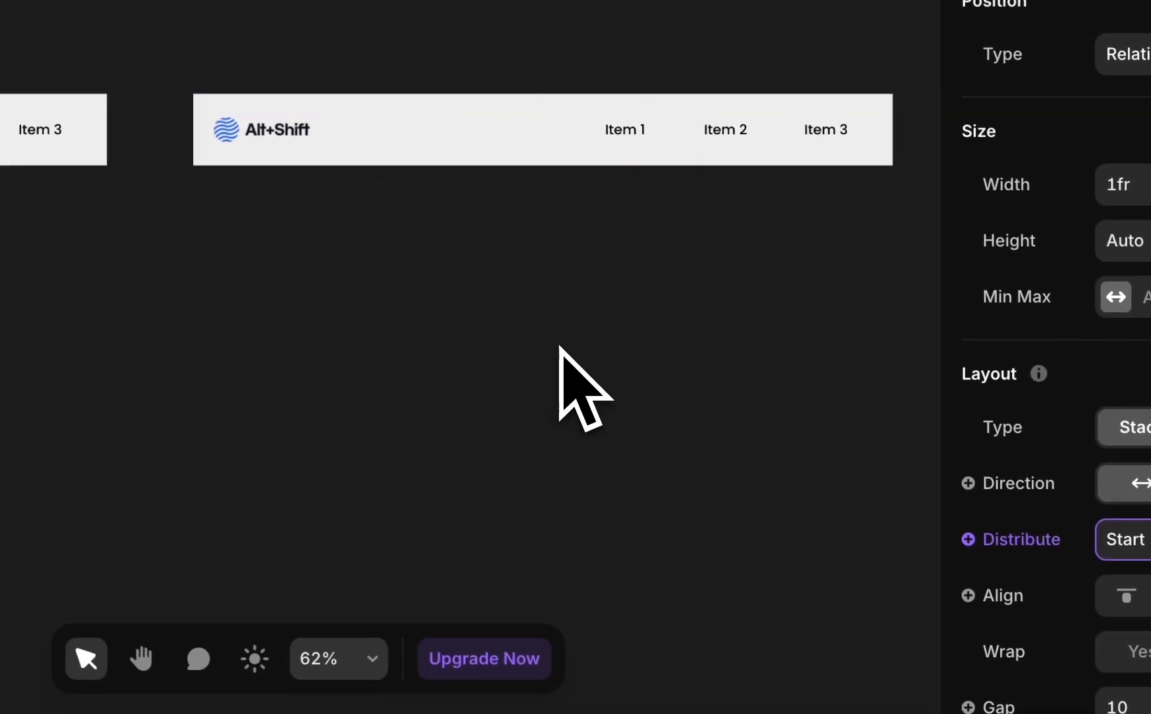
# - Set the distribution of the logo stack in the Desktop variant to Start
pyautogui.click(282, 163)
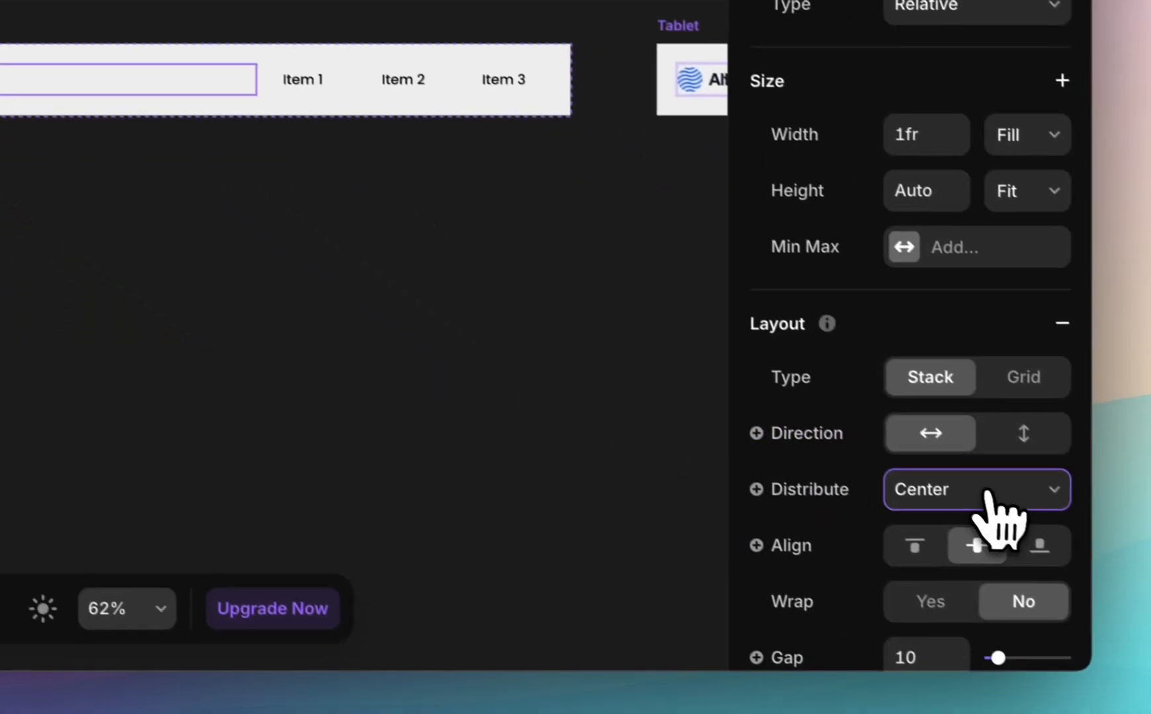
pyautogui.click(1134, 567)
pyautogui.click(967, 463)
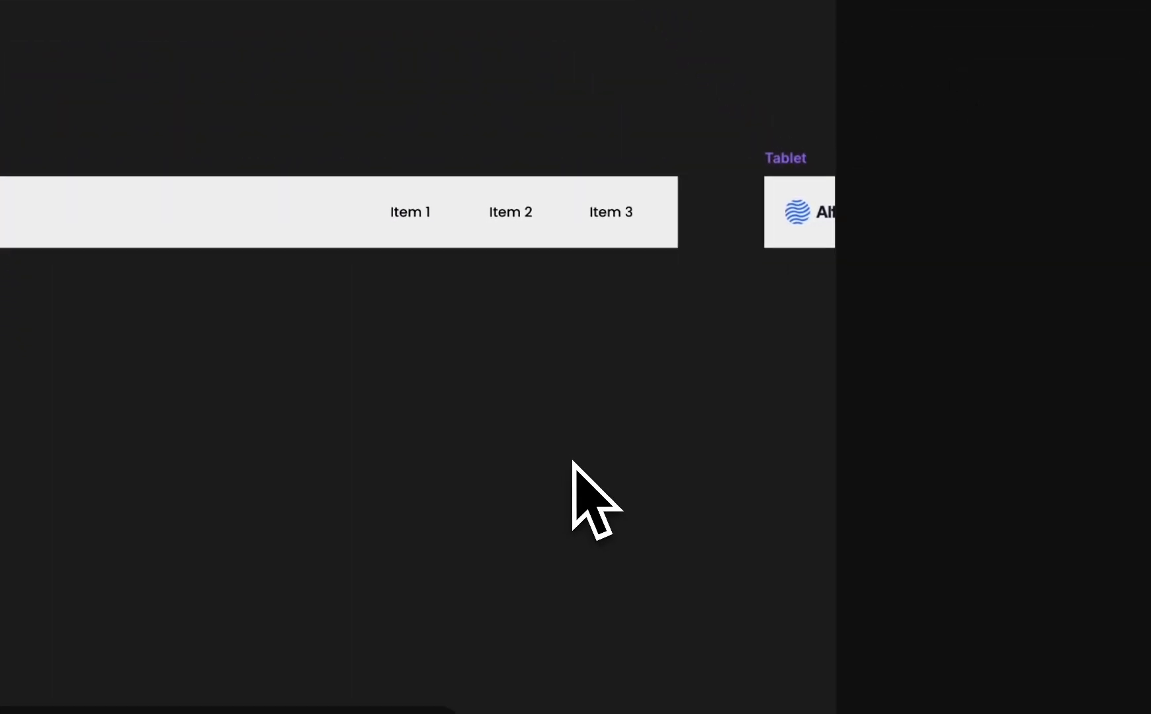
# - Add a Click 2 transition to the Phone Closed variant's Menu Icon that sets the variant to Phone
pyautogui.hscroll(10, 577, 465)
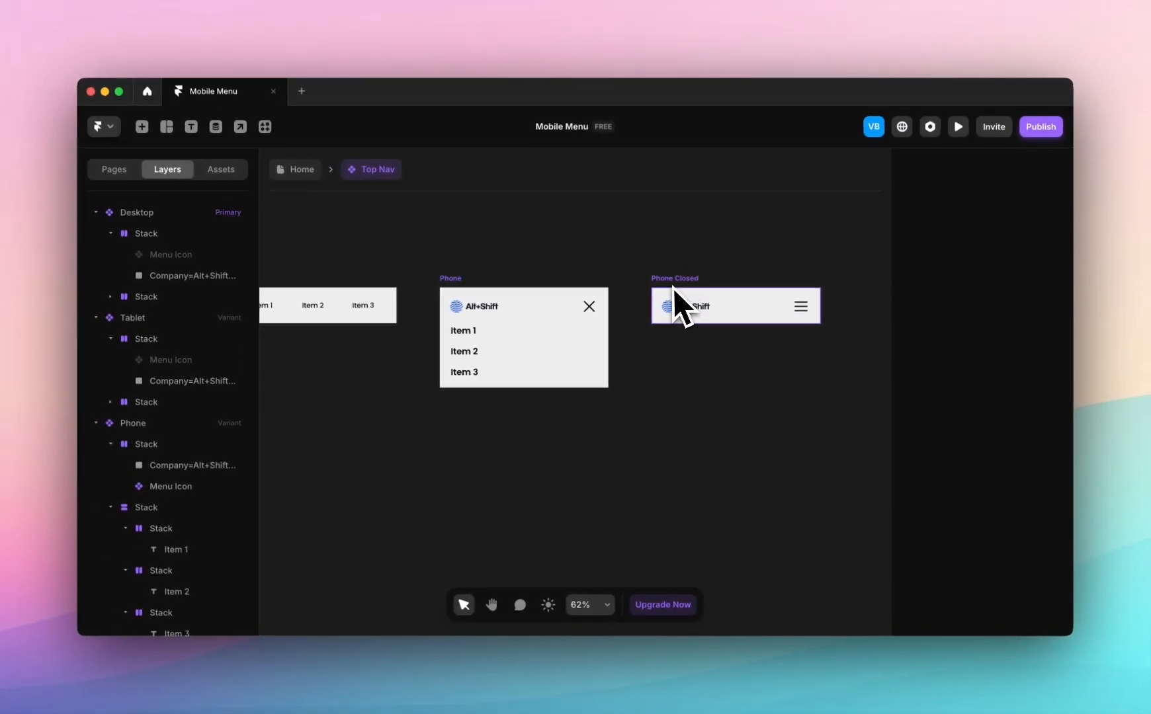
pyautogui.click(679, 291)
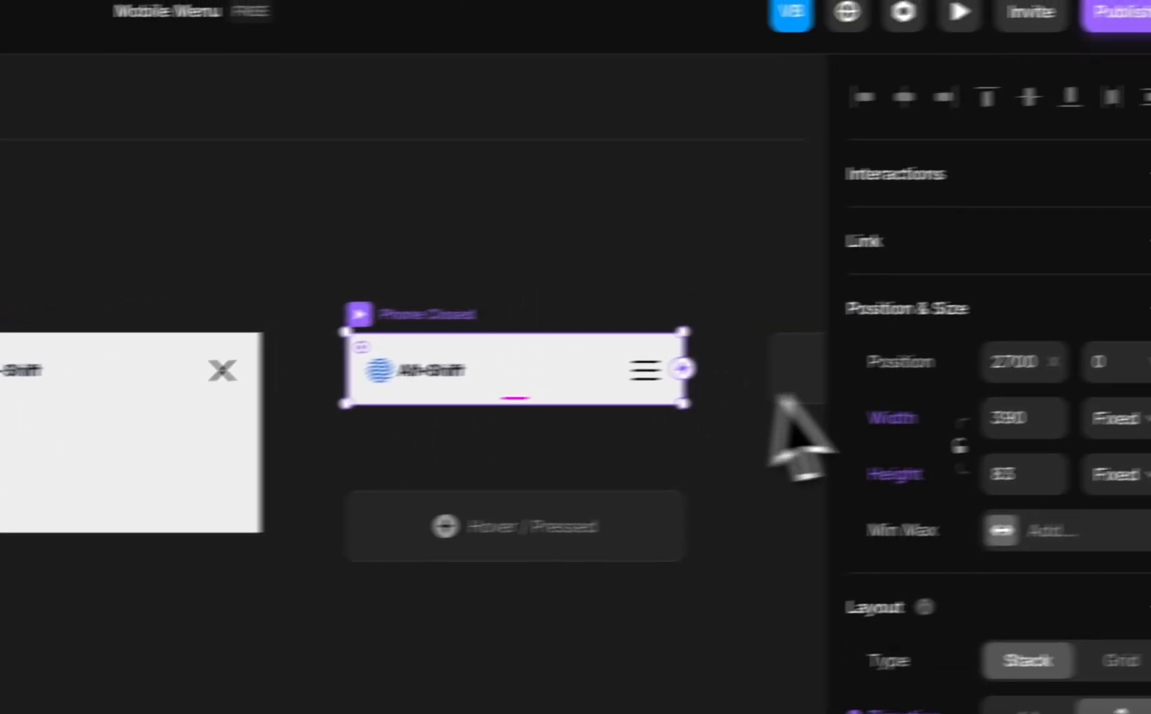
pyautogui.click(545, 393)
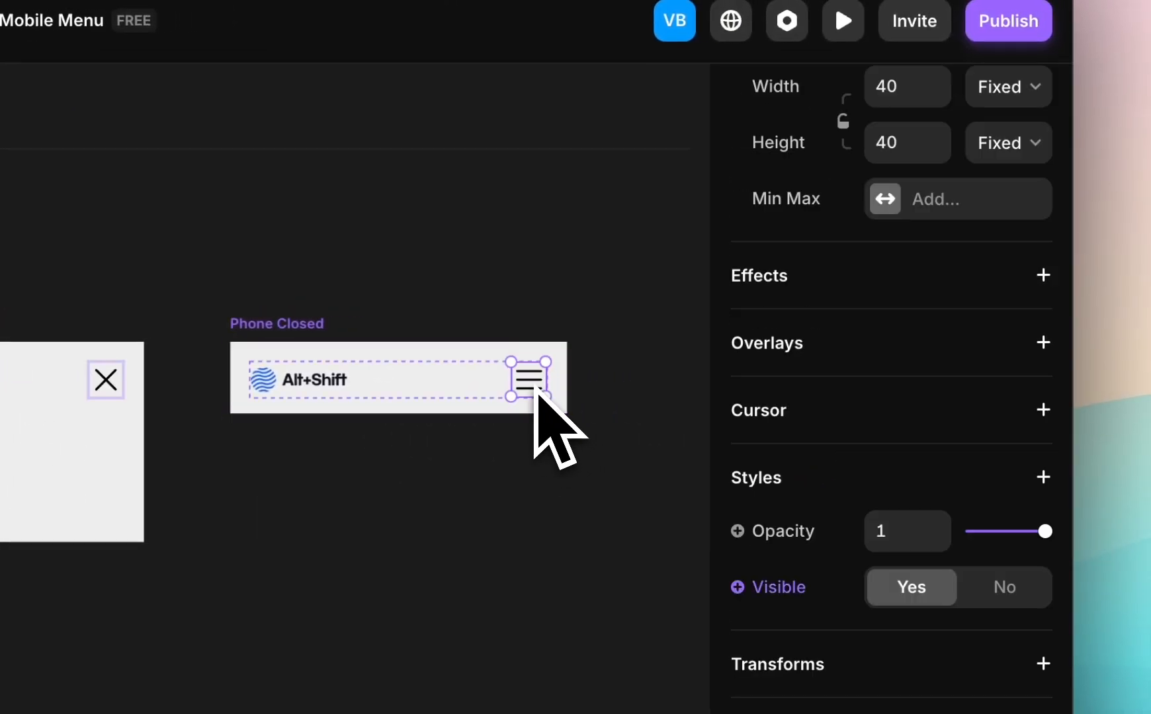
pyautogui.scroll(6, 1042, 311)
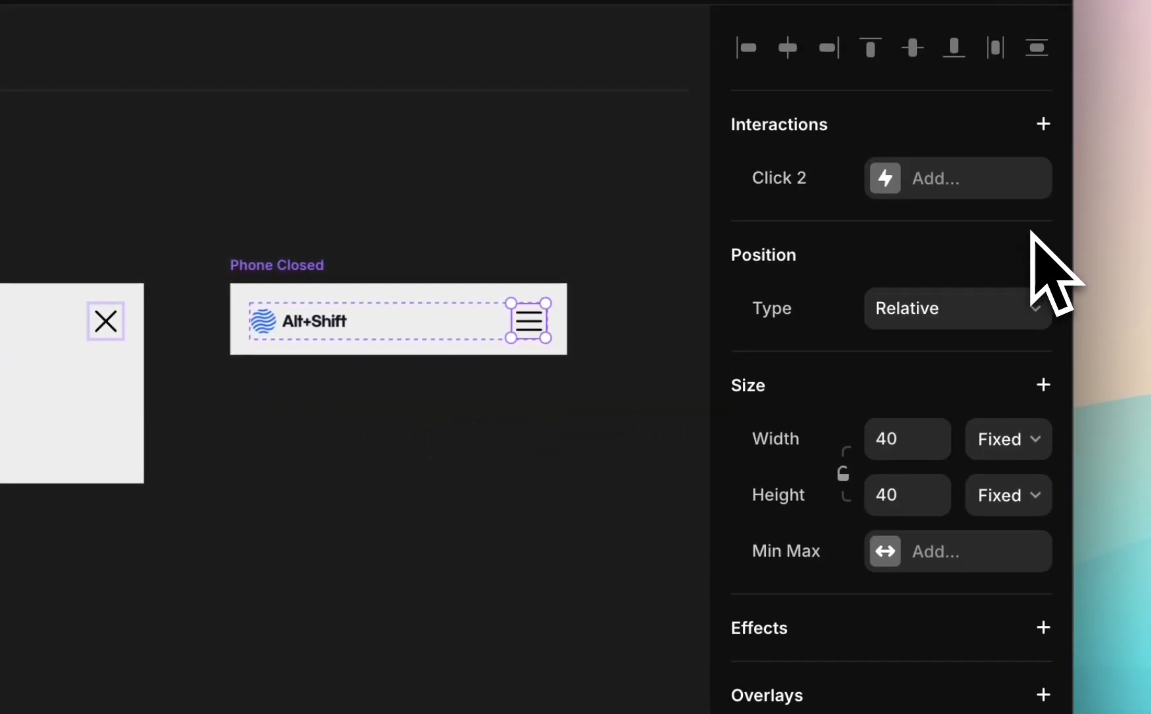
pyautogui.click(985, 179)
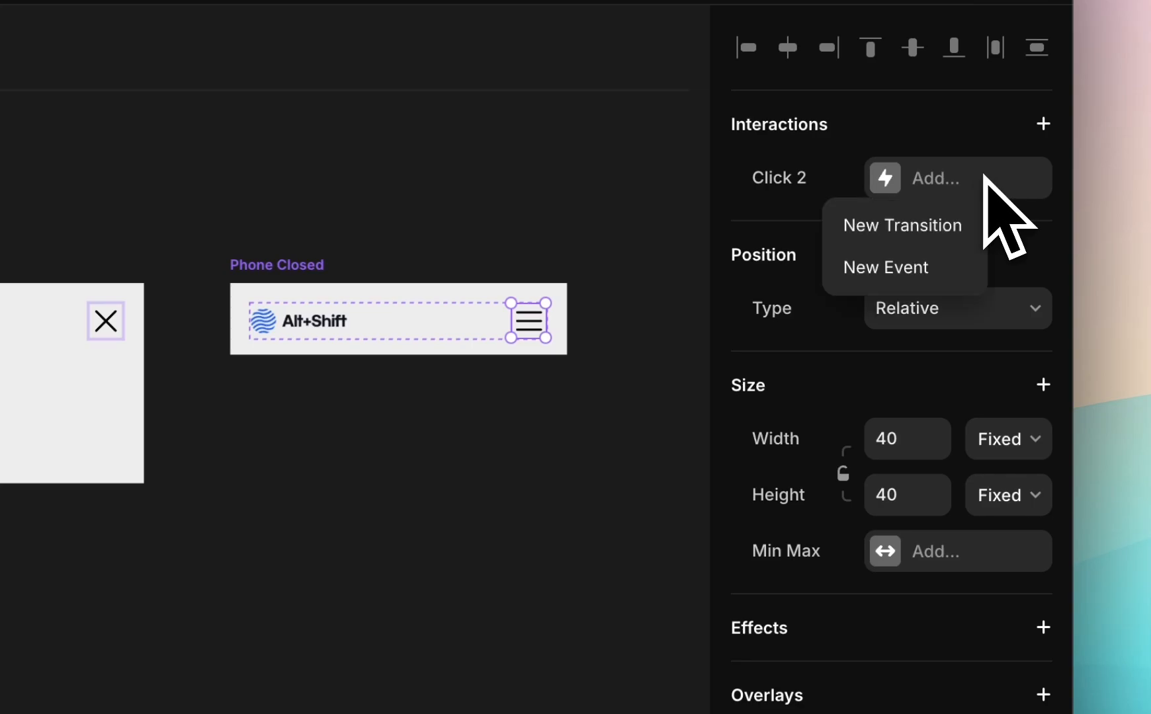
pyautogui.click(952, 231)
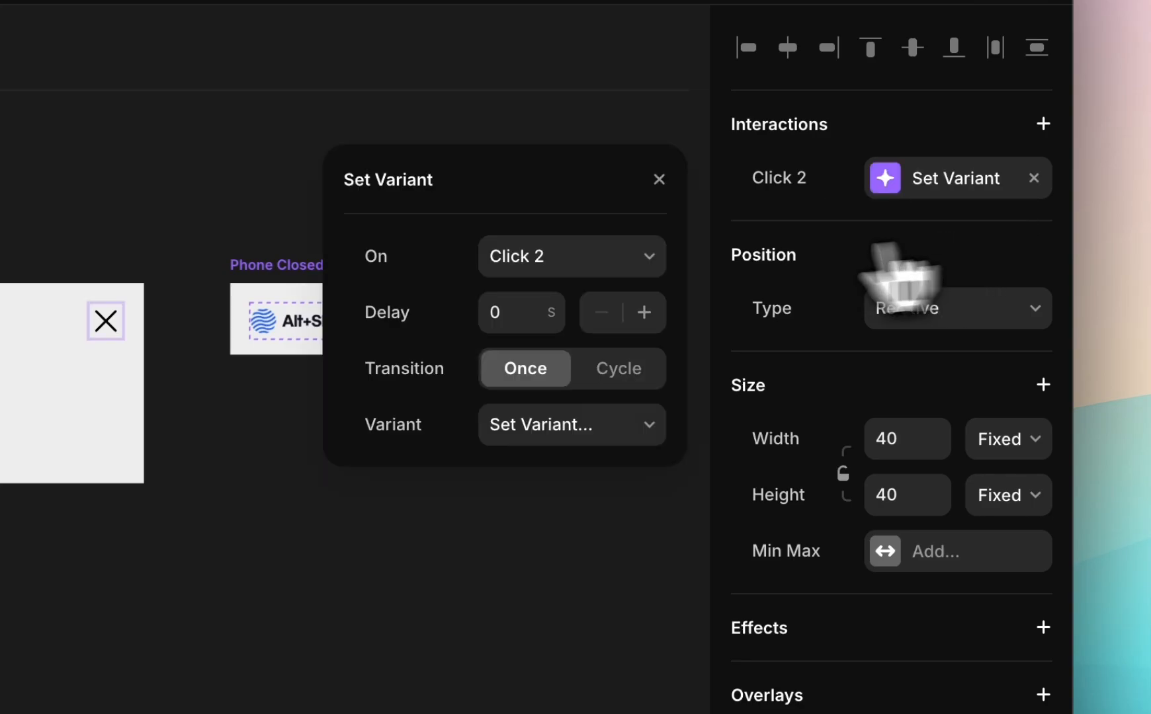
pyautogui.click(587, 425)
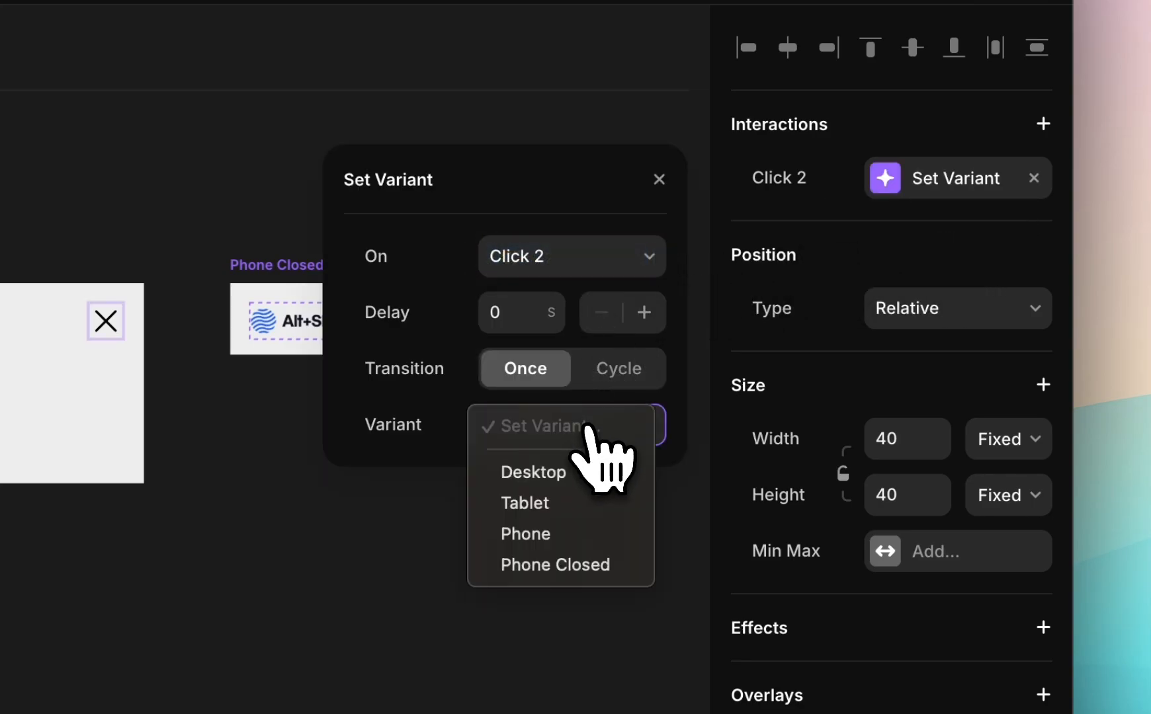
pyautogui.click(582, 536)
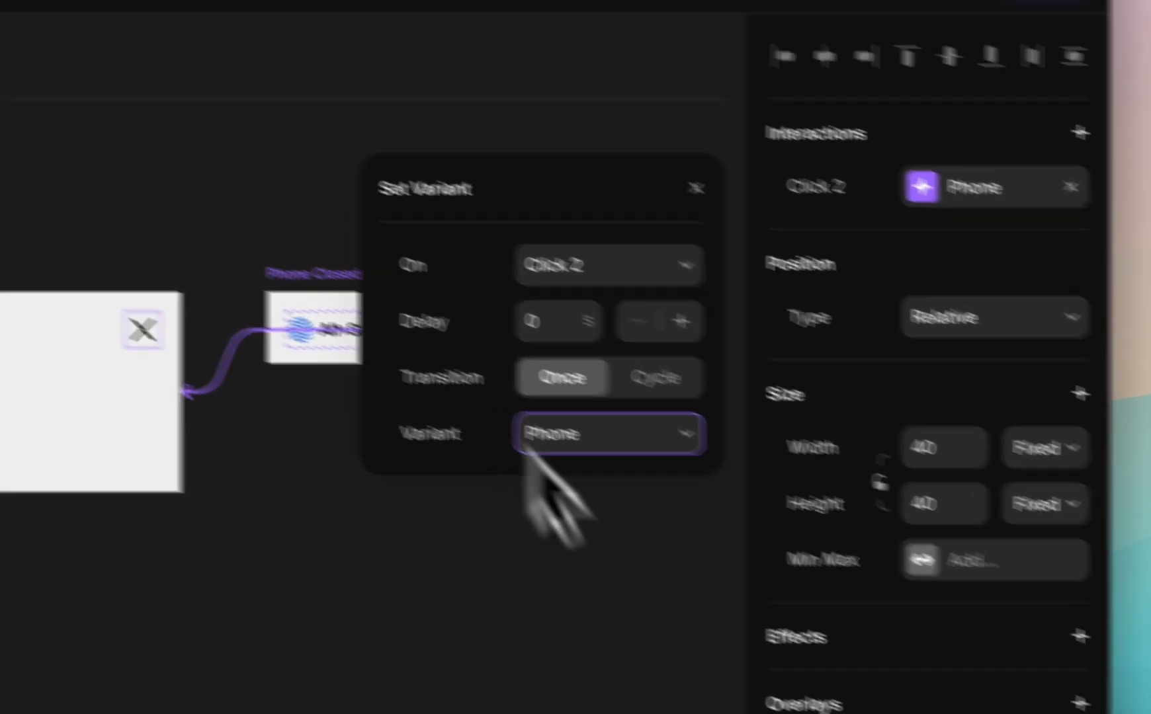
# - Add a Click 2 transition to the Phone variant's Menu Icon that sets the variant to Phone Closed
pyautogui.click(140, 155)
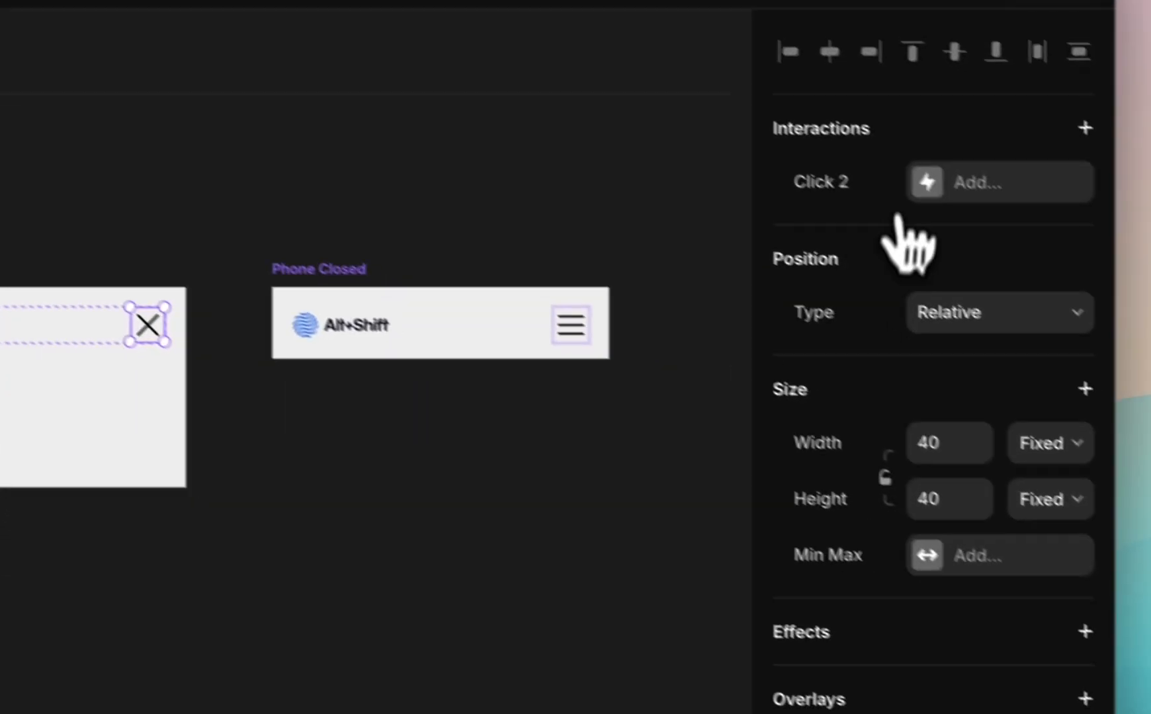
pyautogui.click(1147, 326)
pyautogui.click(935, 225)
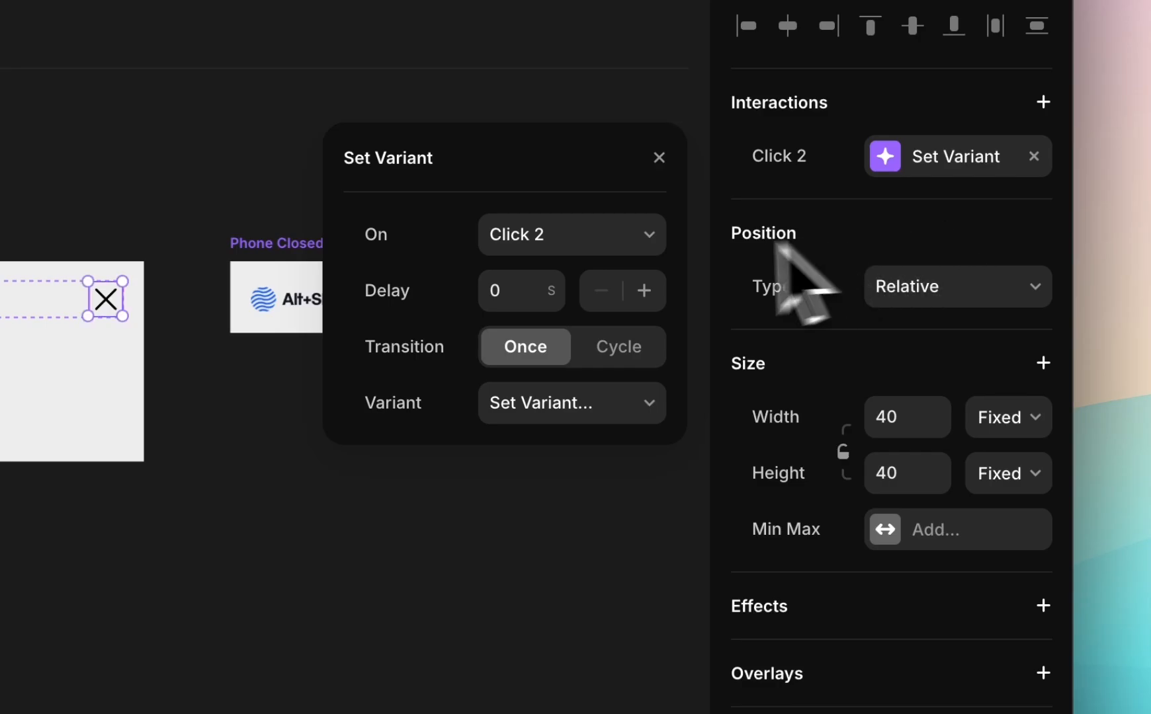
pyautogui.click(624, 400)
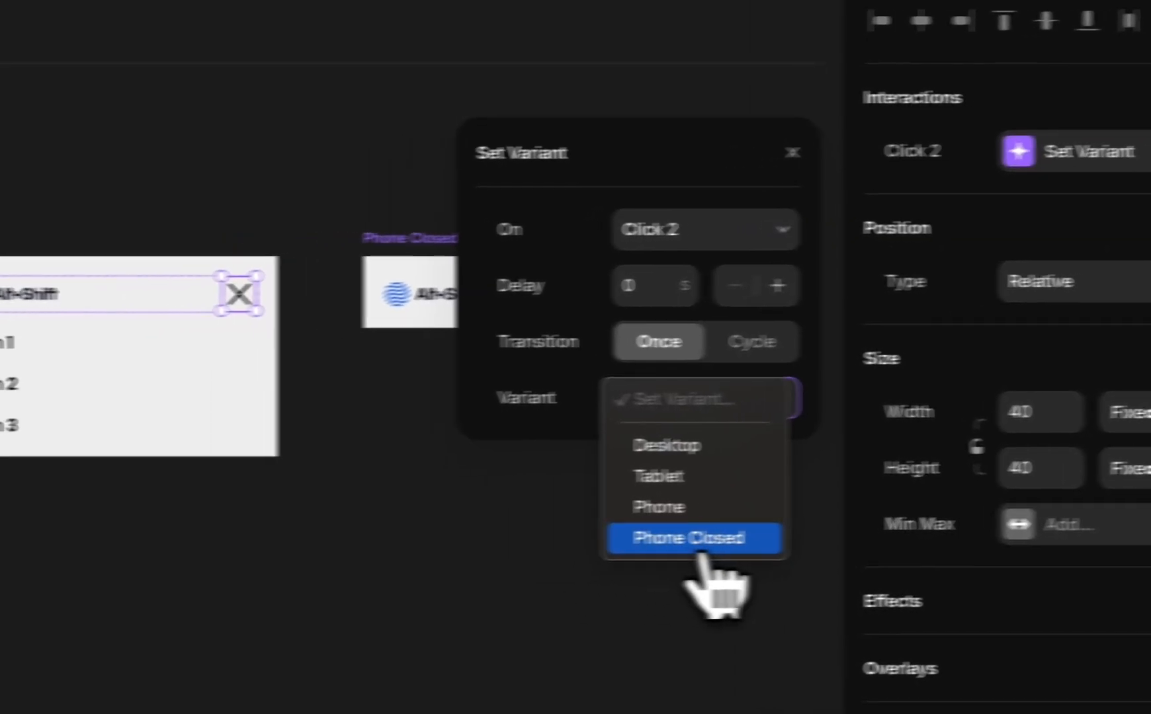
pyautogui.click(555, 543)
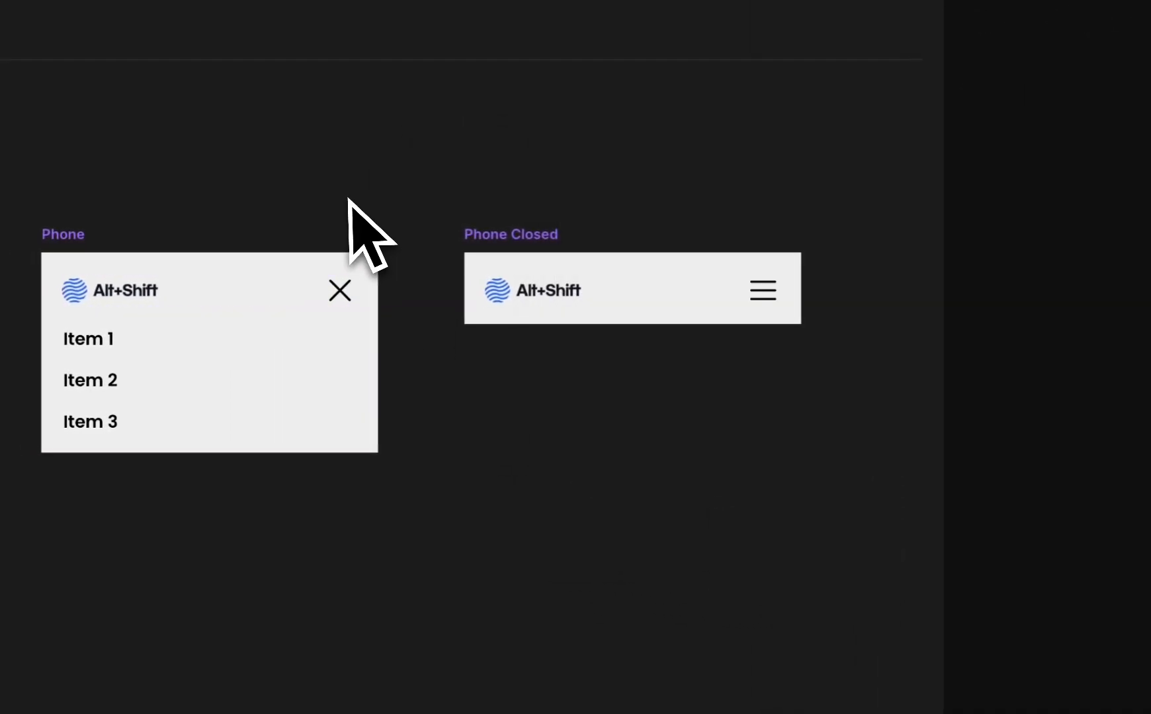
pyautogui.click(501, 233)
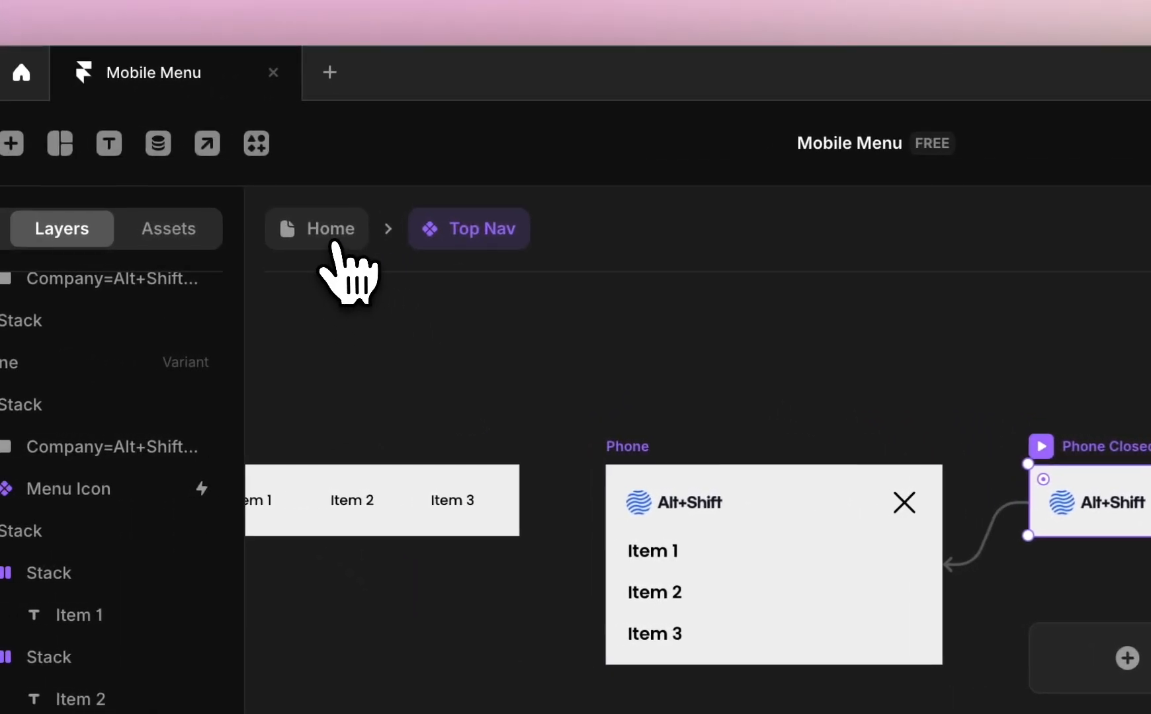
# - On the Home page's Phone breakpoint, set the Top Nav's height to Fit Content and its variant to Phone Closed
pyautogui.click(334, 236)
pyautogui.hscroll(15, 745, 447)
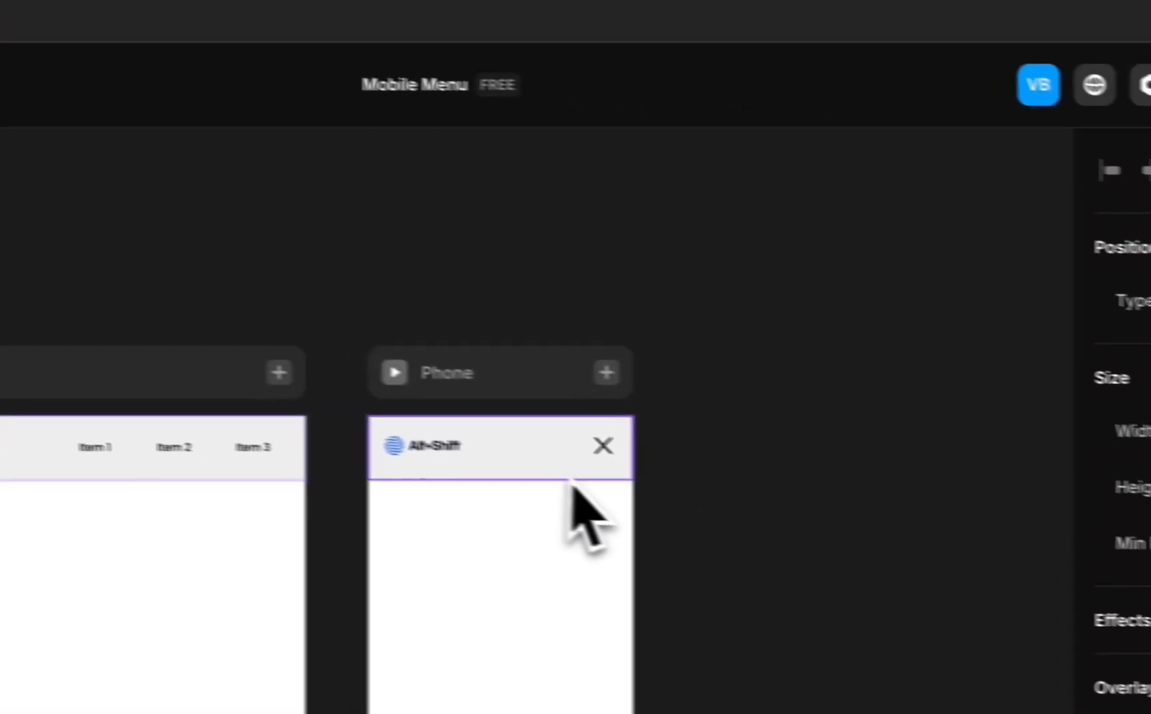
pyautogui.click(508, 465)
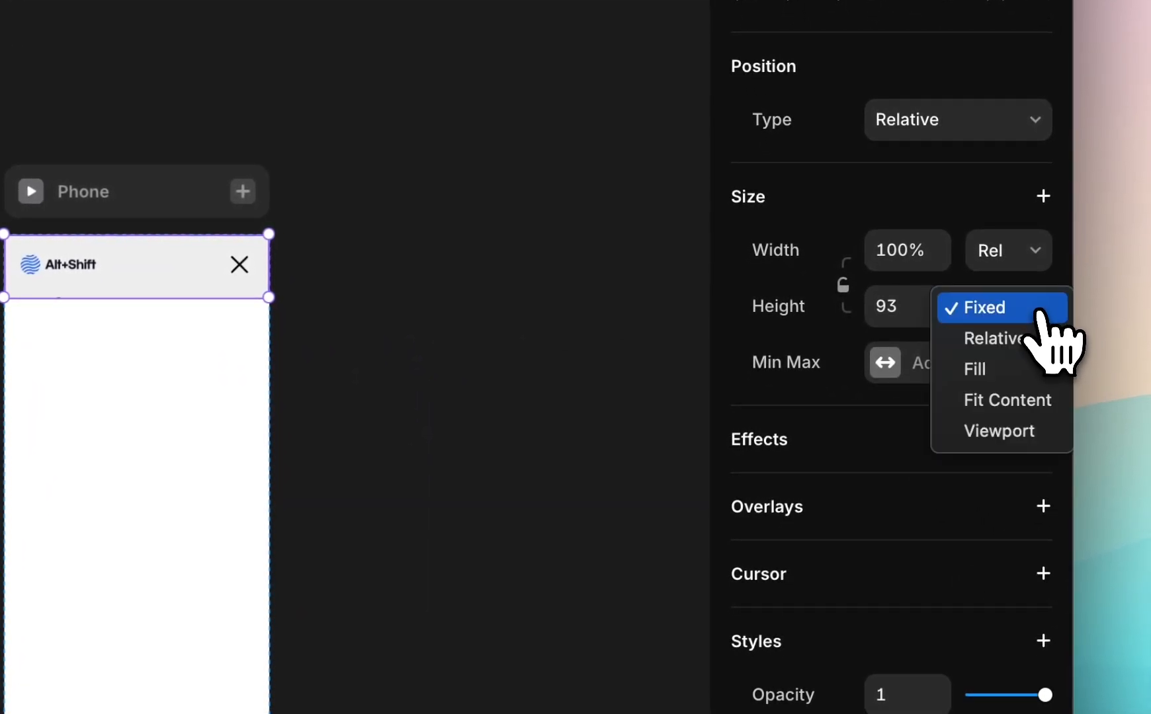
pyautogui.click(1025, 404)
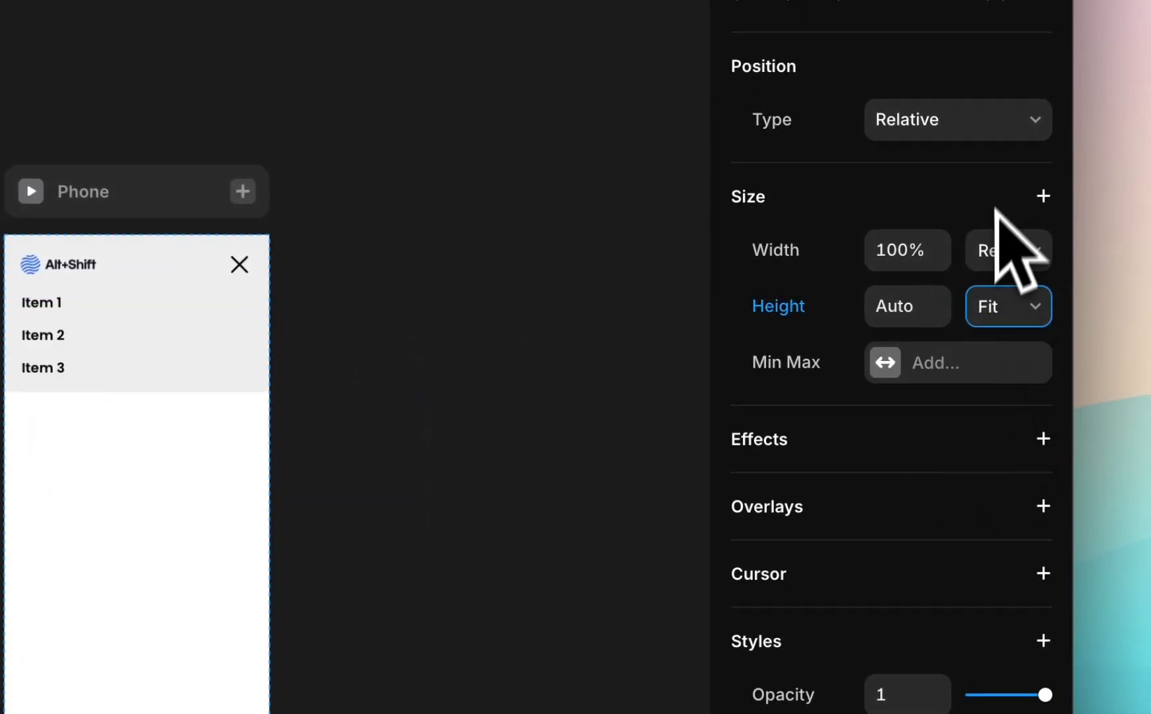
pyautogui.scroll(-5, 1005, 463)
pyautogui.click(1016, 602)
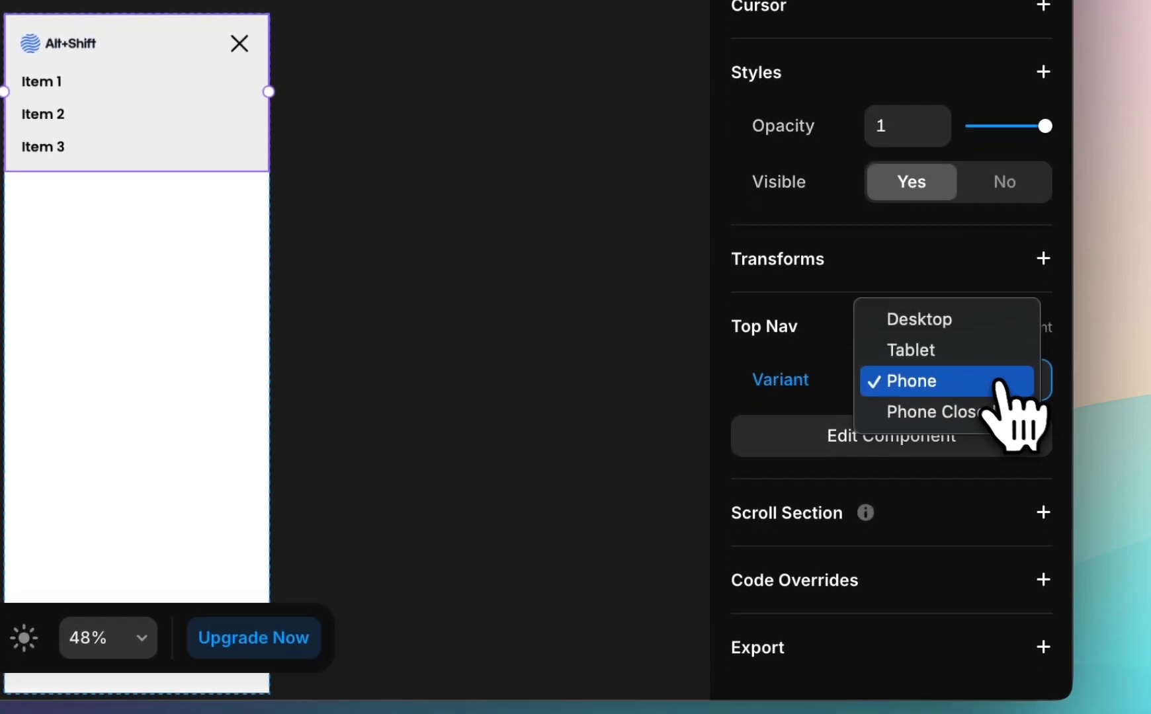
pyautogui.click(1001, 390)
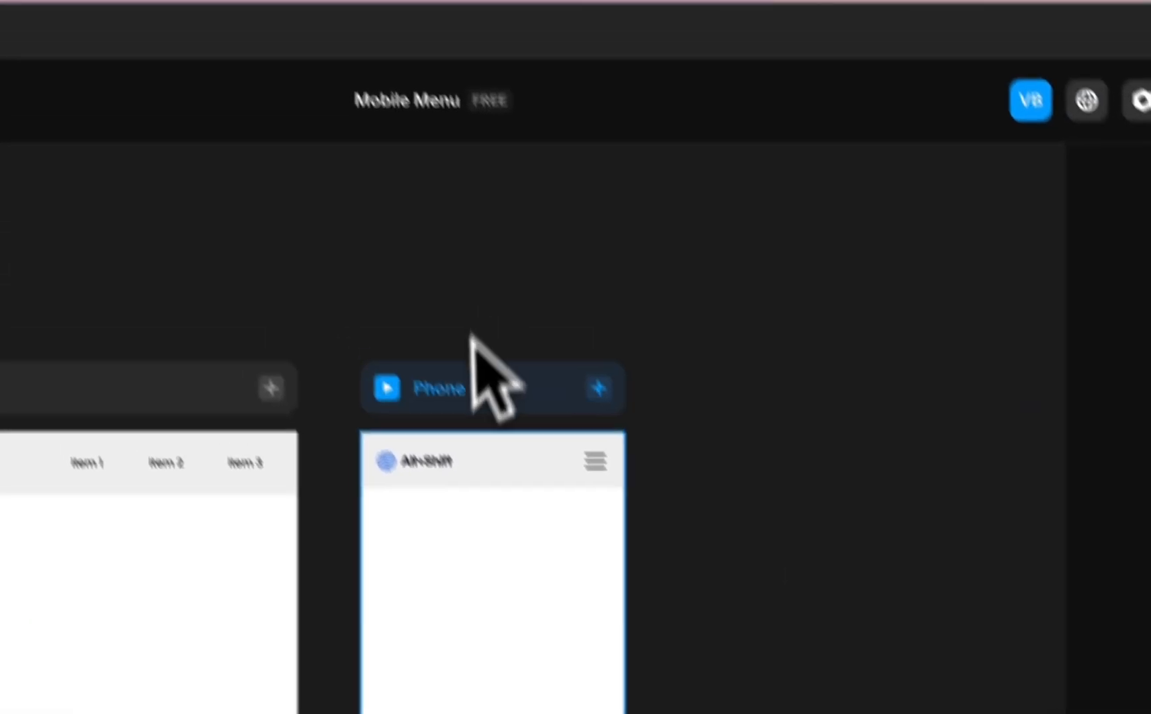
# - Preview the Phone breakpoint, test opening and closing the menu with its icon, and return to the canvas
pyautogui.press('super+p')
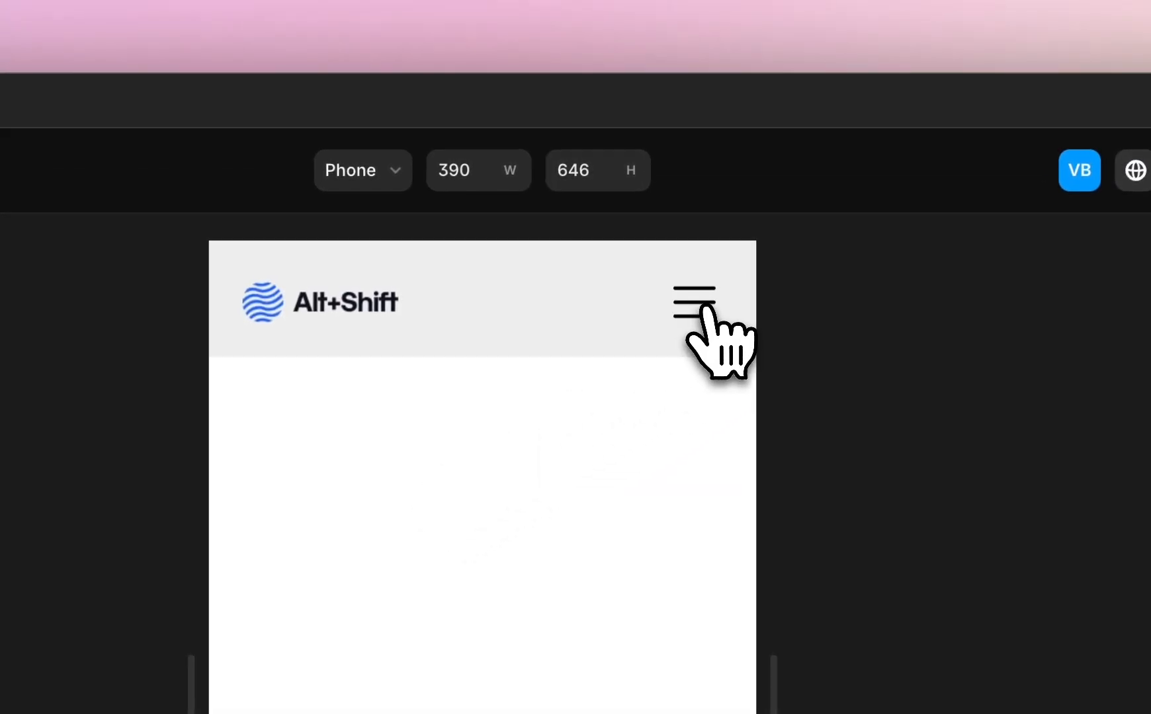
pyautogui.click(704, 308)
pyautogui.click(703, 307)
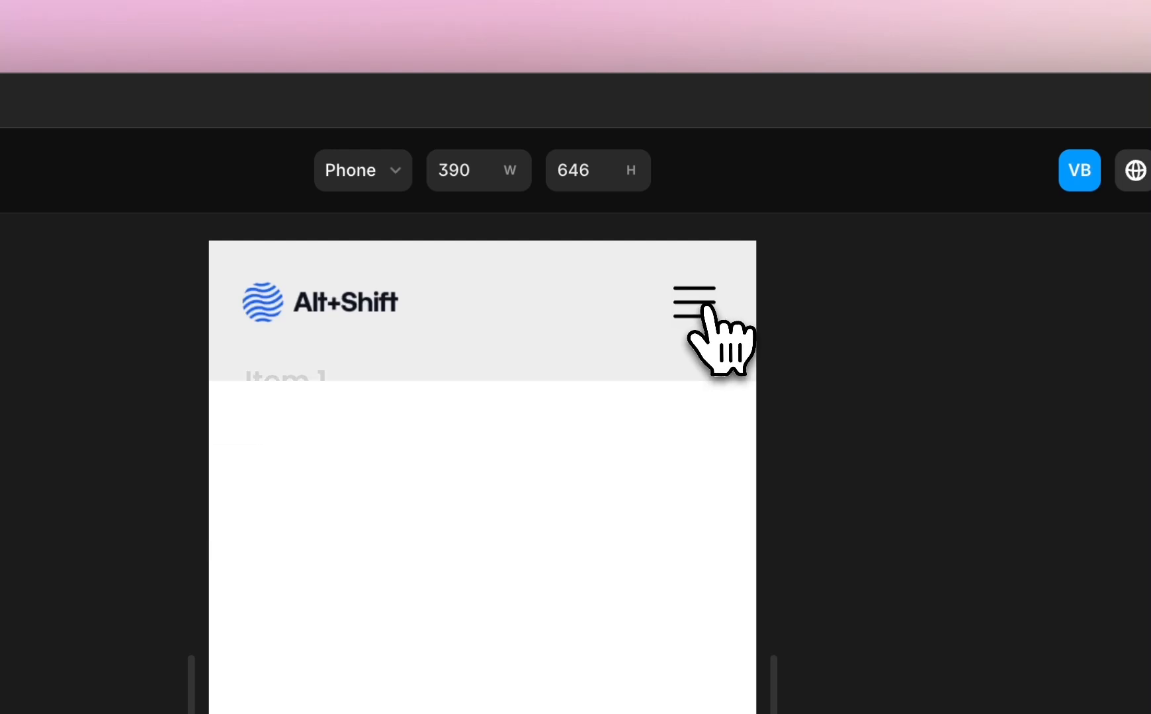
pyautogui.click(707, 320)
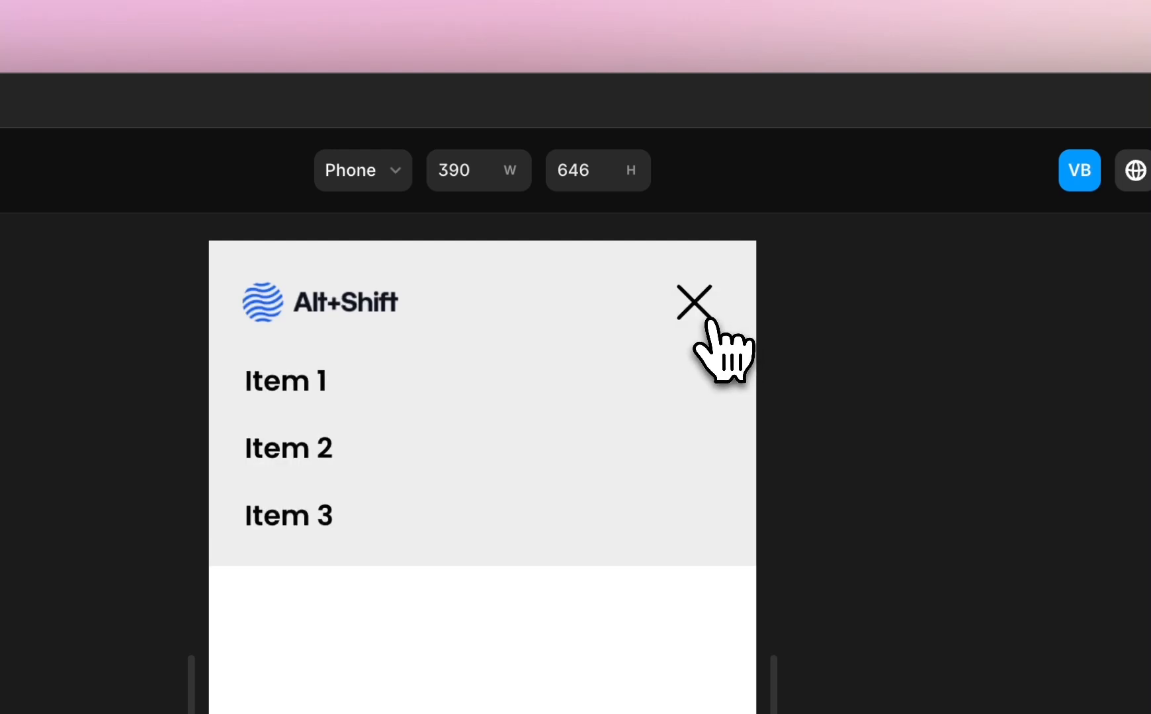
pyautogui.click(710, 320)
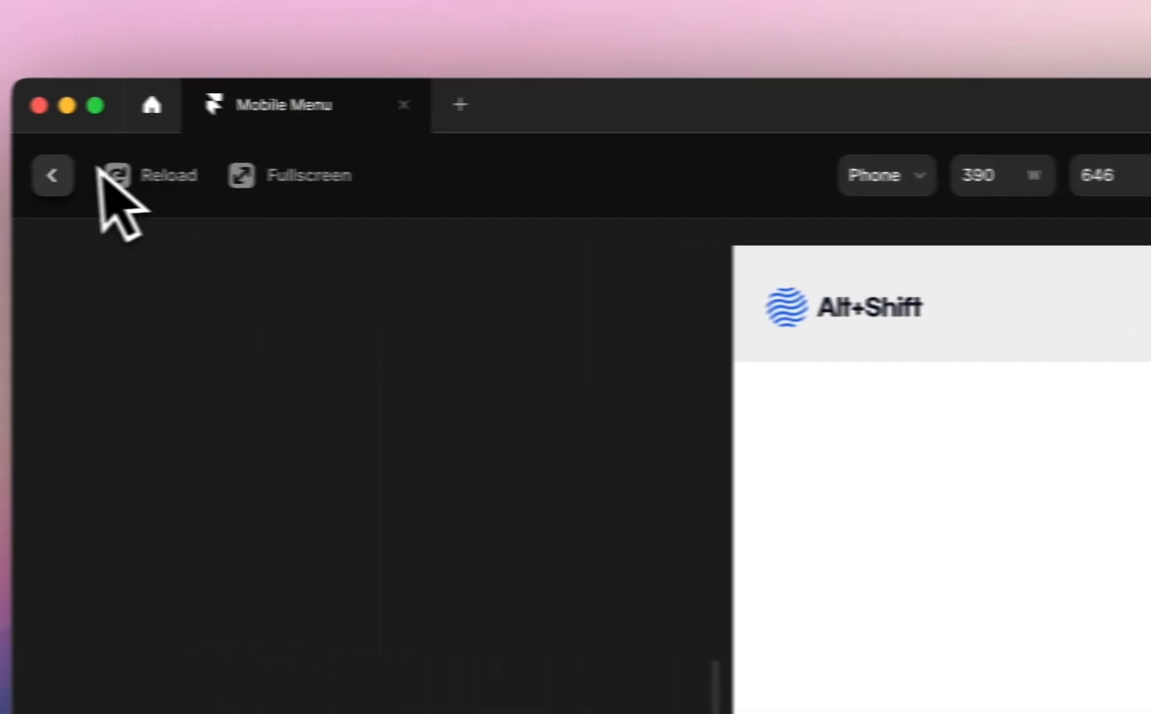
pyautogui.click(60, 176)
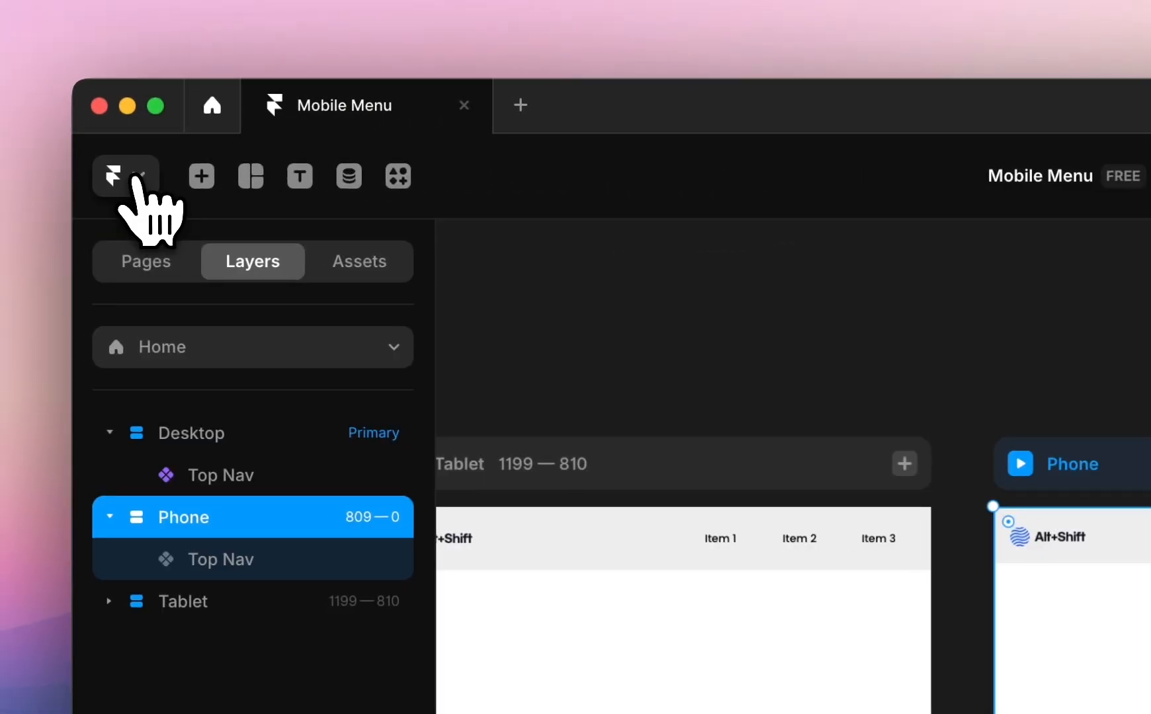
# - Open the Top Nav component for editing and change the Phone Closed variant's fill to white (#FFFFFF)
pyautogui.click(1116, 555)
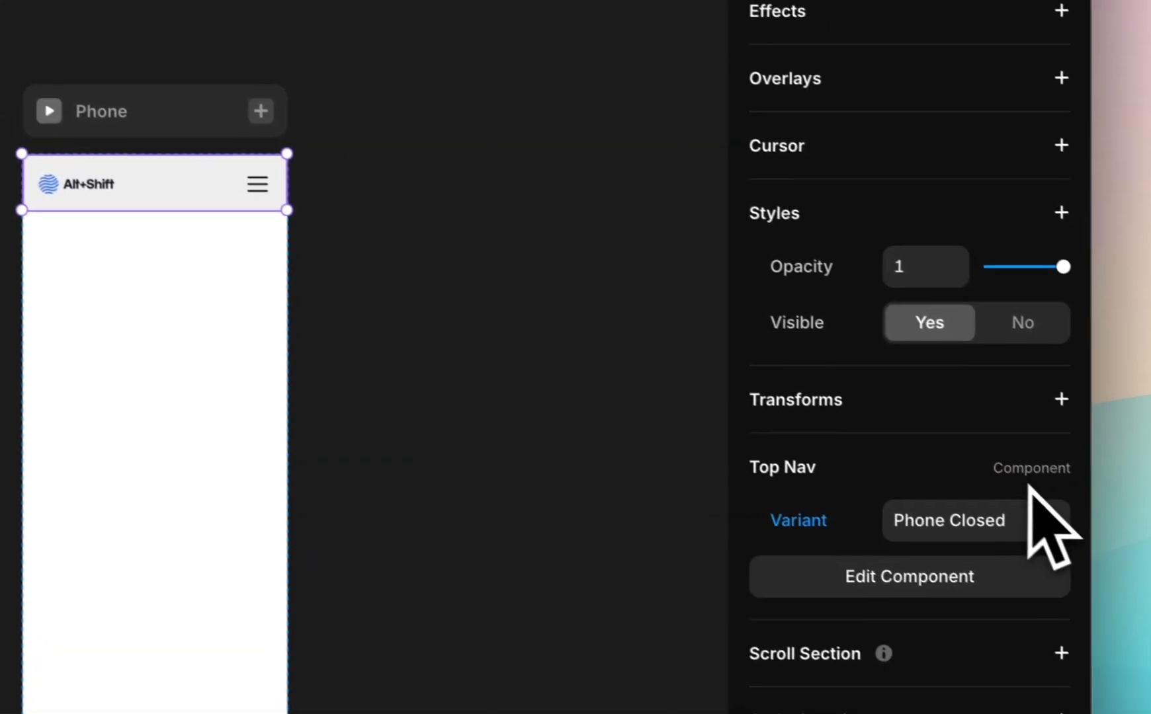
pyautogui.scroll(5, 1035, 473)
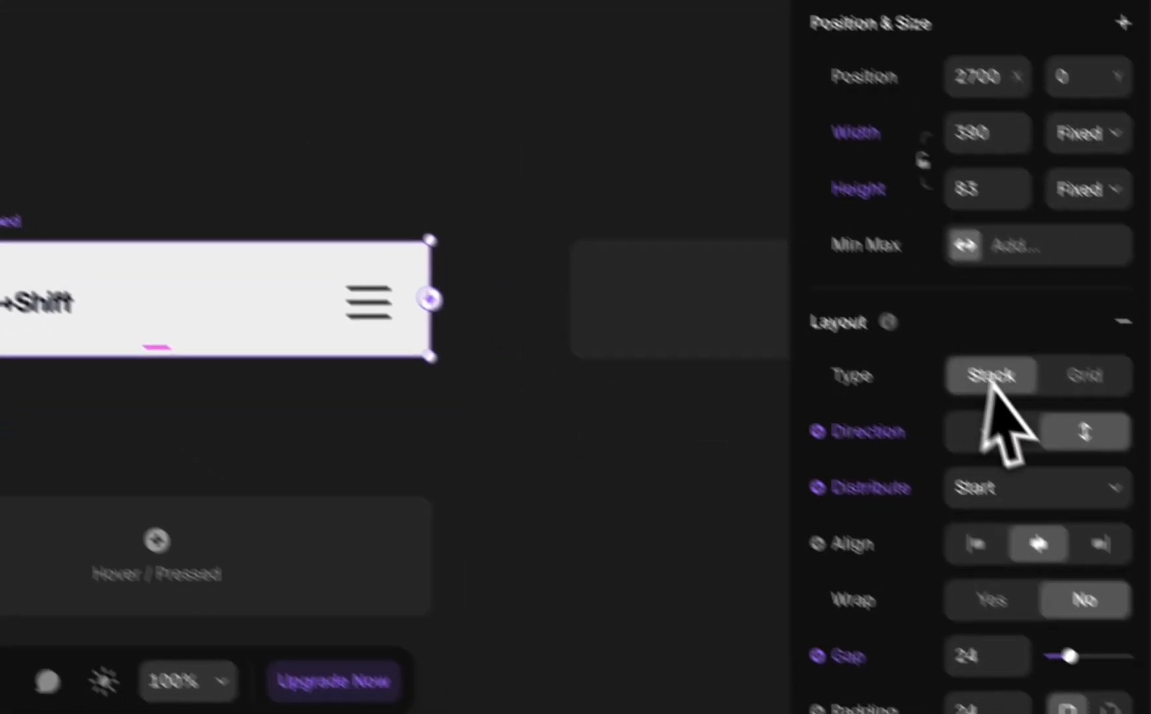
pyautogui.scroll(-10, 979, 384)
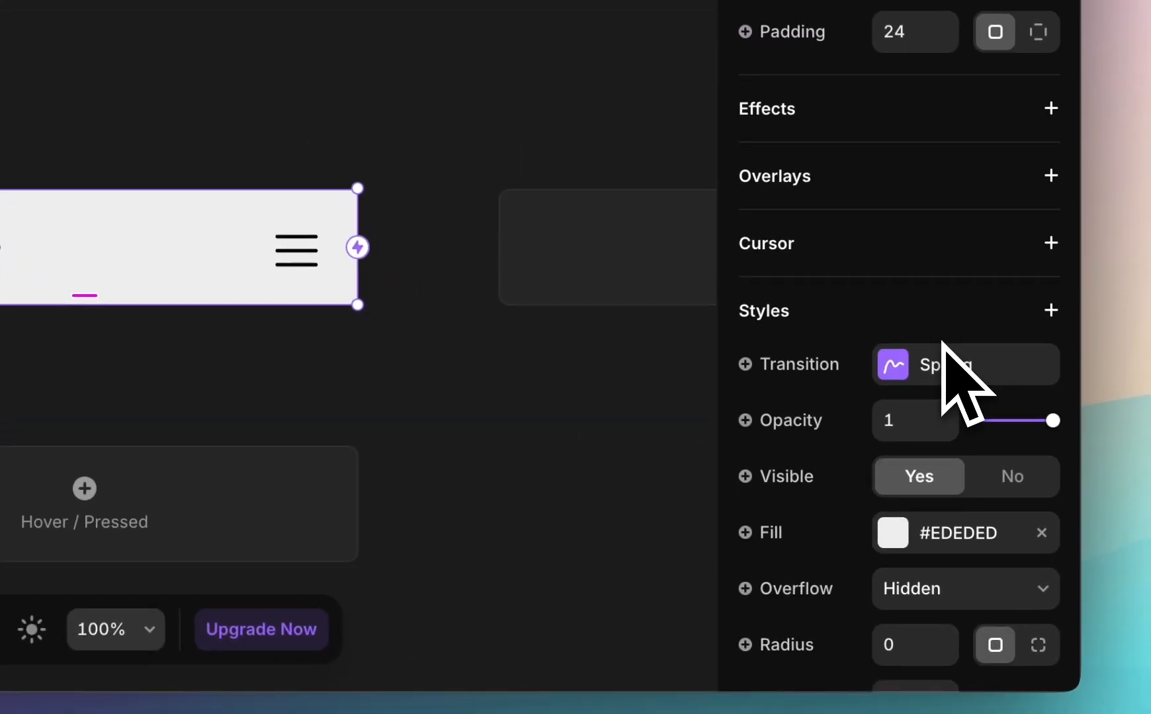
pyautogui.click(908, 530)
pyautogui.moveTo(463, 285); pyautogui.dragTo(272, 145)
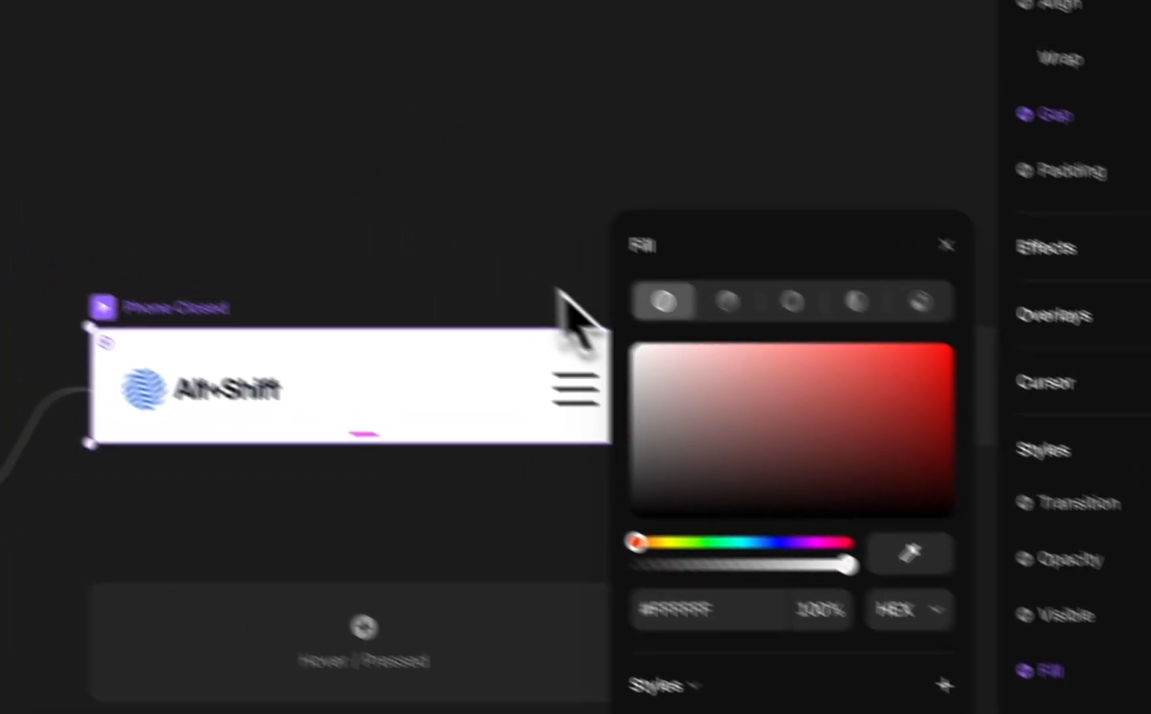
# - Change the fill of the open Phone variant to white
pyautogui.hscroll(-8, 238, 73)
pyautogui.click(486, 394)
pyautogui.click(340, 342)
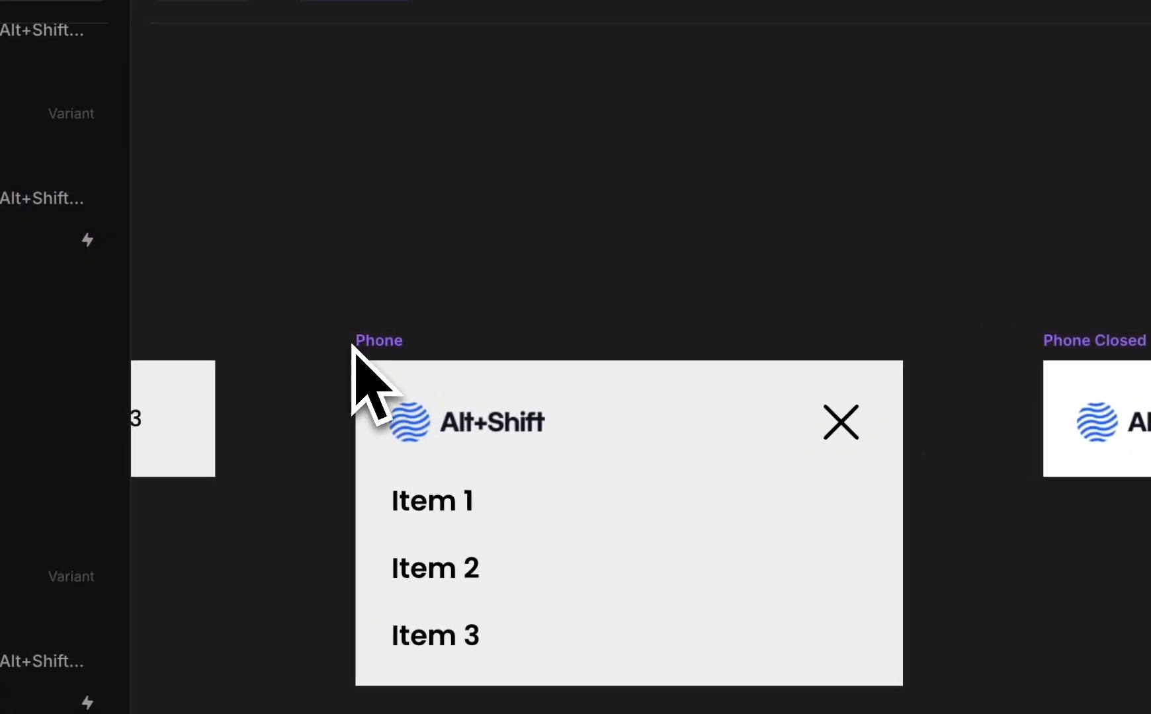
pyautogui.click(382, 341)
pyautogui.scroll(-7, 964, 414)
pyautogui.click(897, 467)
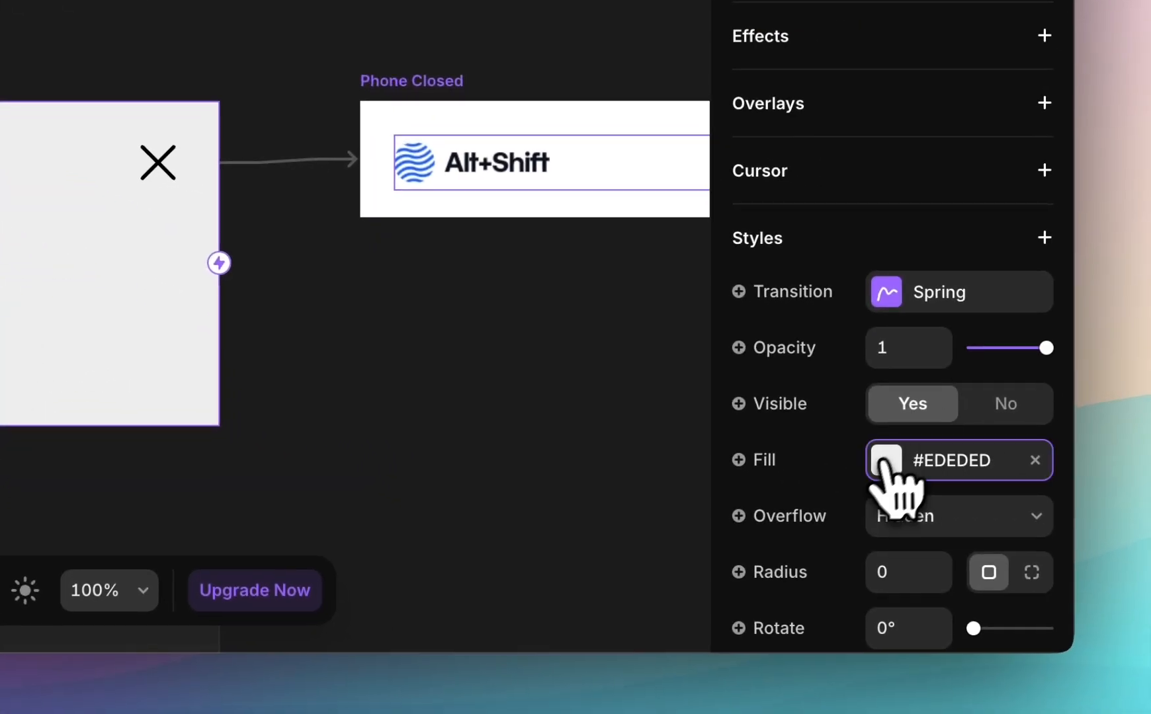
pyautogui.moveTo(548, 305); pyautogui.dragTo(298, 132)
pyautogui.click(598, 268)
# - Change the Tablet variant's fill to white
pyautogui.hscroll(-10, 602, 281)
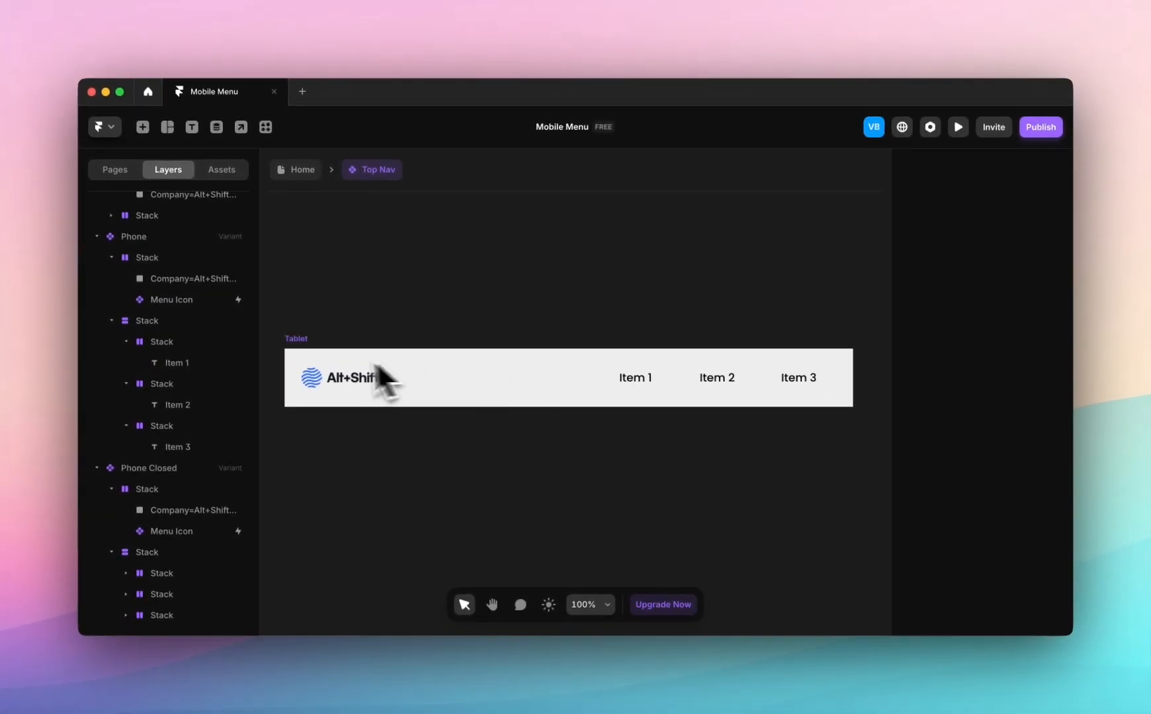
pyautogui.click(299, 340)
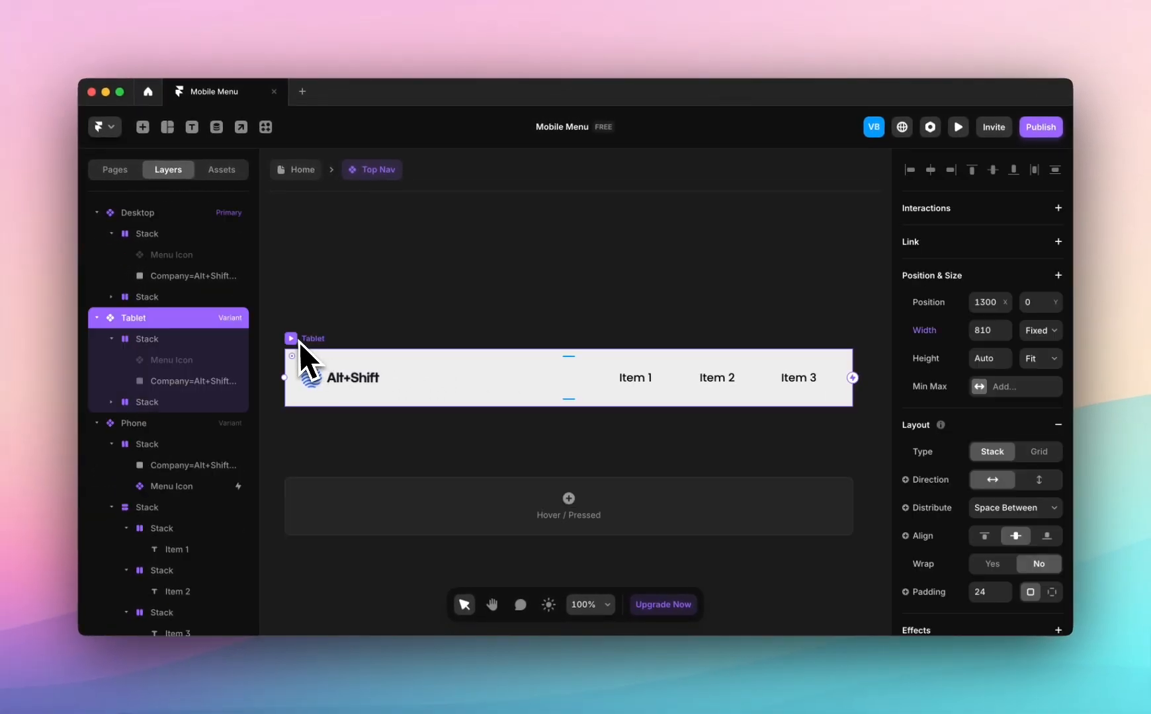
pyautogui.scroll(-5, 1009, 529)
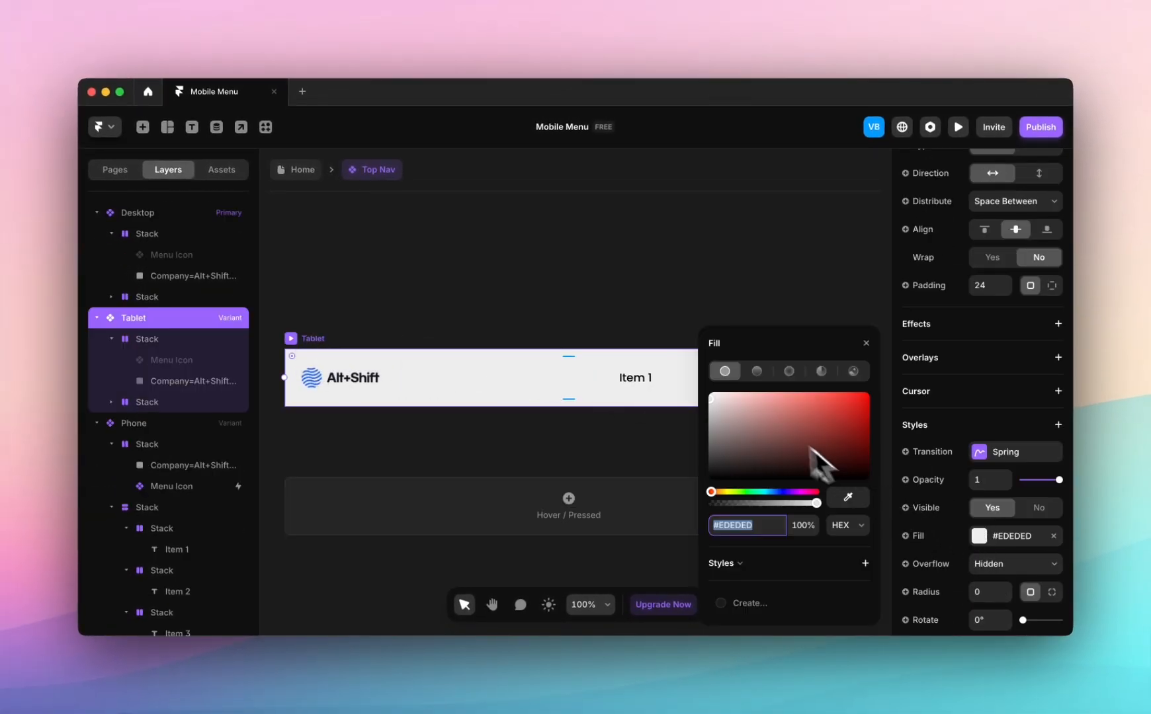
pyautogui.click(664, 310)
# - Change the Desktop primary variant's fill to white
pyautogui.hscroll(-10, 475, 365)
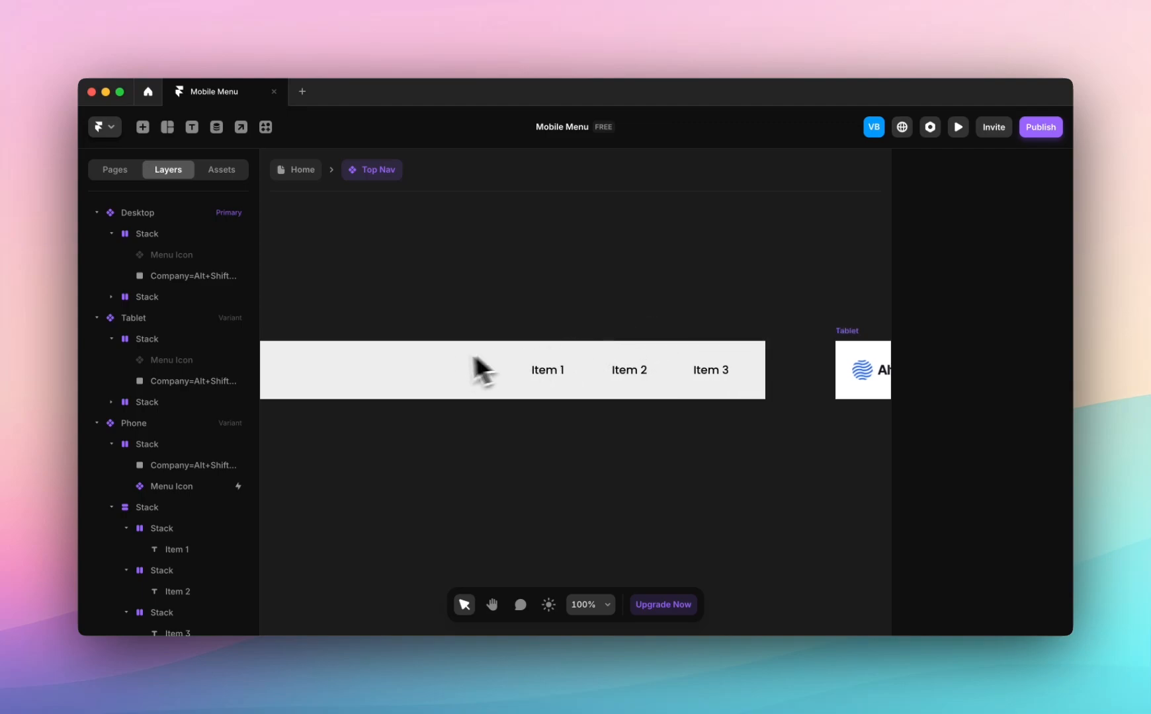
pyautogui.click(454, 339)
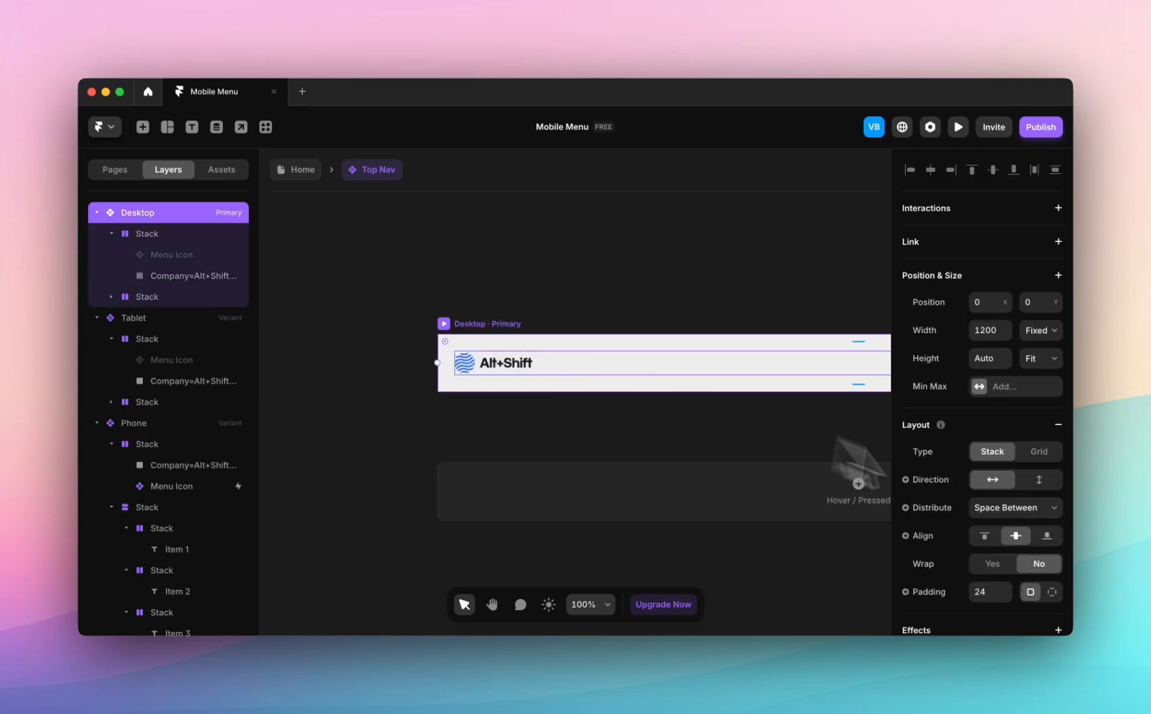
pyautogui.scroll(-5, 1022, 575)
pyautogui.click(991, 565)
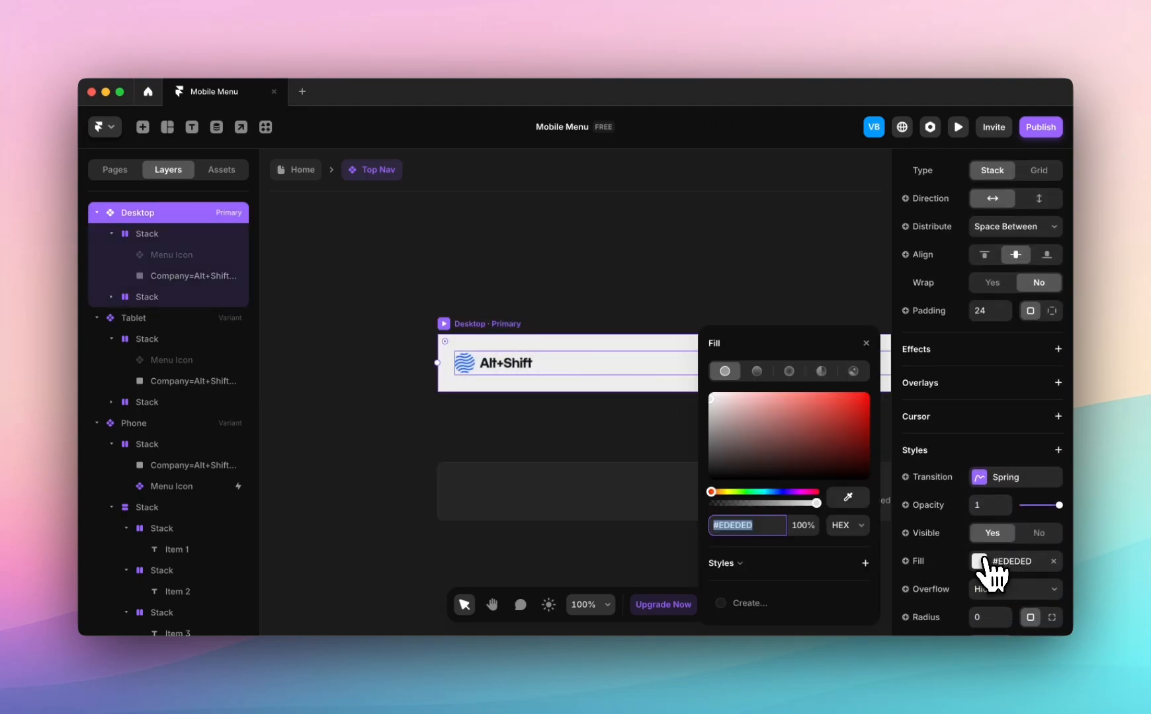
pyautogui.moveTo(726, 454); pyautogui.dragTo(588, 276)
pyautogui.click(586, 275)
# - Look over the Tablet, Phone and Phone Closed variants of Top Nav and return to the Home page
pyautogui.scroll(-5, 586, 275)
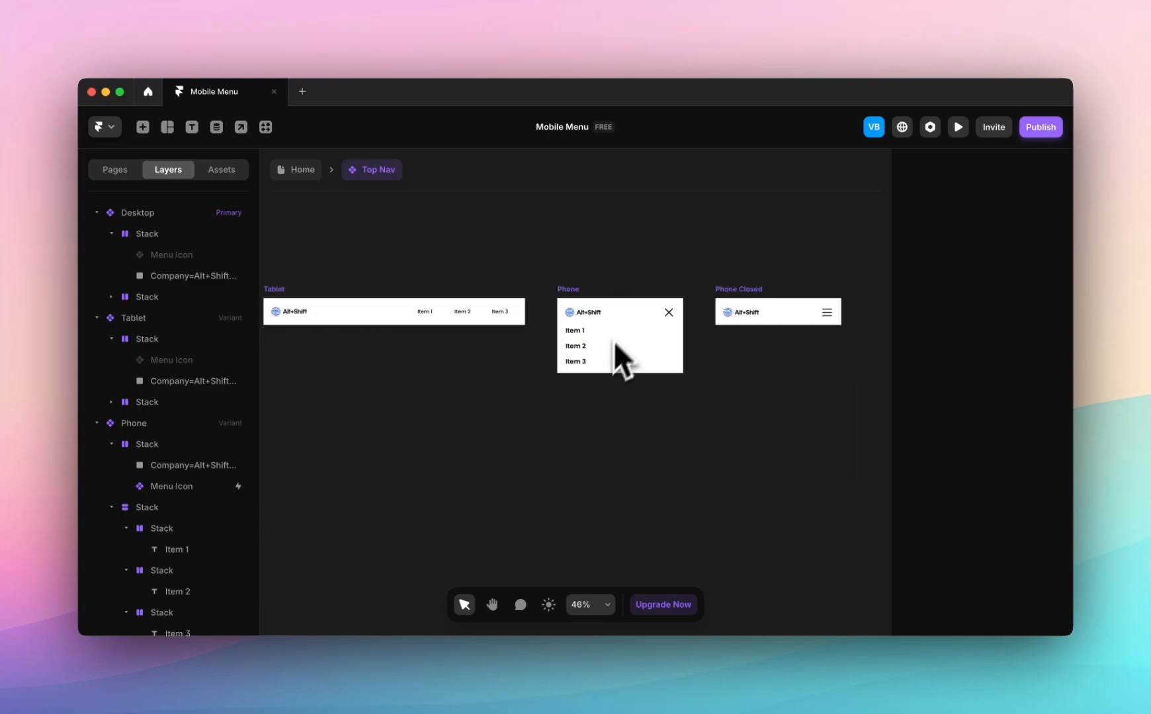
pyautogui.scroll(3, 582, 342)
pyautogui.click(570, 276)
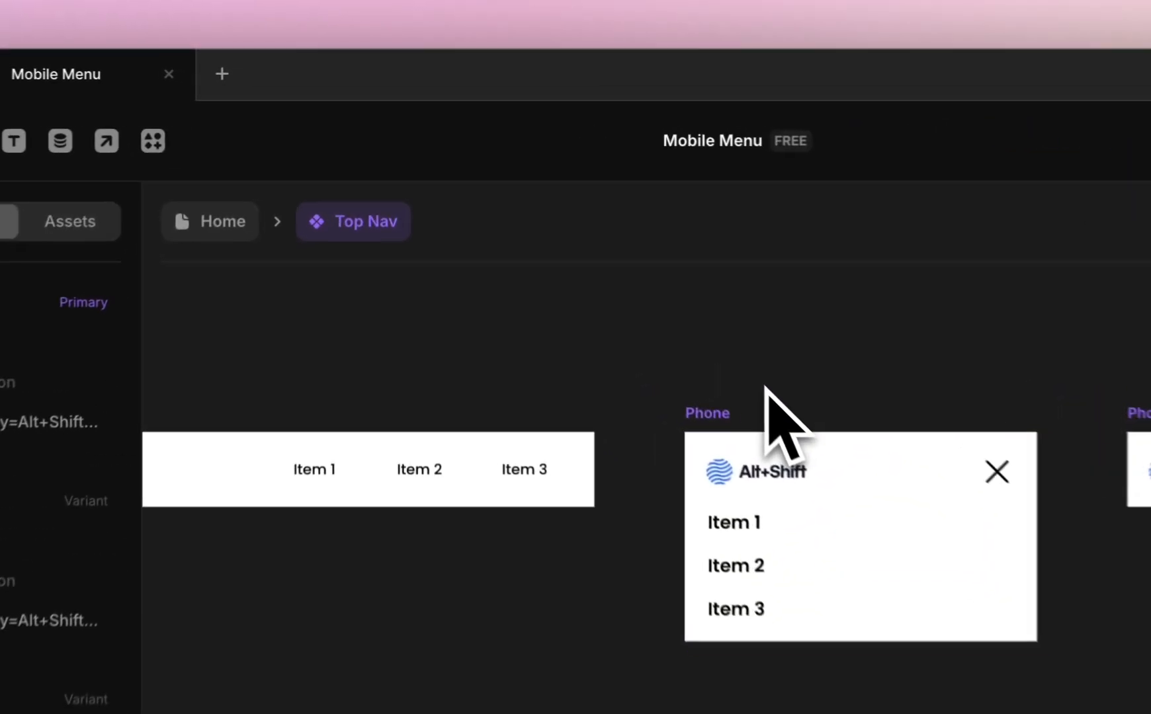
pyautogui.click(301, 179)
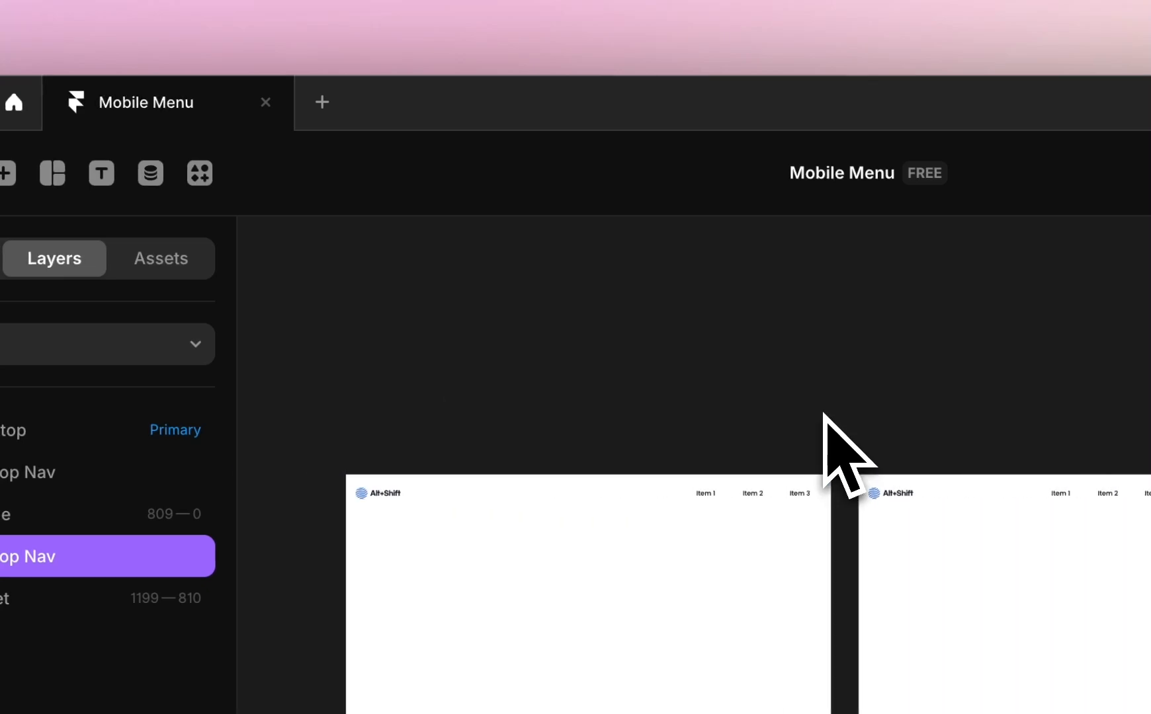
# - Preview the Home page at the Desktop breakpoint, and switch the preview through Tablet to Phone
pyautogui.click(437, 424)
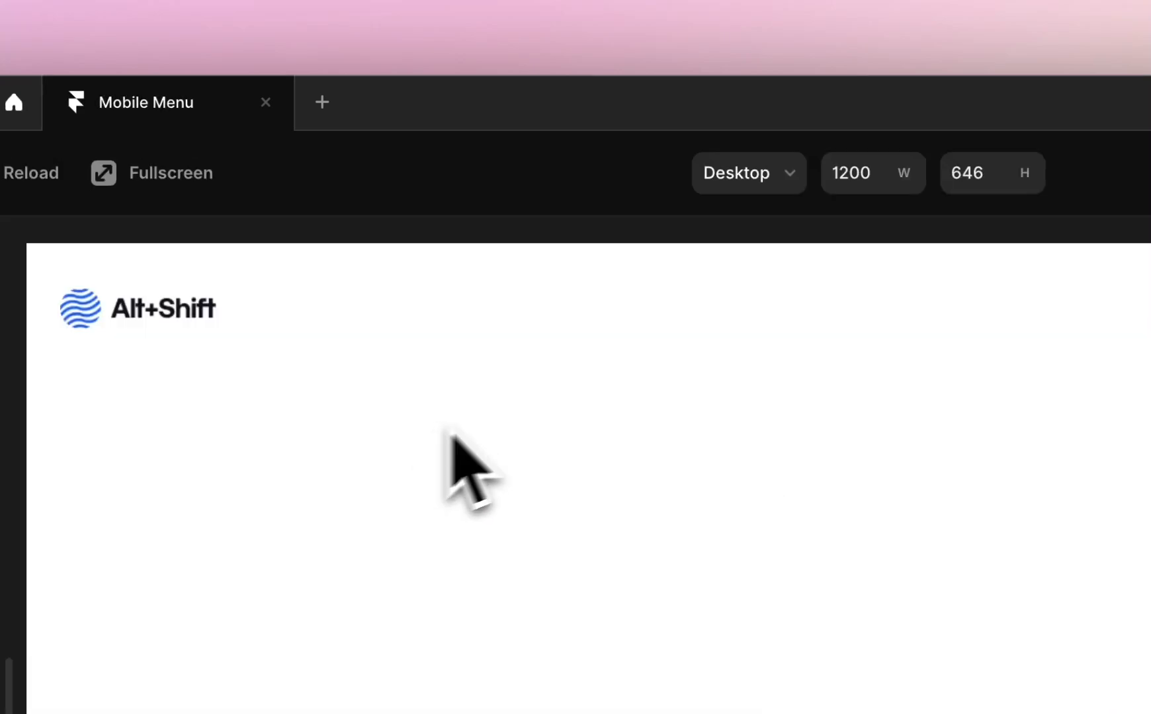
pyautogui.click(47, 177)
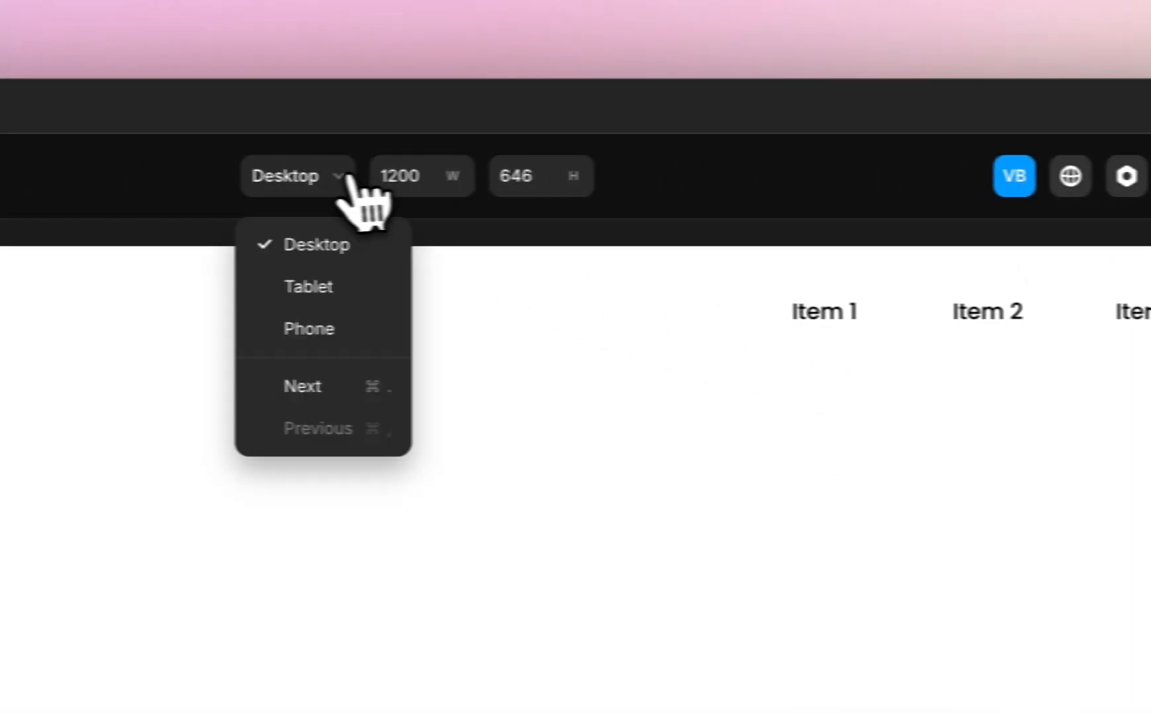
pyautogui.click(51, 285)
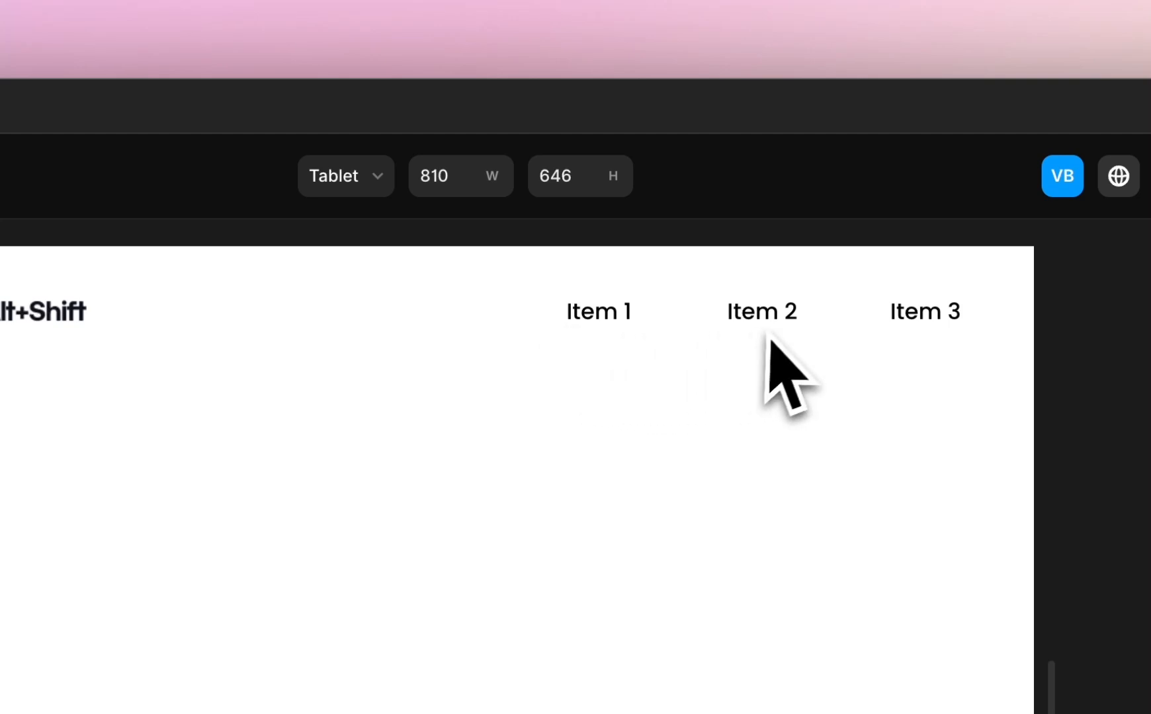
pyautogui.click(374, 176)
pyautogui.click(404, 340)
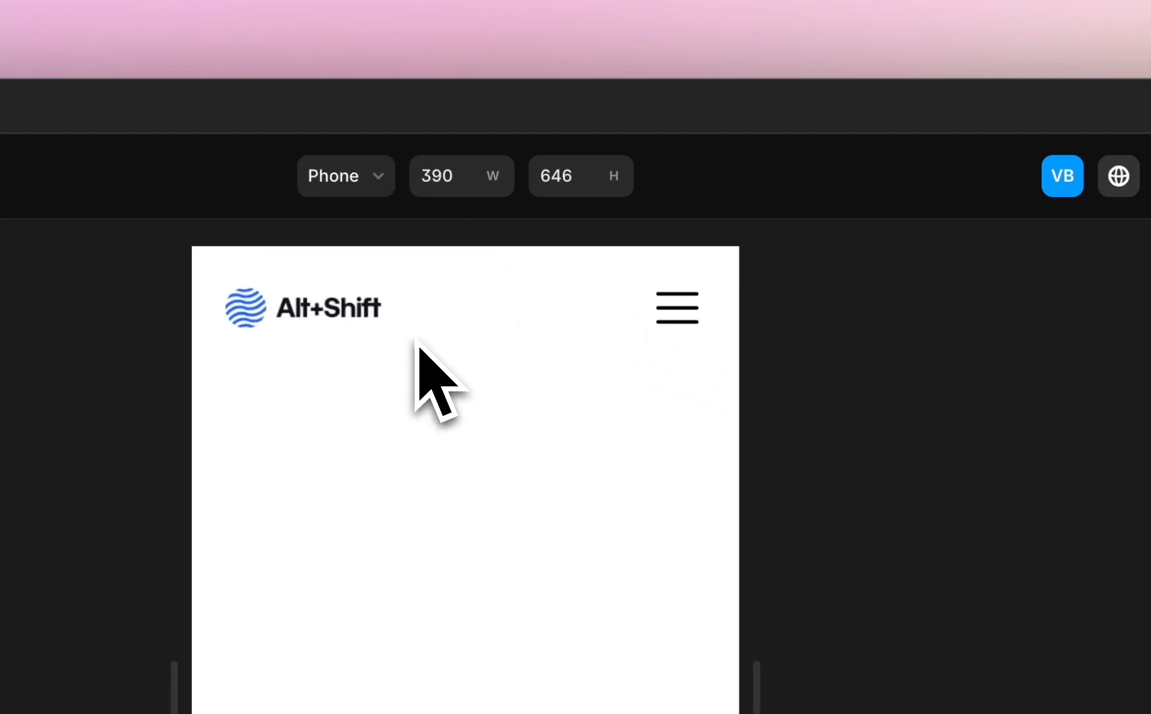
# - Test opening and closing the phone menu twice with its icon, and exit the preview to the Home page canvas
pyautogui.click(676, 313)
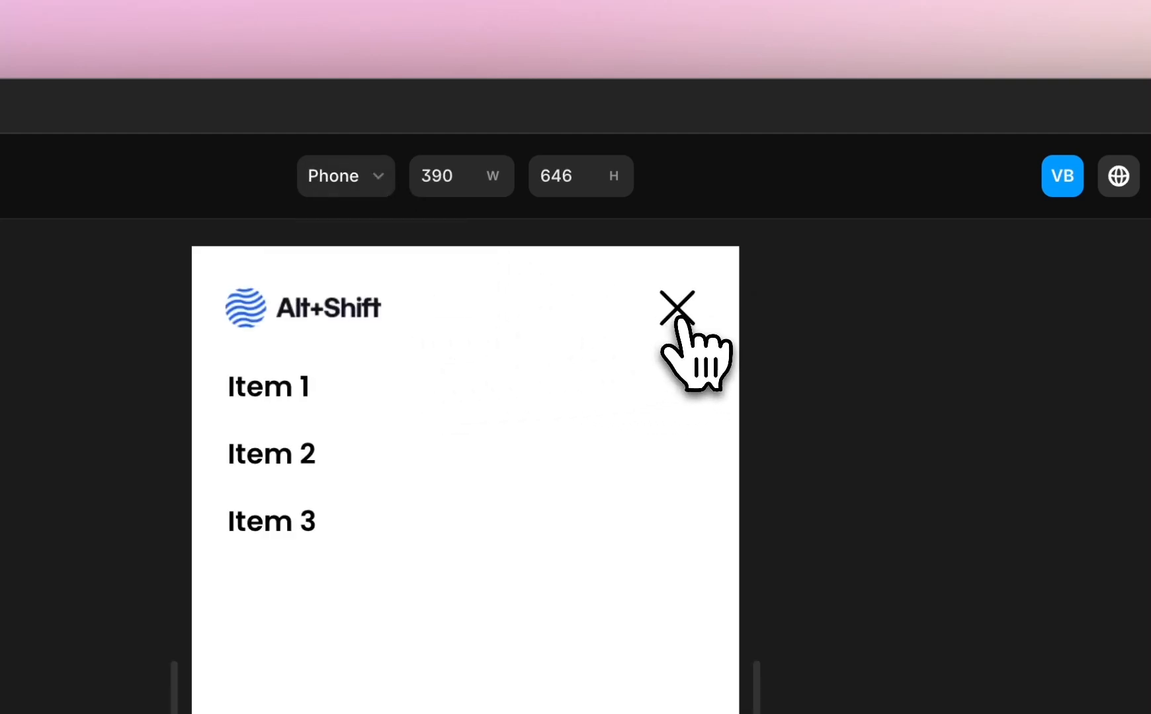
pyautogui.click(676, 318)
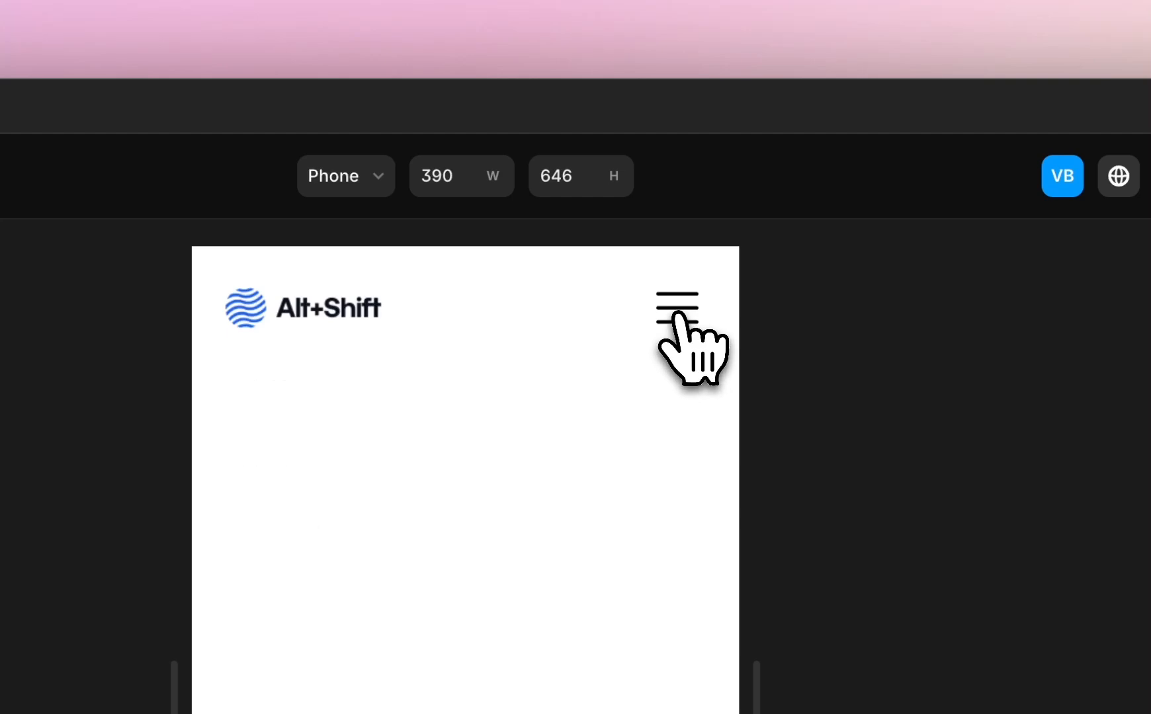
pyautogui.click(676, 317)
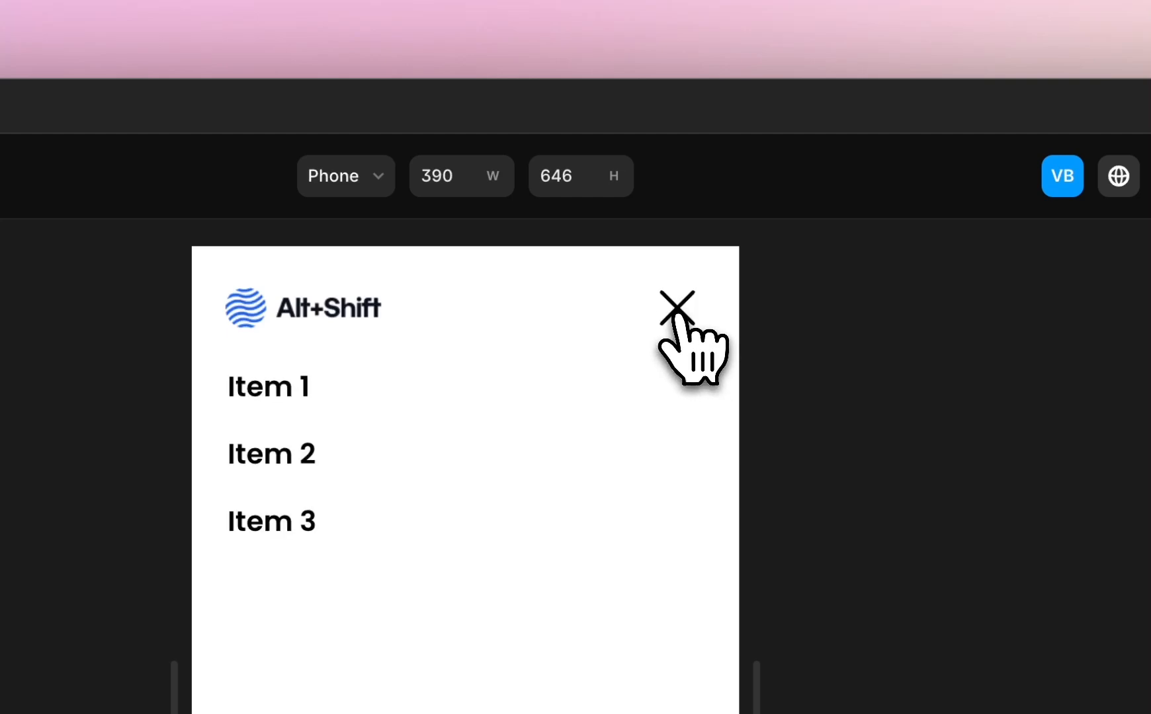
pyautogui.click(676, 316)
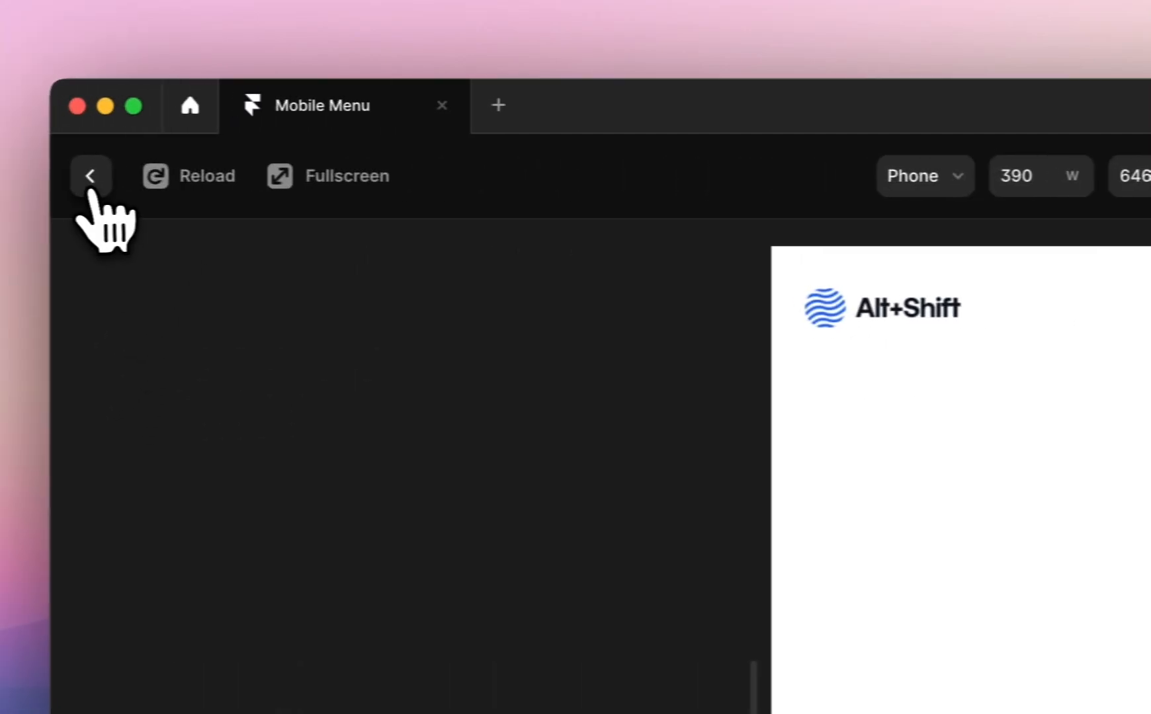
pyautogui.click(90, 177)
pyautogui.click(968, 342)
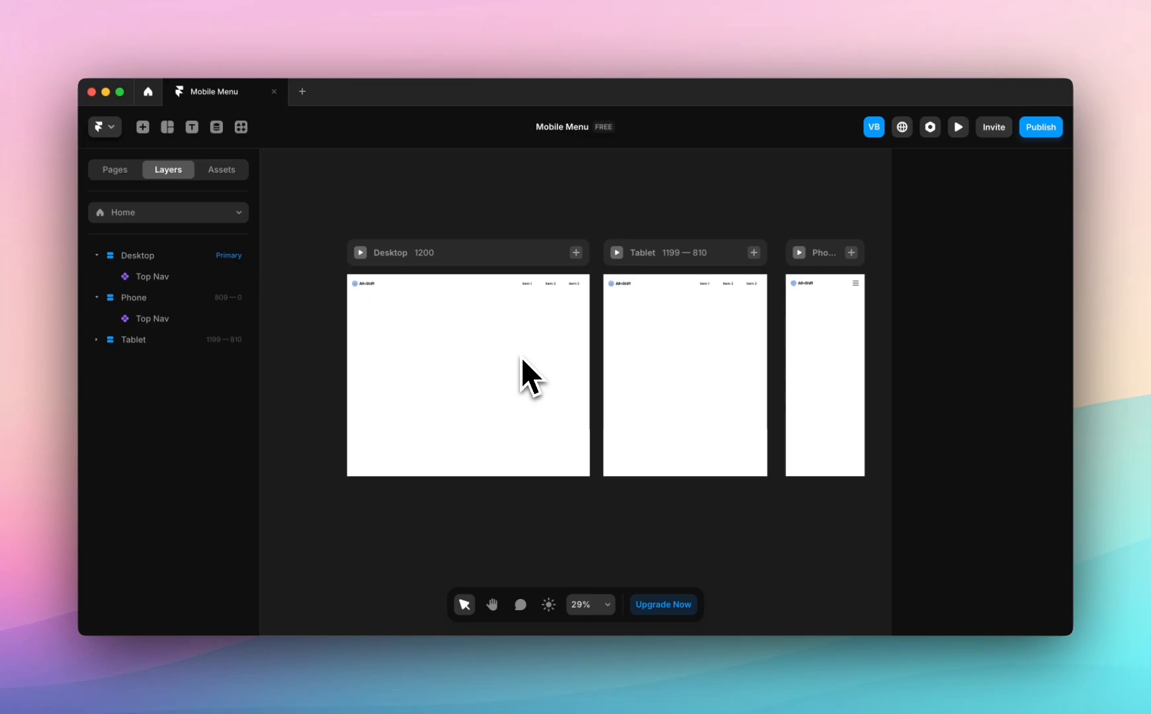
pyautogui.hscroll(5, 525, 361)
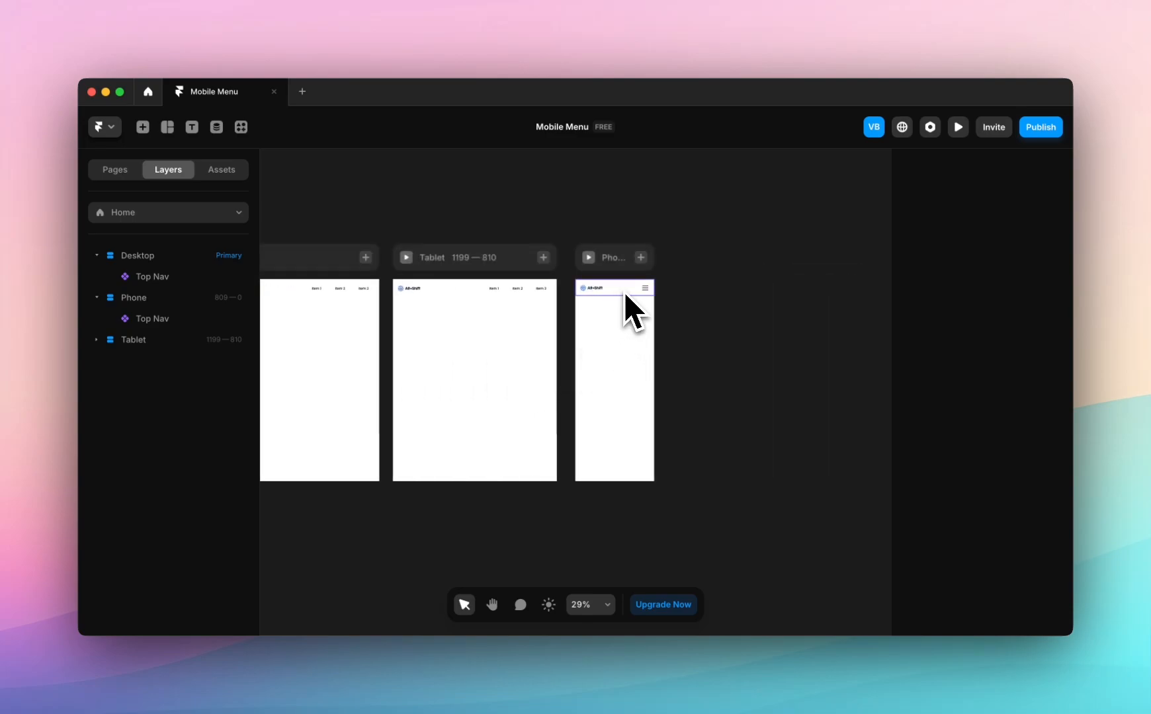